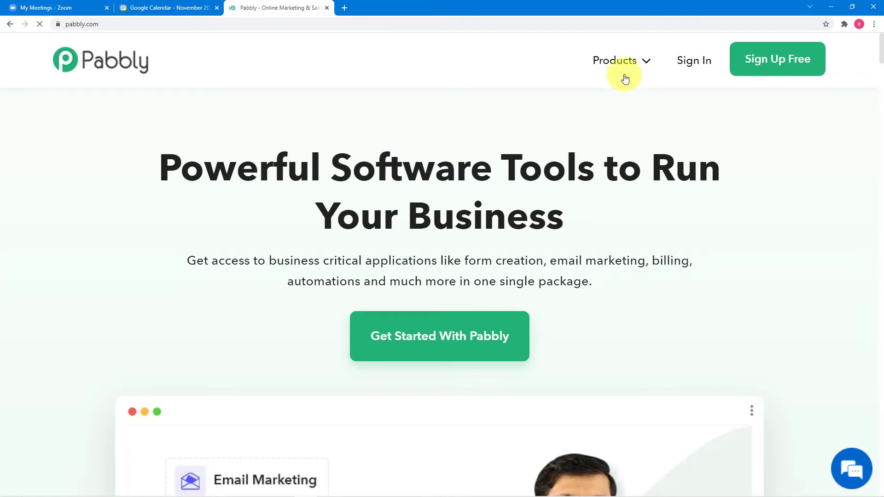
Step: Go to the Pabbly Connect product page, sign in to the account, and open the Pabbly Connect dashboard
mouse_move(622, 68)
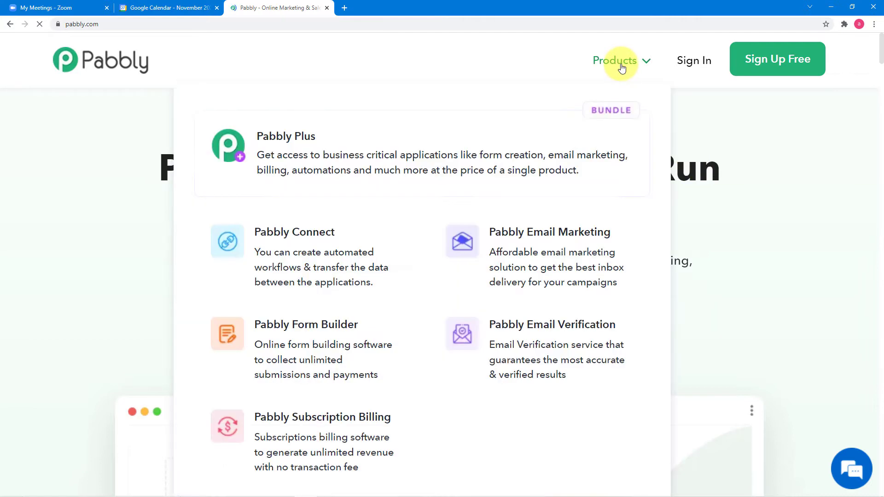
left_click(302, 267)
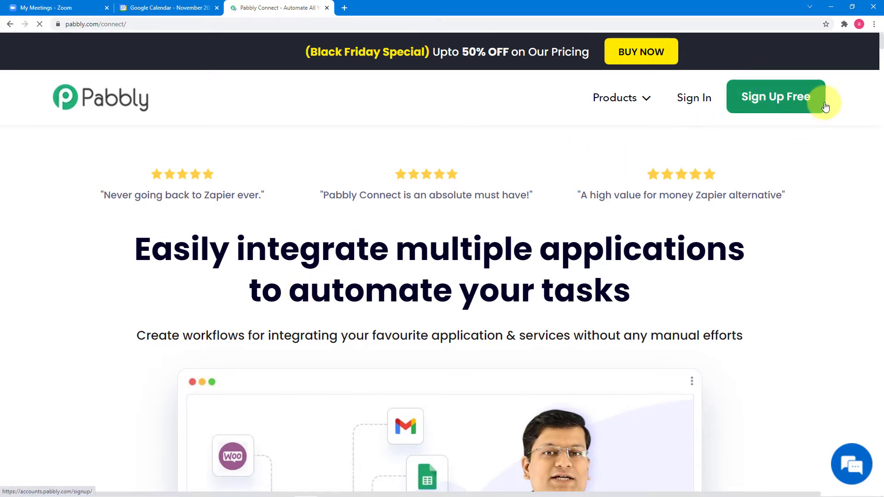
left_click(808, 106)
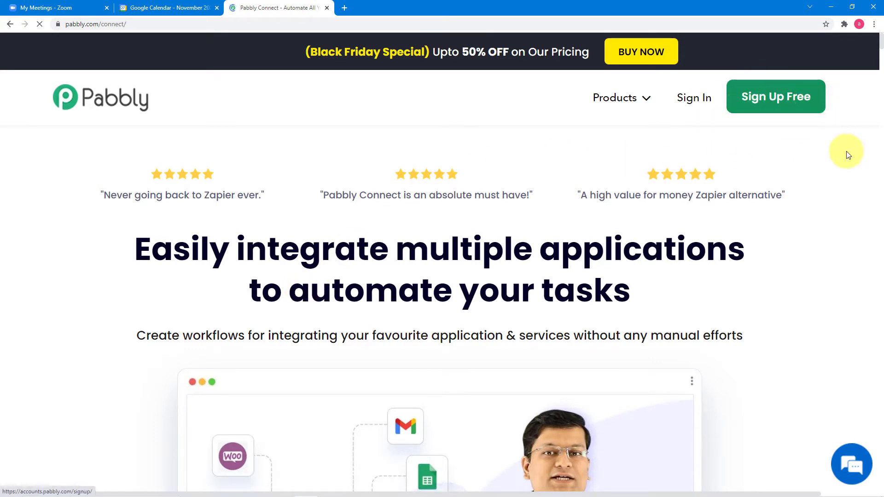
left_click(704, 105)
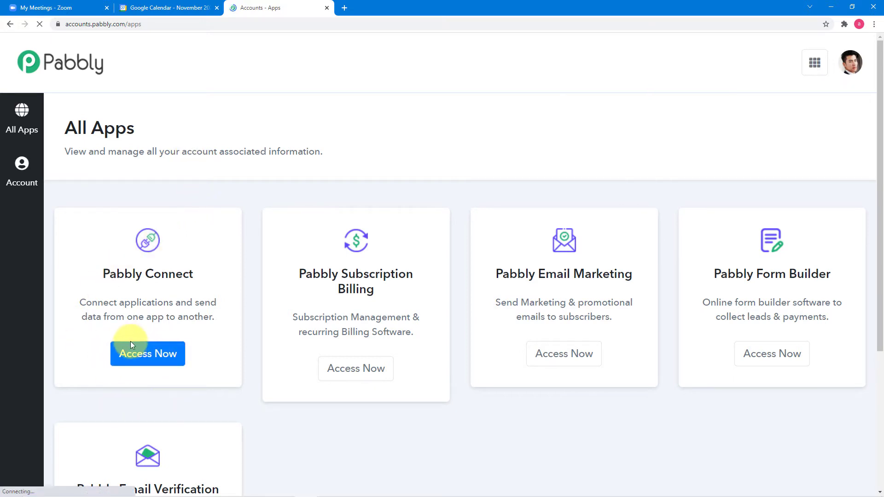
left_click(153, 352)
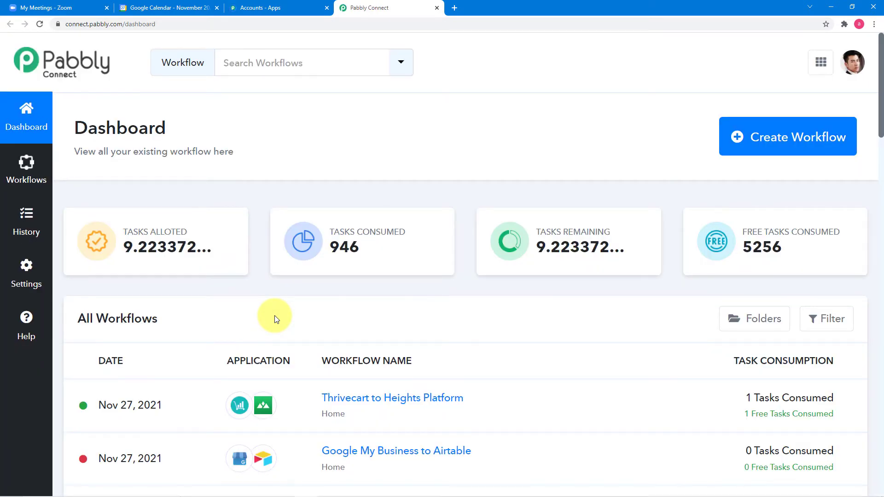
Step: Create a new workflow named "Send Google Calendar Data to Zoom to Create meeting"
scroll(275, 316, "down", 8)
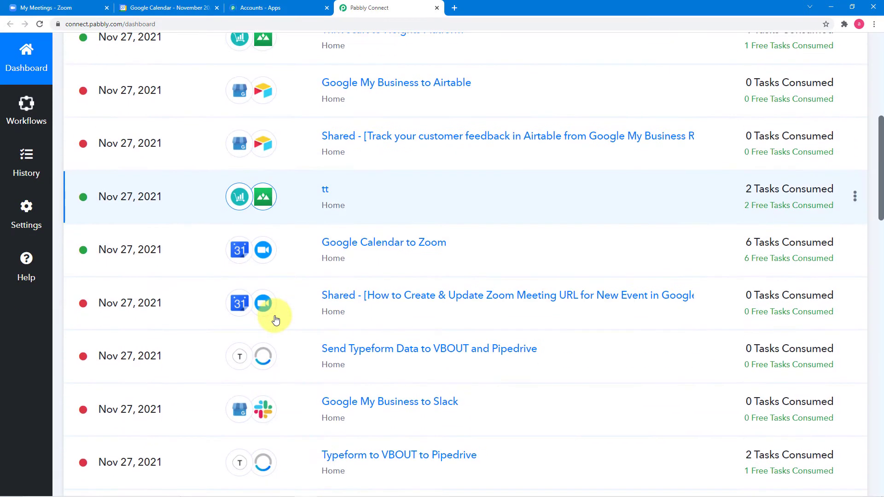
scroll(276, 319, "down", 5)
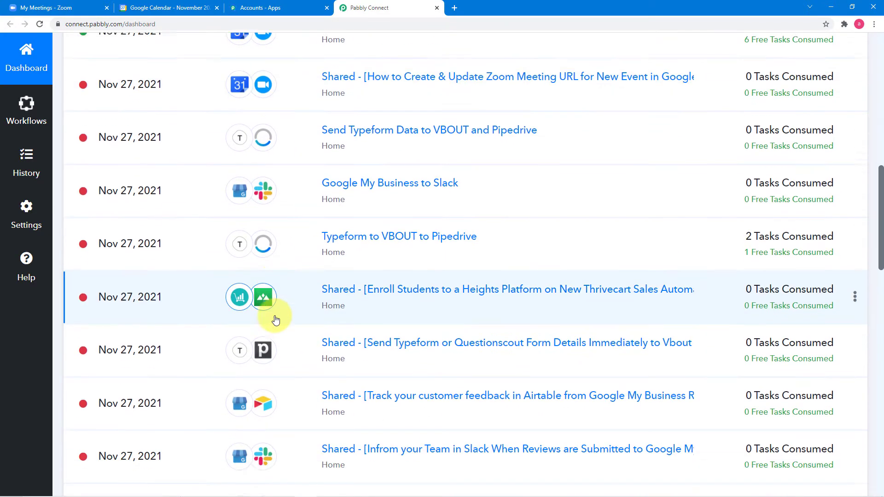
scroll(272, 317, "down", 7)
scroll(644, 364, "up", 5)
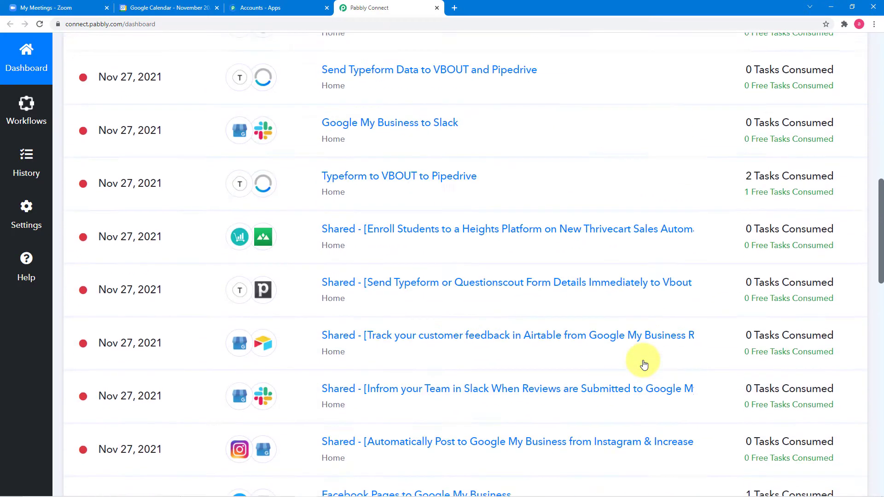
scroll(643, 364, "up", 14)
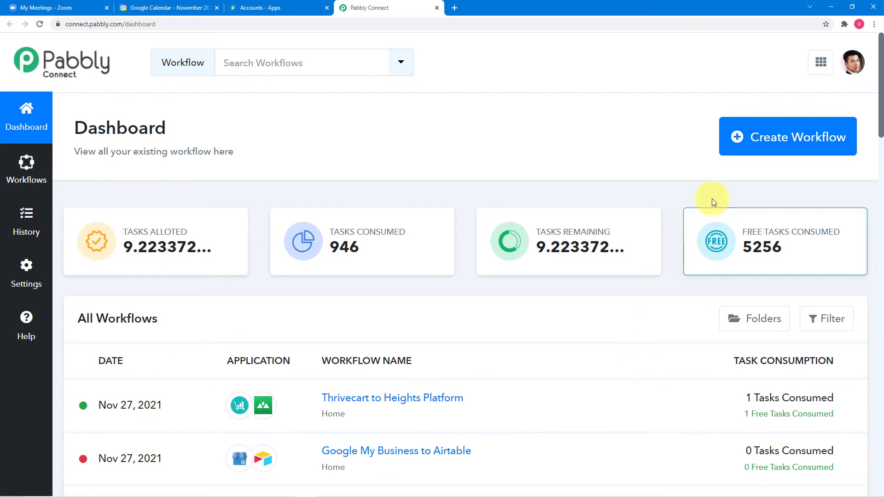
left_click(751, 150)
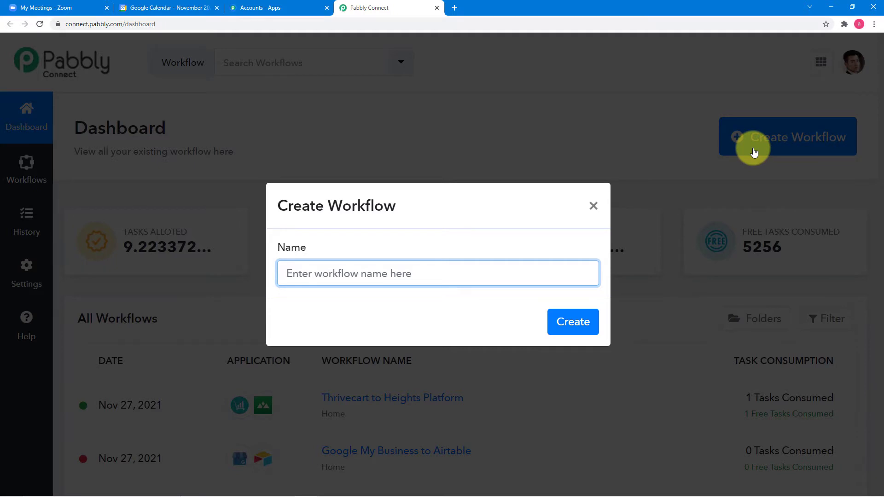
type("Send Google Calendar Data to Zoom to Create meeting")
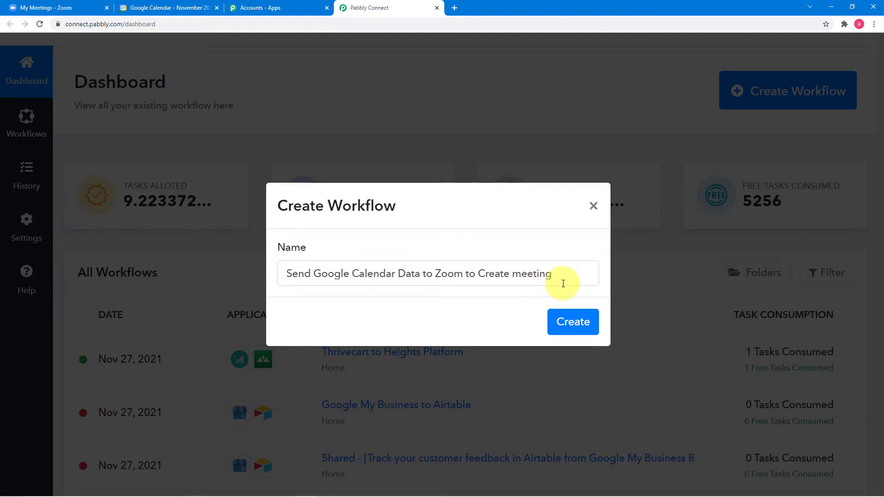
left_click(569, 328)
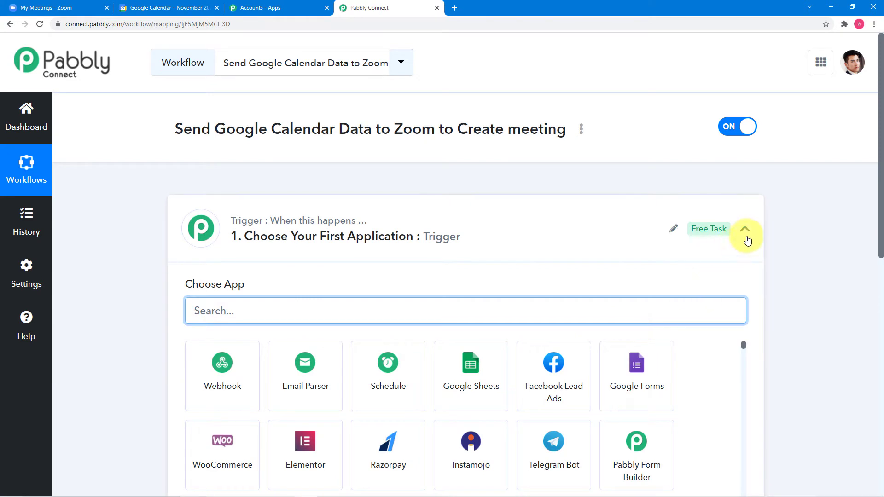
Step: Choose Google Calendar as the trigger application of the workflow, searching the app list for "goo"
left_click(745, 229)
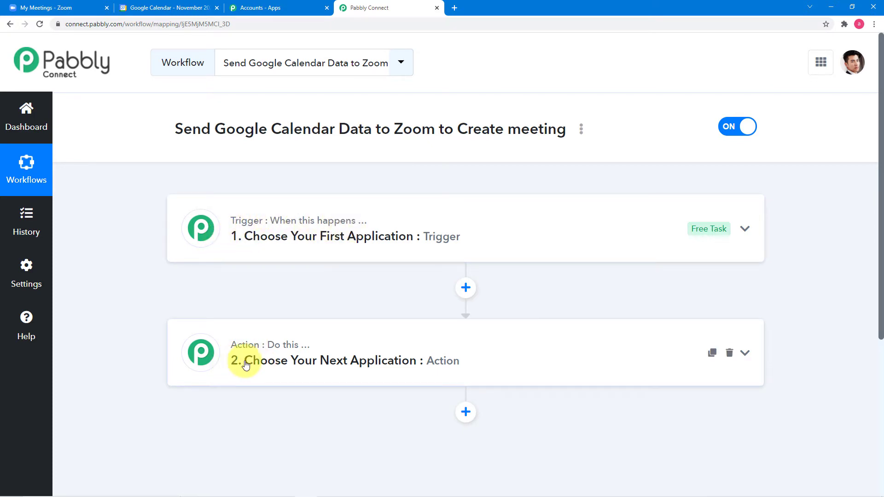
mouse_move(292, 351)
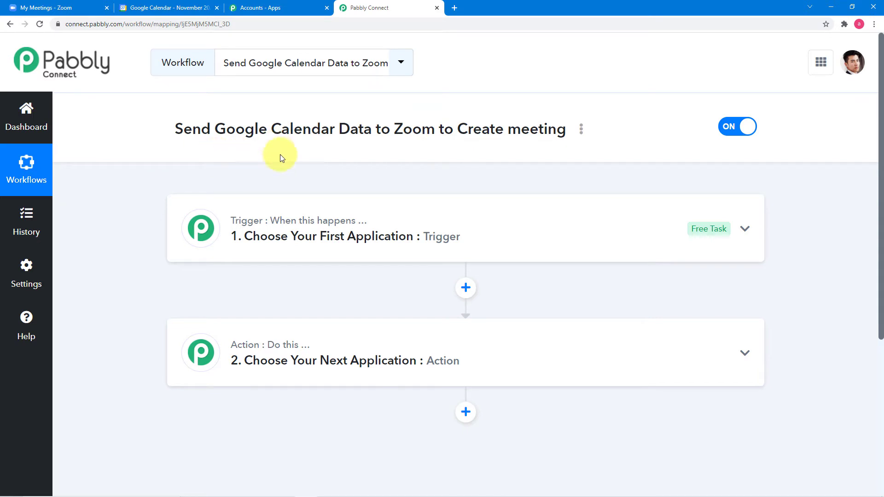
left_click(261, 241)
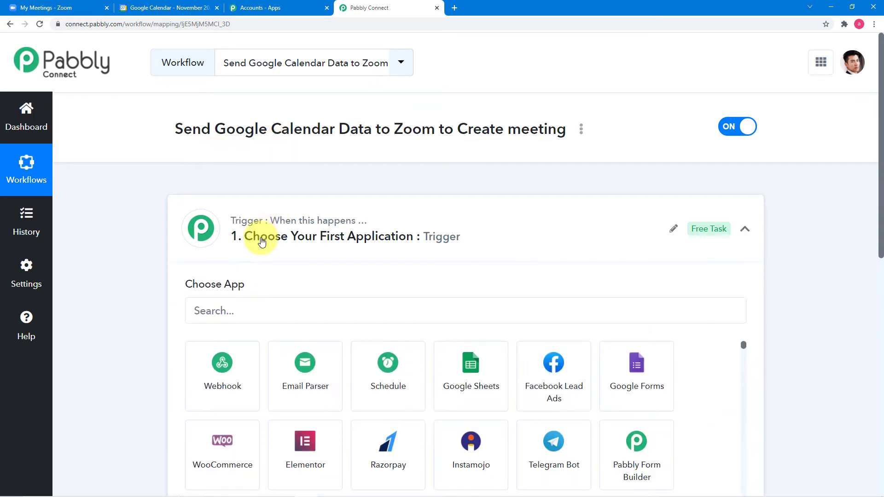
left_click(264, 218)
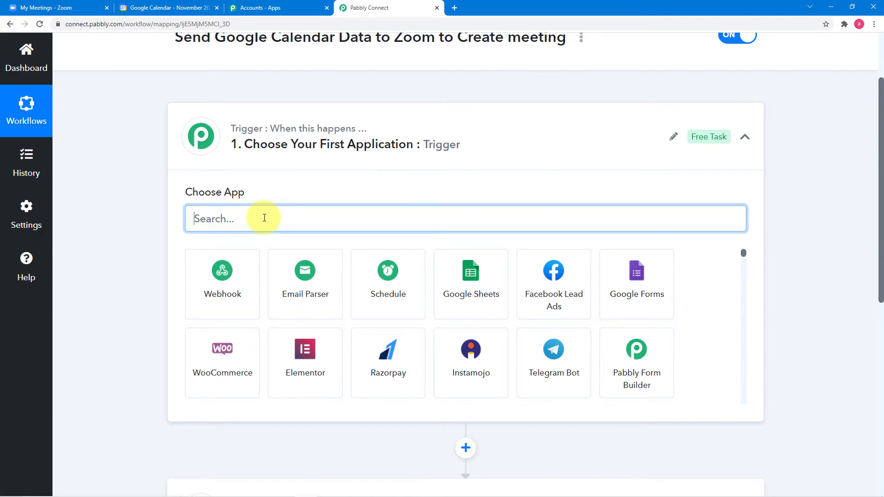
type("goo")
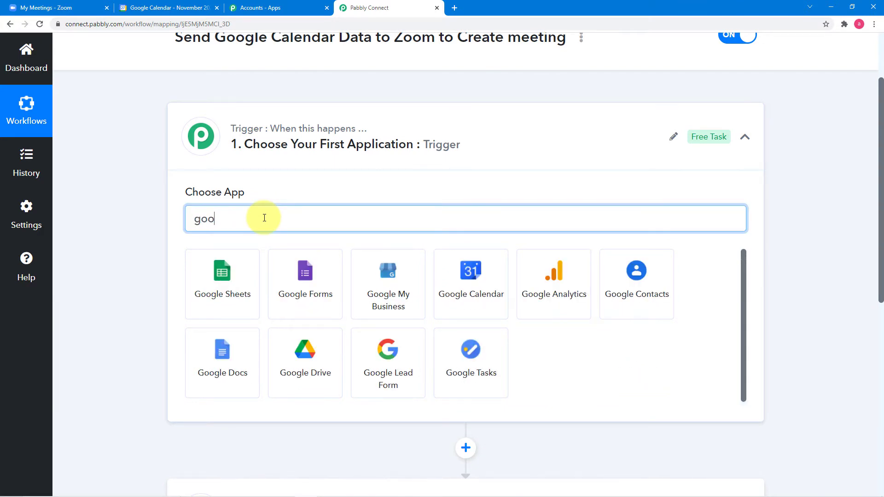
left_click(462, 287)
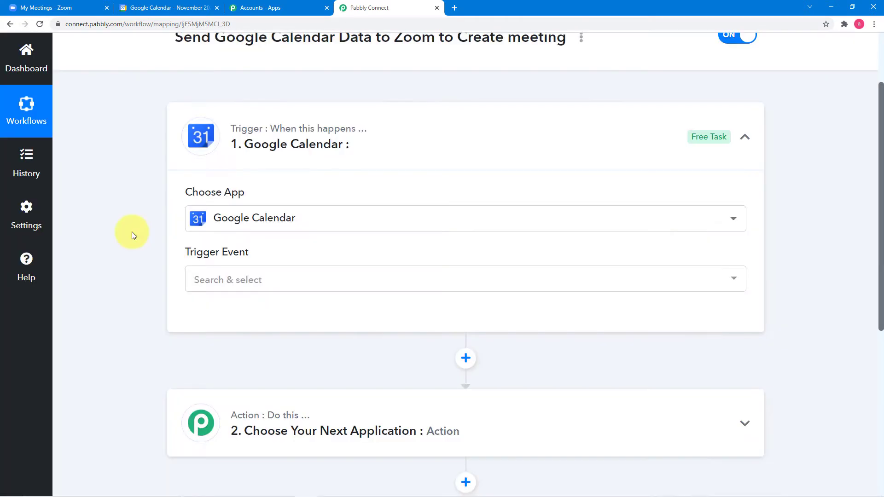
Step: Set the Google Calendar trigger event to New Event
scroll(226, 224, "down", 2)
left_click(251, 191)
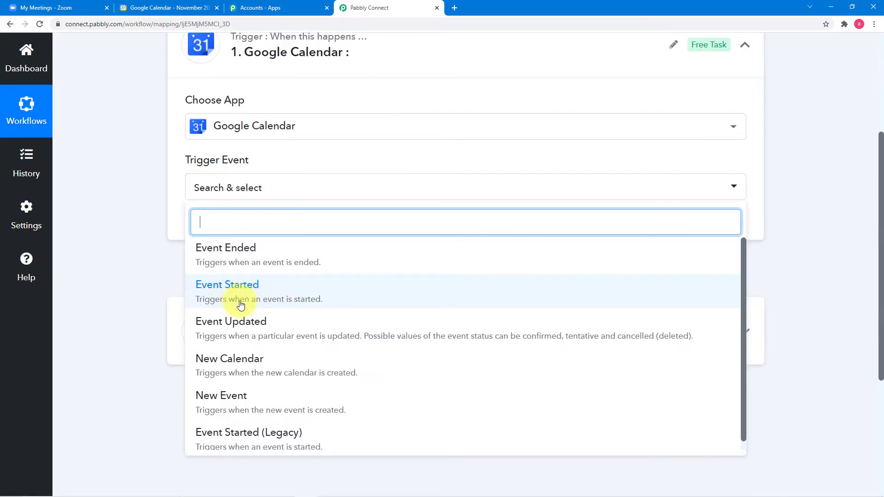
scroll(217, 364, "down", 1)
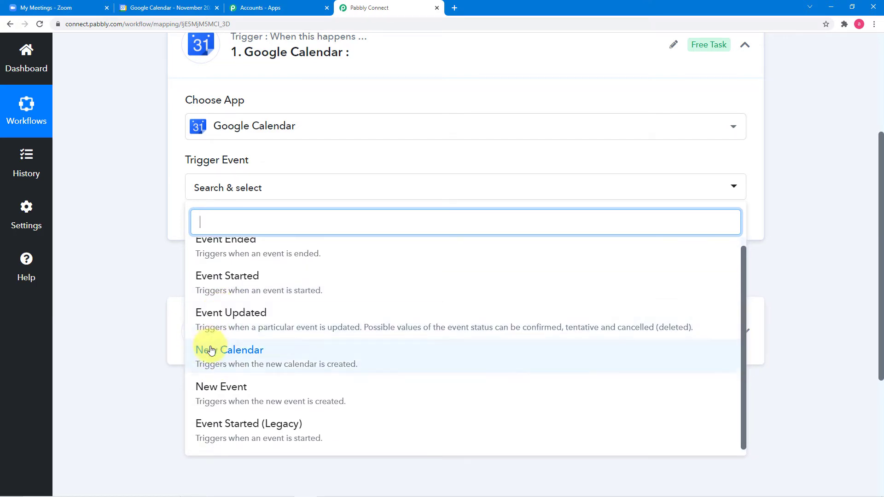
left_click(233, 392)
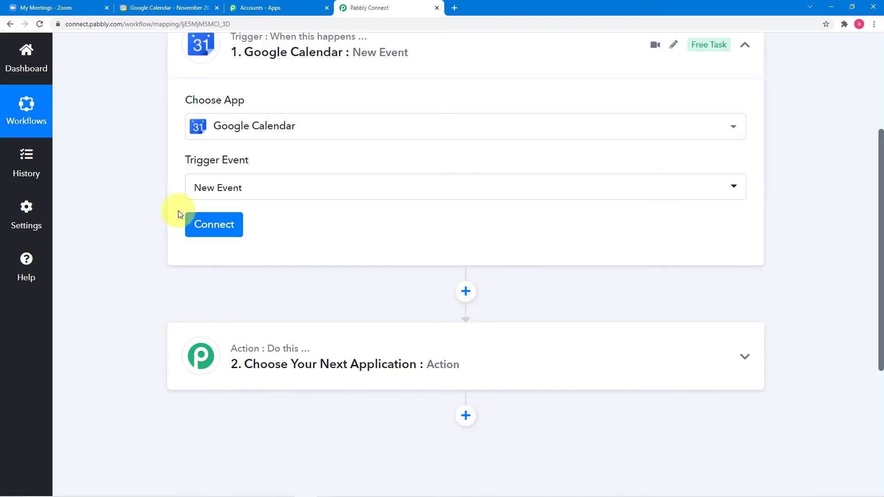
Step: Add a new Google Calendar connection to the trigger, choosing the second listed Google account and granting Pabbly Connect Calendar access
left_click(203, 226)
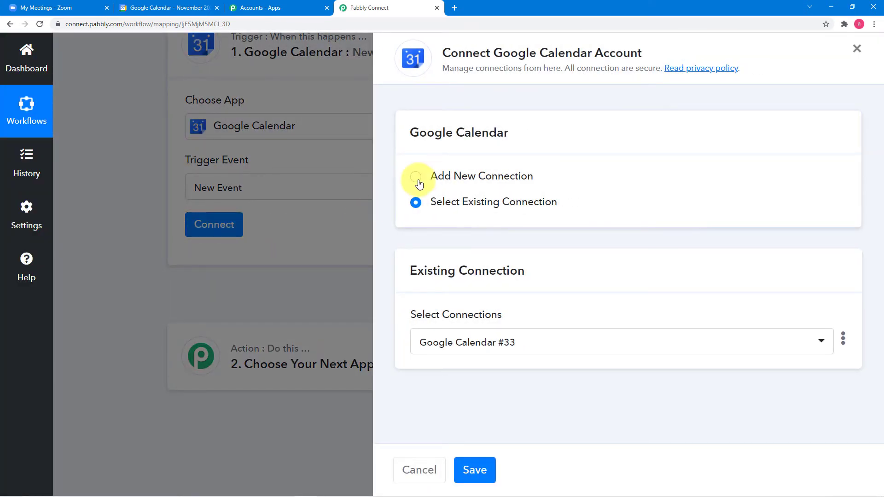
left_click(417, 178)
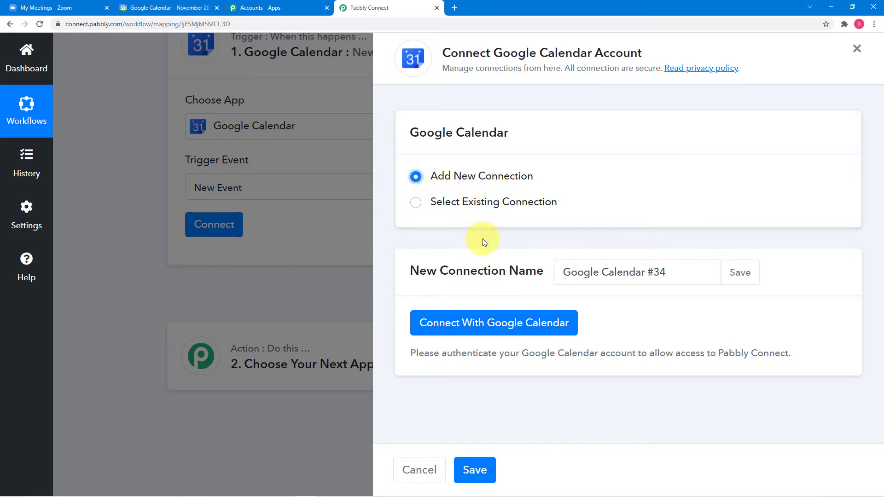
left_click(468, 325)
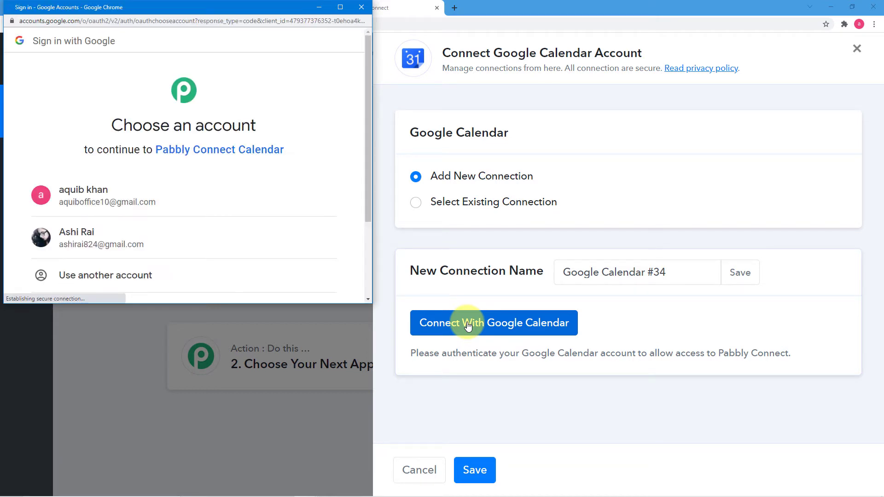
left_click(209, 240)
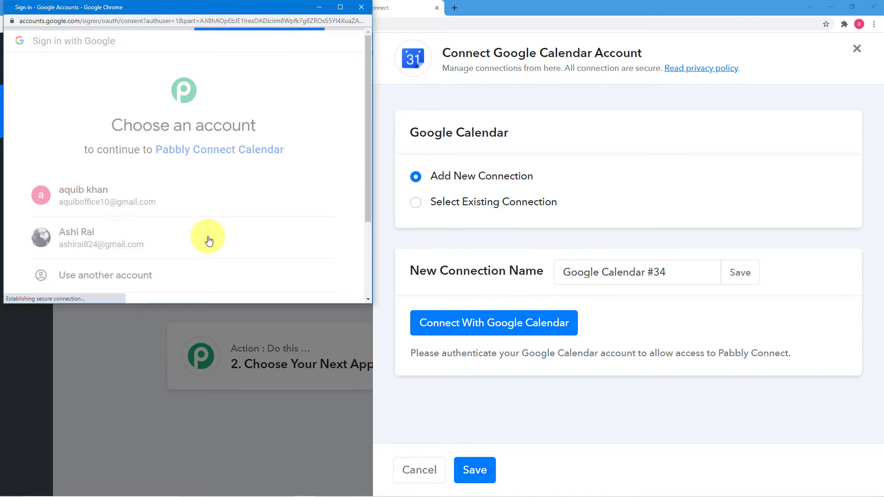
scroll(231, 193, "down", 5)
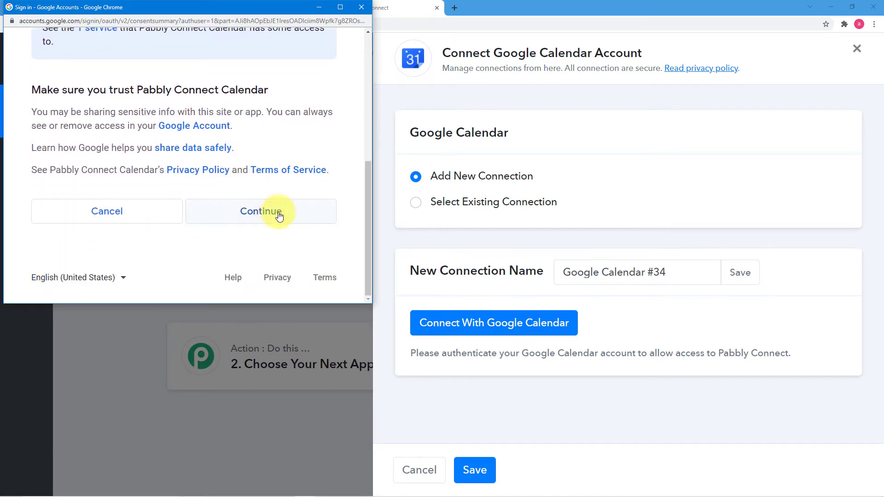
left_click(253, 213)
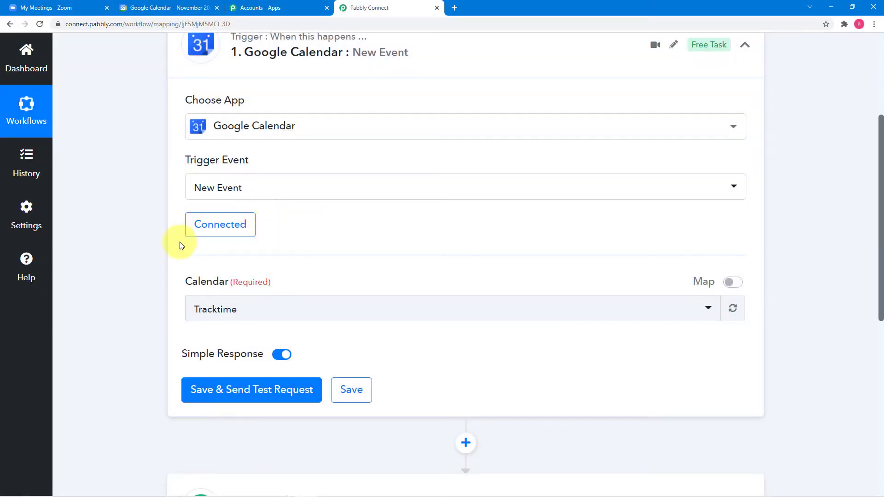
Step: Check the Meetings calendar in Google Calendar and select it as the calendar for the New Event trigger in Pabbly Connect
scroll(140, 236, "down", 2)
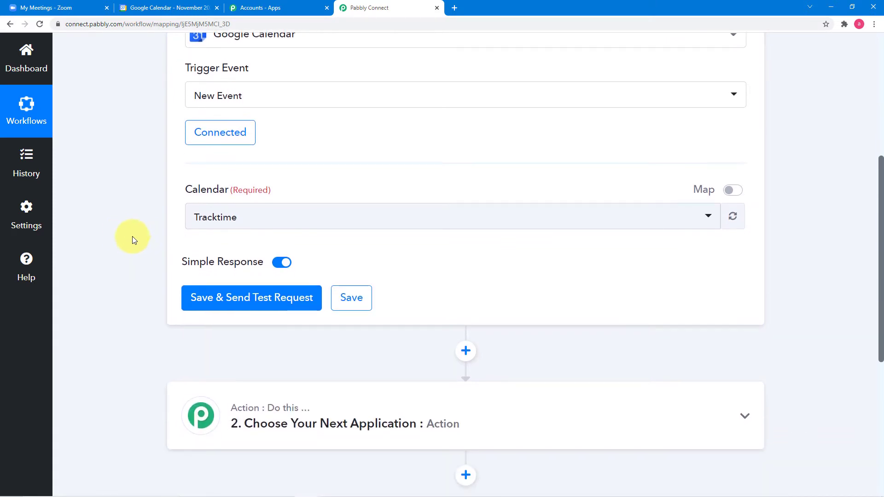
left_click(326, 220)
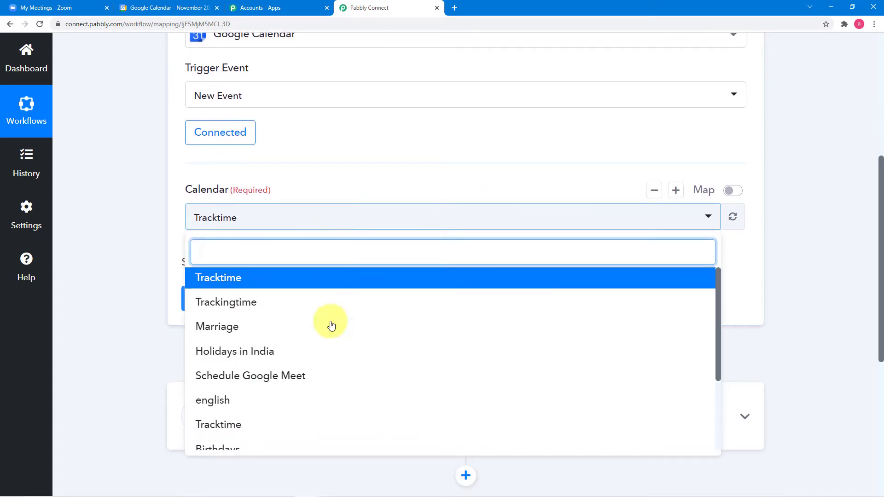
scroll(309, 355, "down", 2)
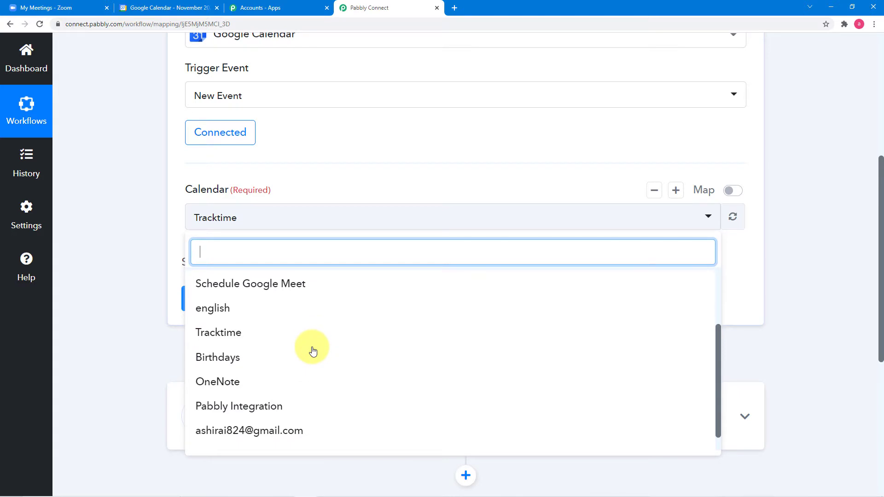
scroll(310, 345, "down", 1)
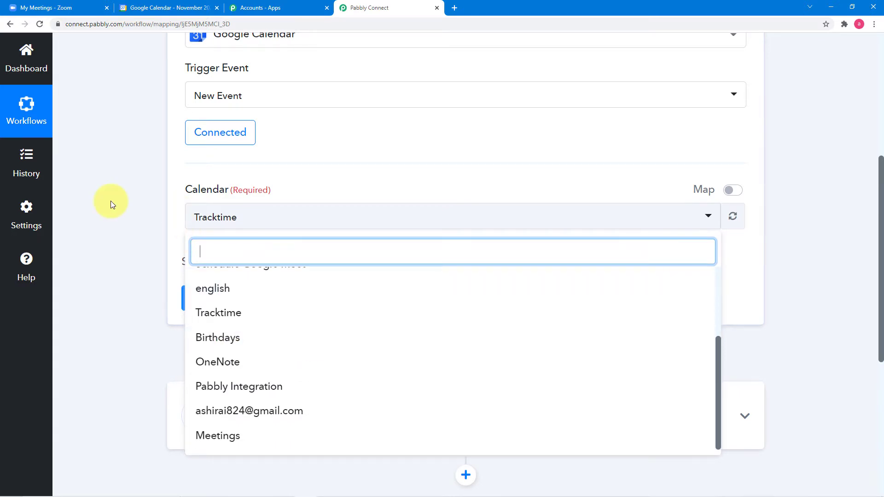
left_click(132, 230)
left_click(152, 10)
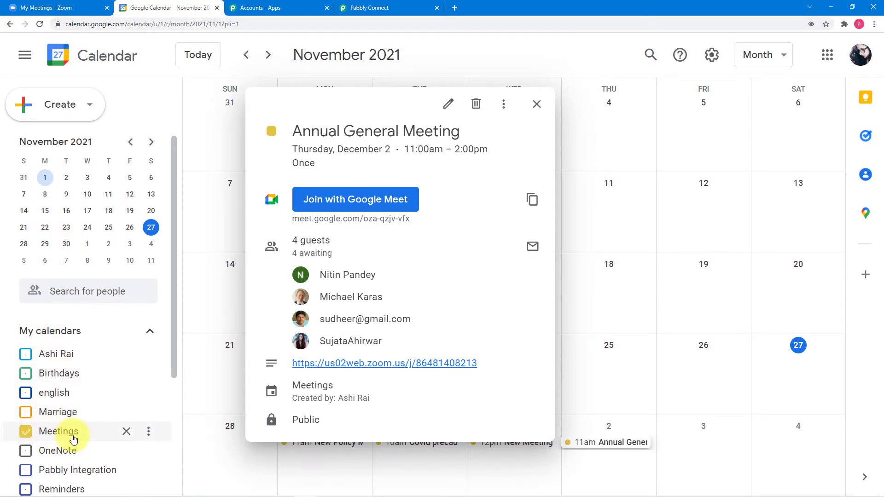
left_click(363, 8)
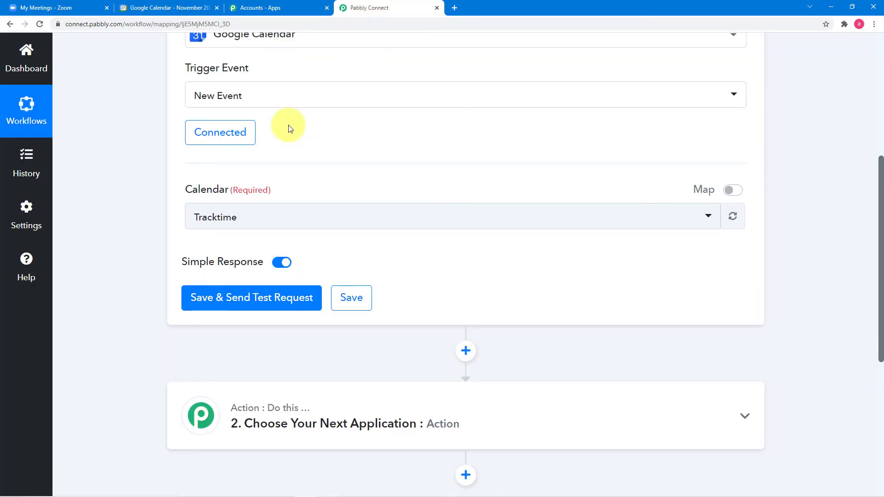
left_click(254, 216)
scroll(238, 407, "down", 2)
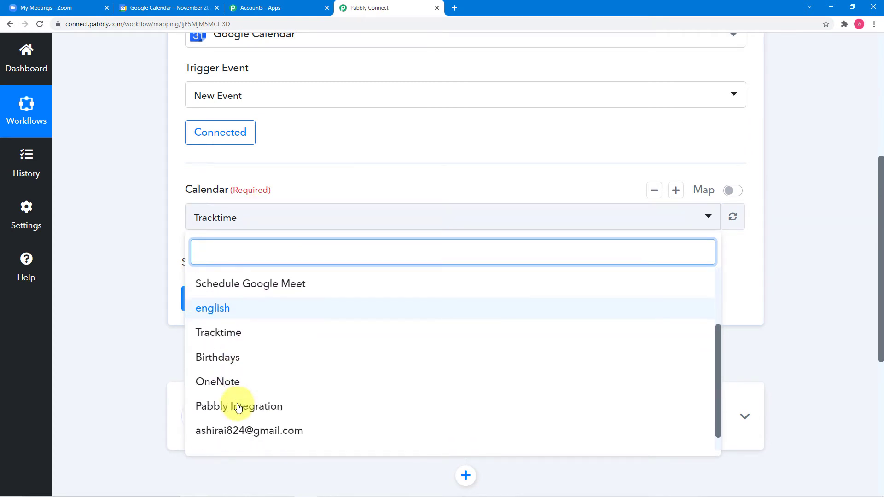
left_click(229, 434)
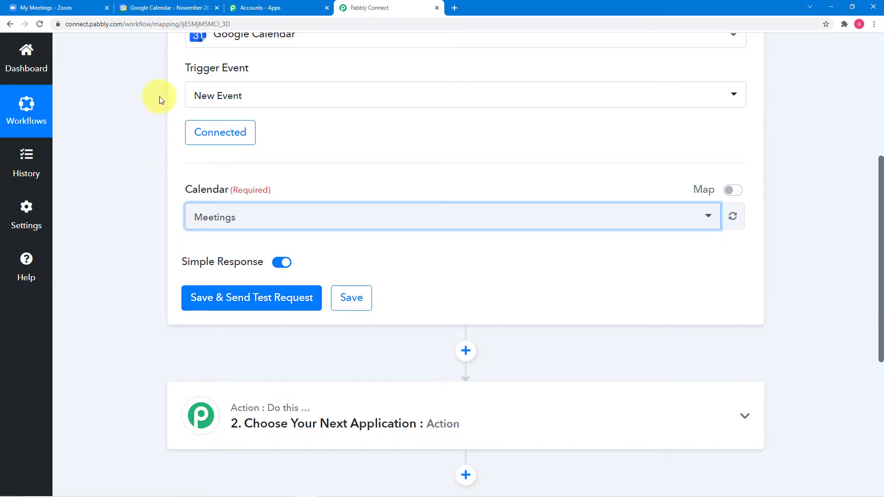
Step: In Google Calendar, create a Meetings event "Appraisal Meet" for December 3, 2:00pm–3:00pm, with four guests and description "This is our annual Appraisal Meet.", without sending invitations
left_click(157, 12)
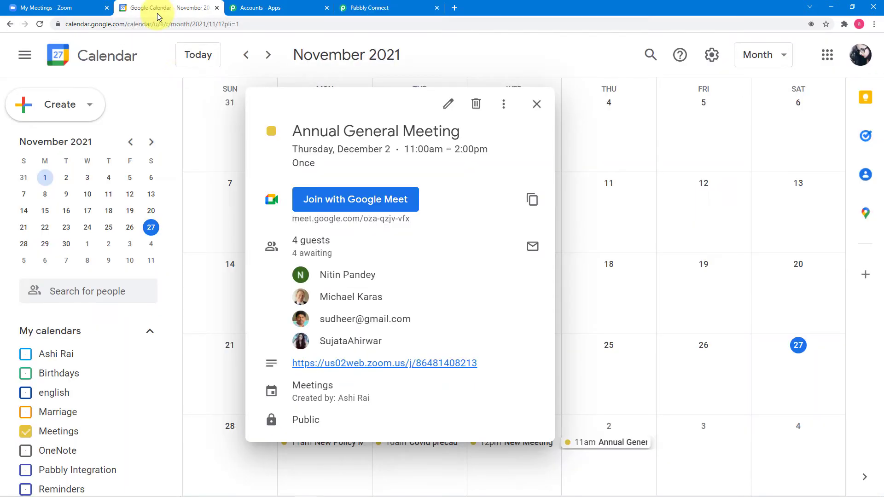
left_click(539, 107)
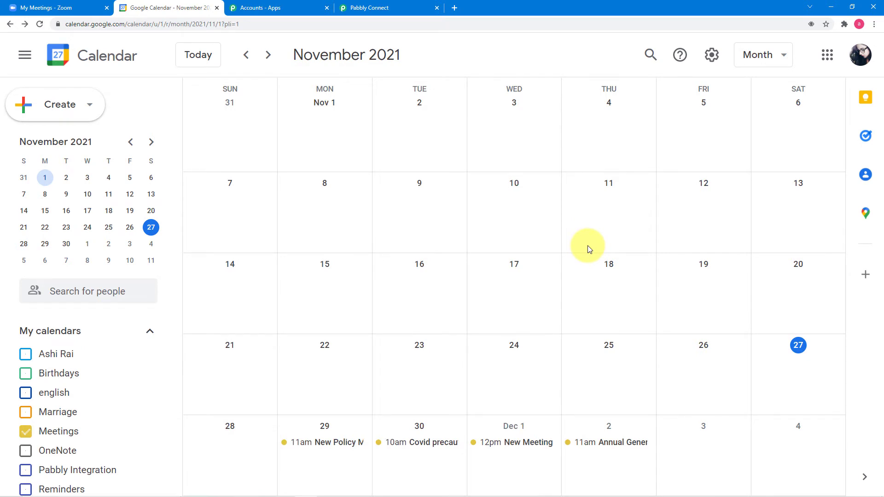
left_click(695, 445)
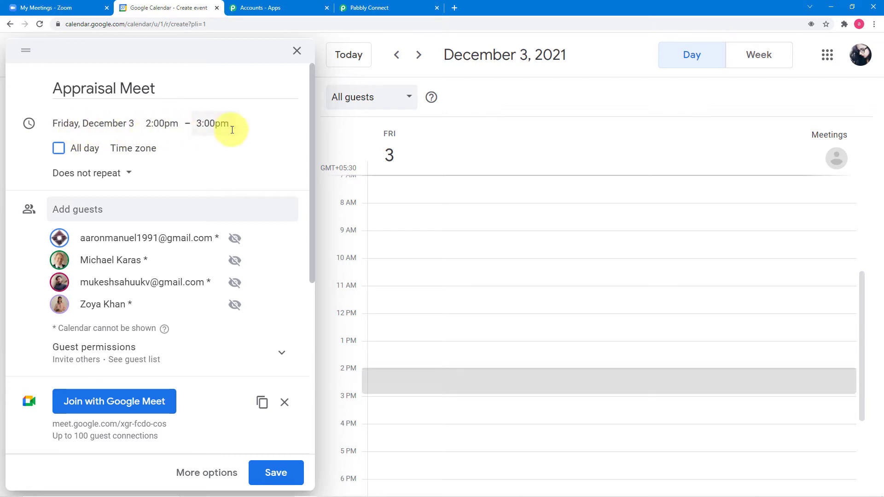
scroll(199, 158, "down", 1)
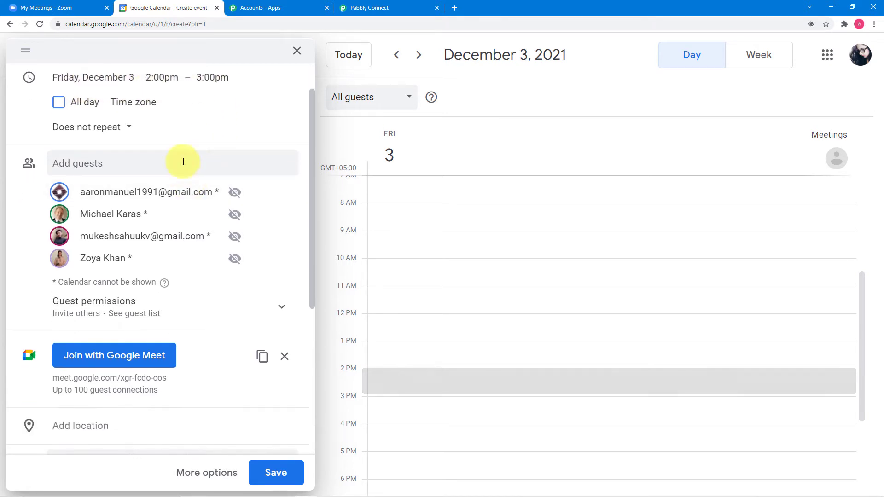
scroll(173, 257, "down", 4)
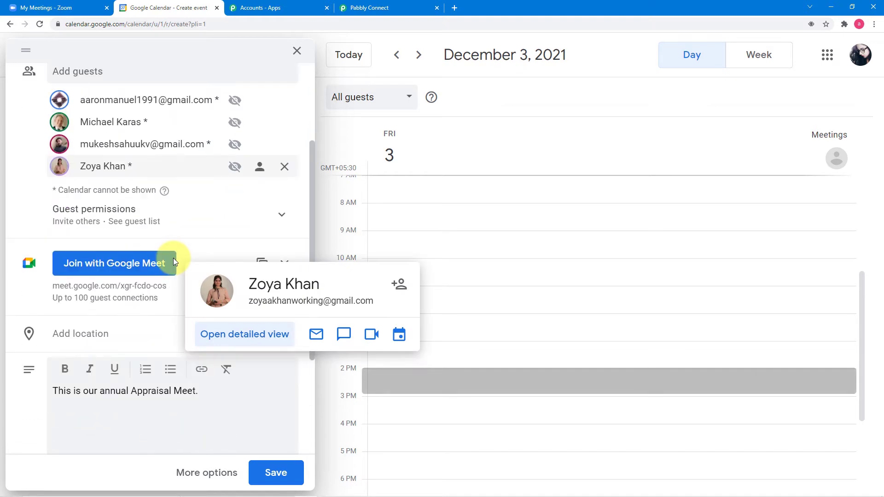
scroll(217, 306, "down", 2)
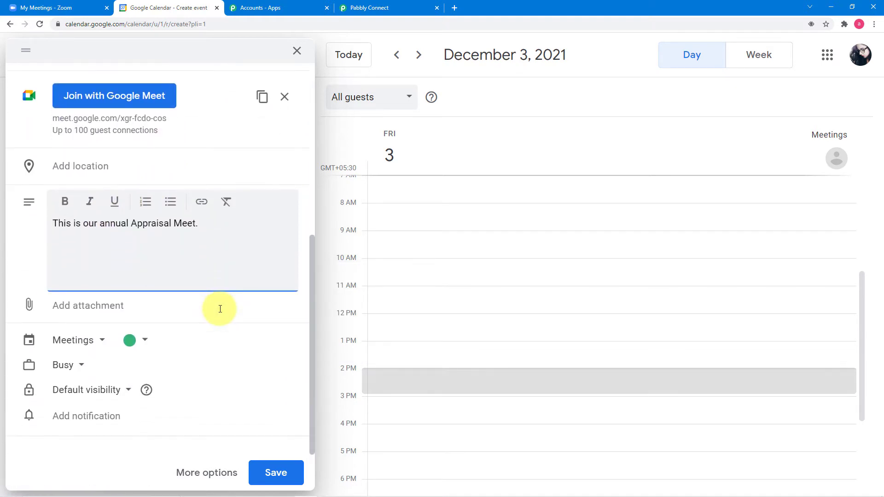
left_click(280, 462)
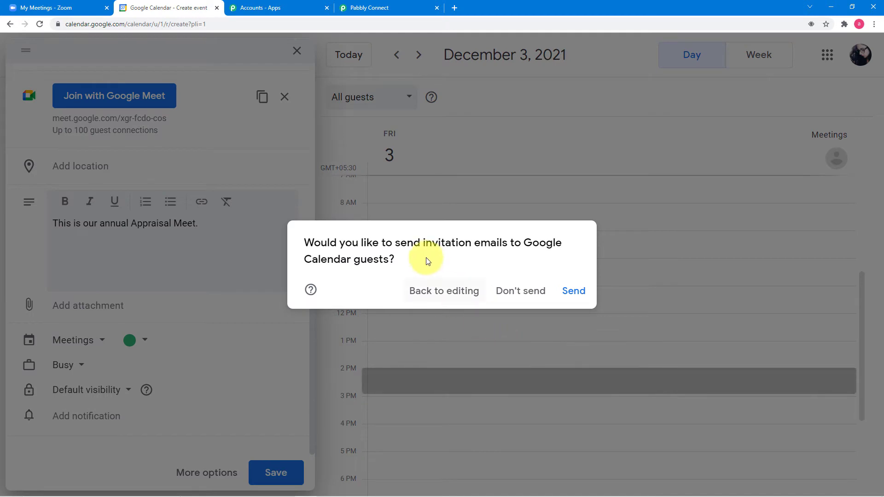
left_click(524, 294)
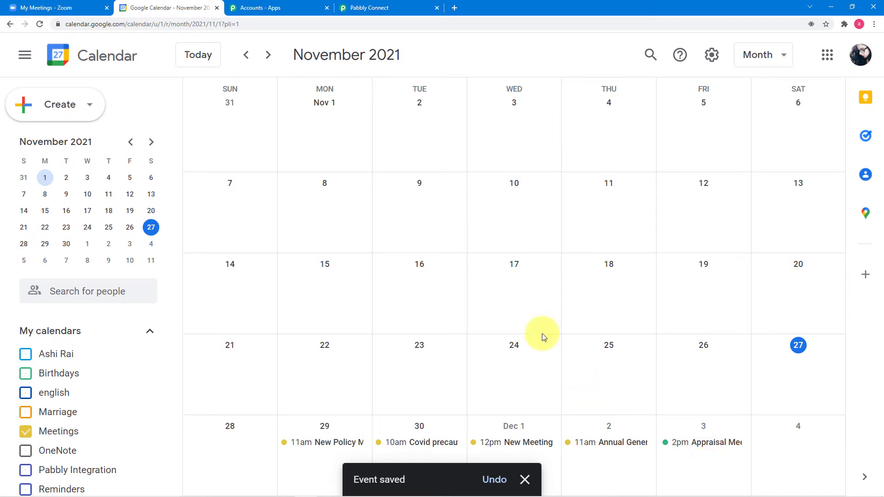
Step: Switch back to Pabbly Connect, save and test the Google Calendar trigger, and review the received event data
left_click(365, 7)
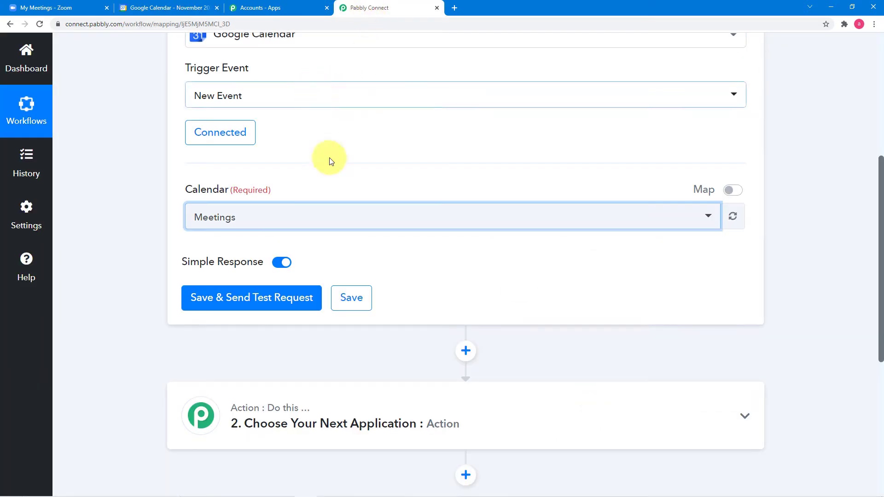
left_click(227, 294)
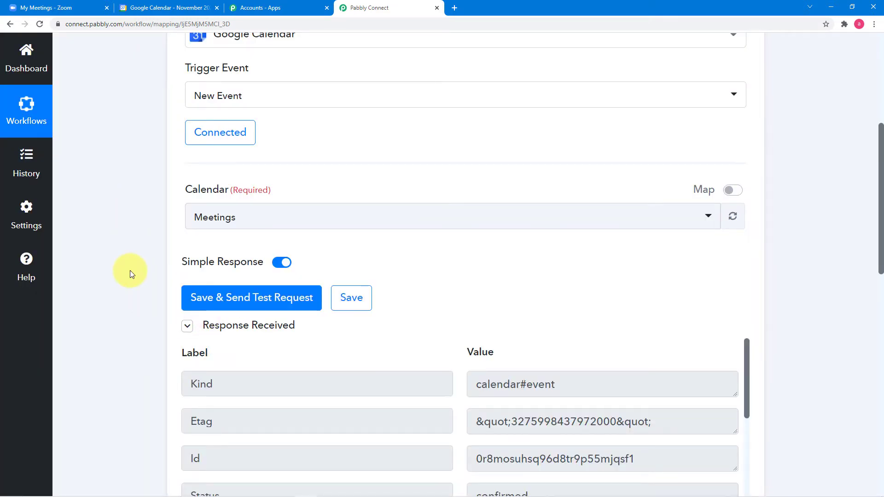
scroll(130, 270, "down", 5)
scroll(278, 241, "down", 3)
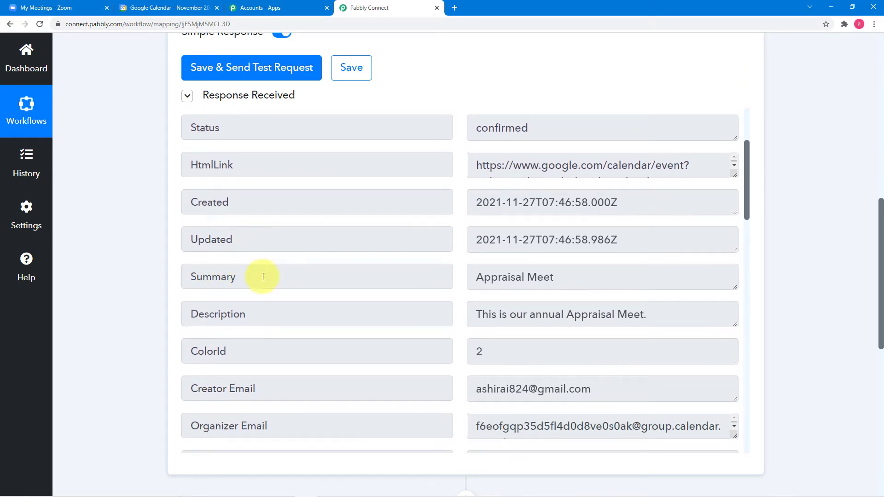
scroll(354, 308, "down", 1)
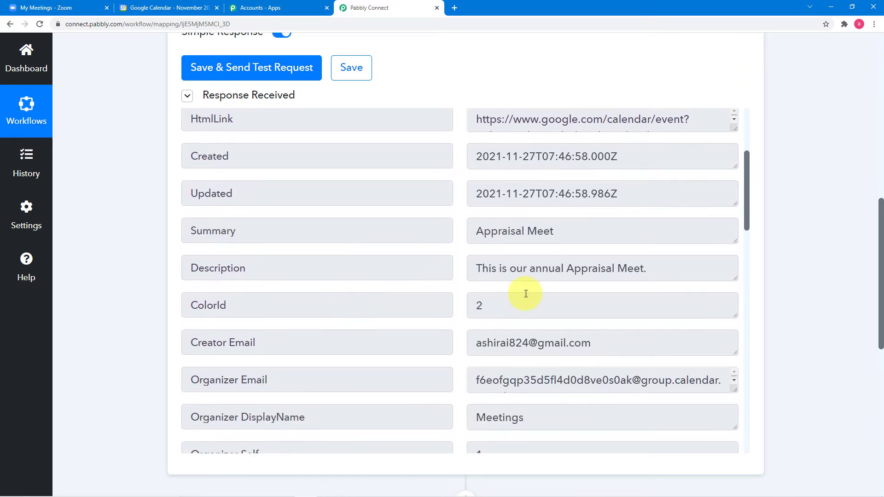
scroll(525, 294, "down", 4)
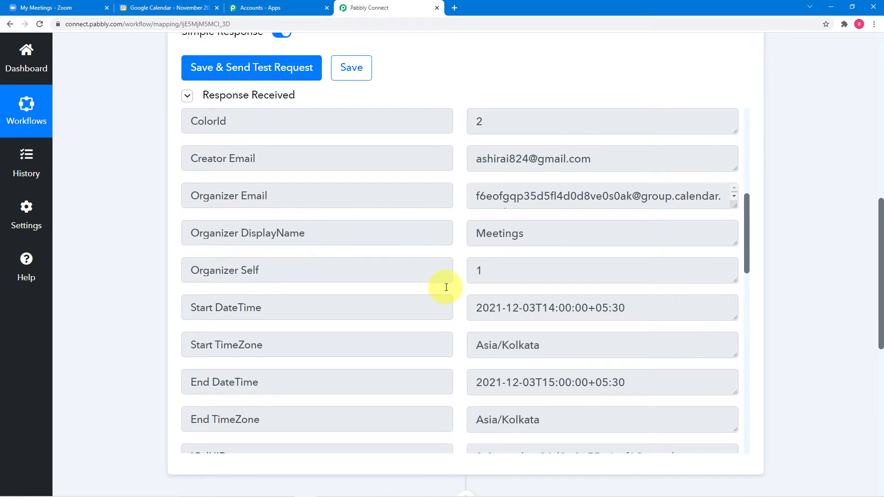
scroll(445, 287, "down", 5)
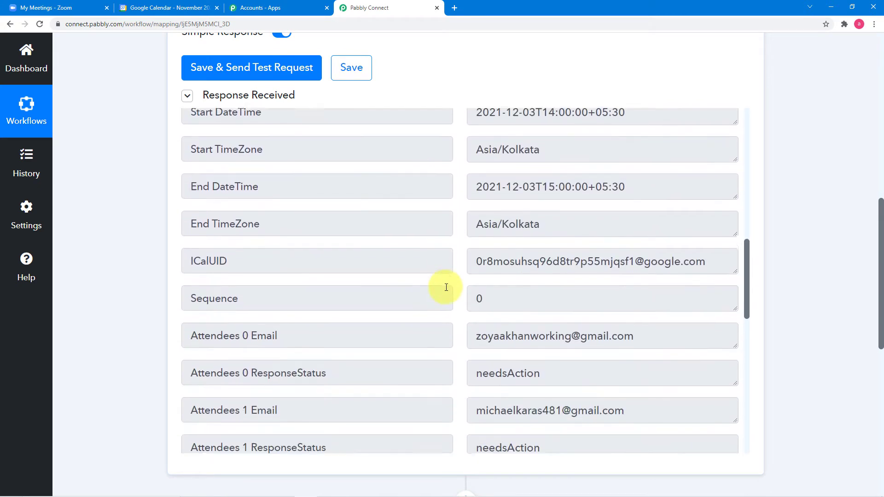
Step: Turn off Simple Response for the Google Calendar trigger and send another test request
scroll(445, 286, "up", 5)
scroll(116, 226, "up", 3)
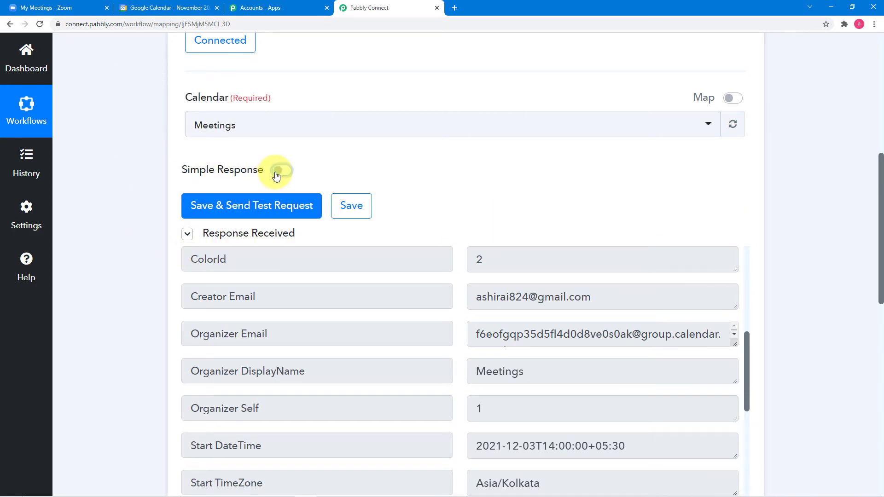
left_click(223, 207)
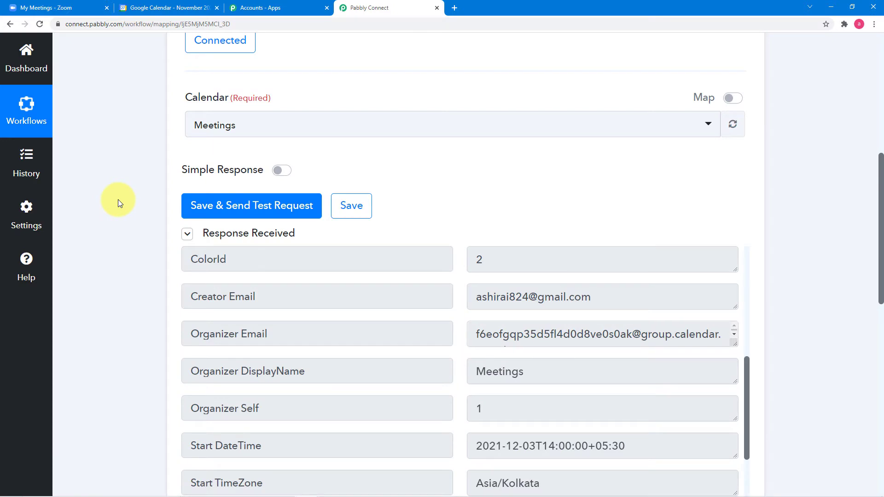
Step: Examine the new trigger response, enlarging the Attendees value to read how the guest data is grouped
scroll(118, 200, "down", 3)
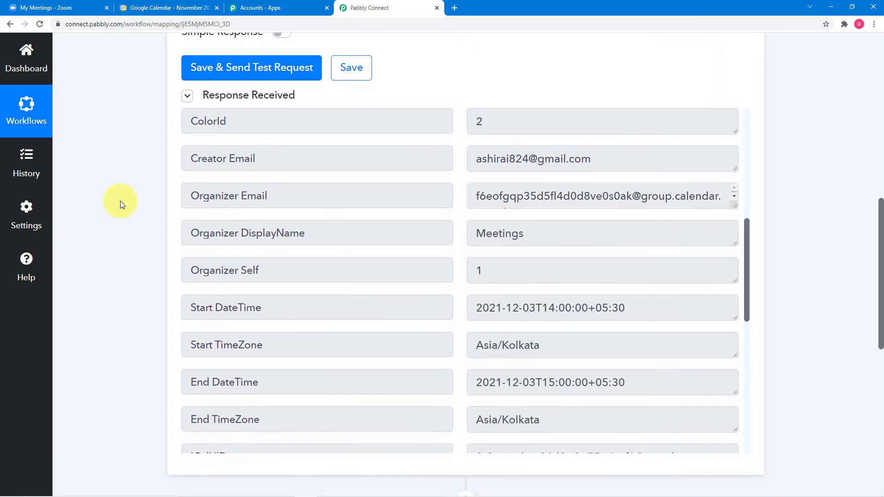
scroll(312, 229, "down", 5)
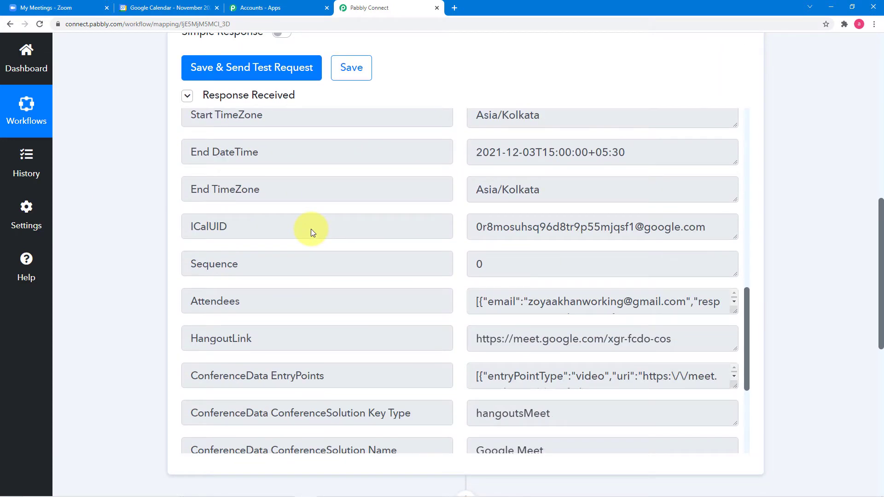
scroll(311, 228, "down", 1)
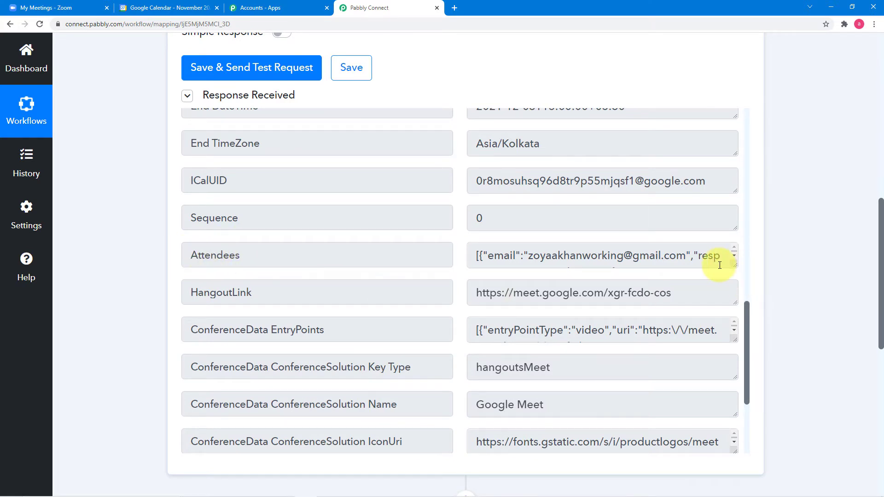
left_click_drag(736, 272, 737, 363)
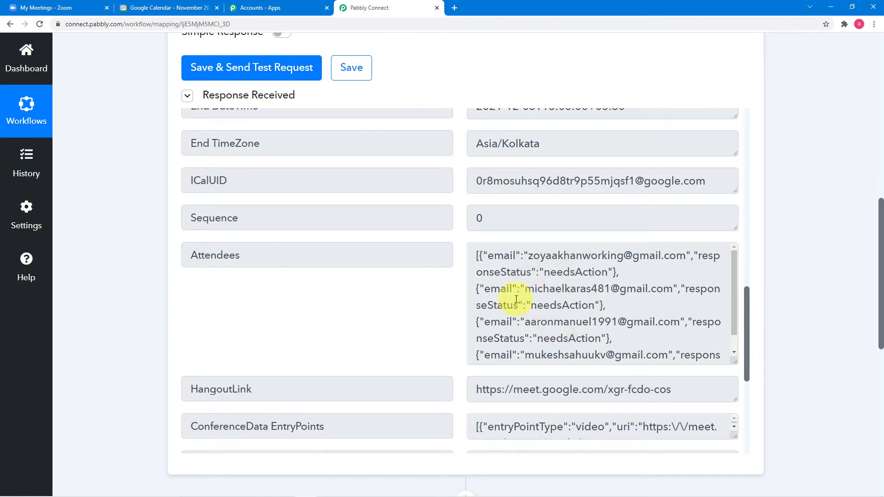
scroll(198, 216, "up", 2)
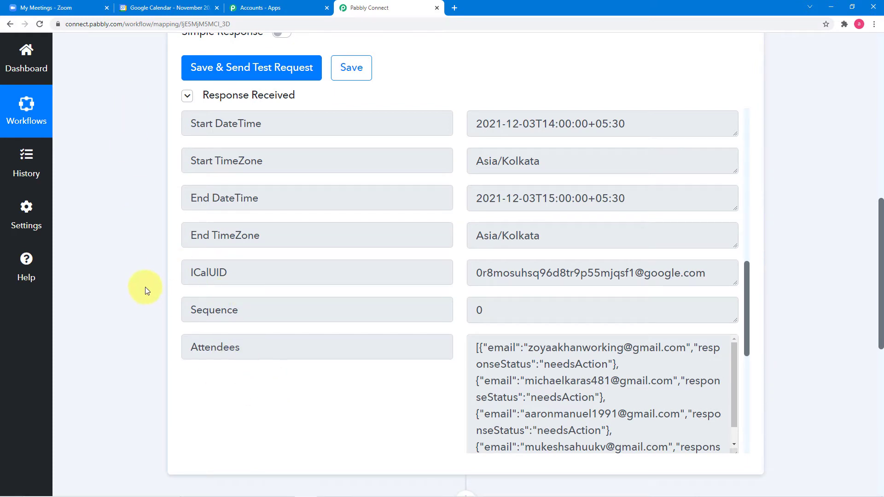
scroll(120, 274, "up", 2)
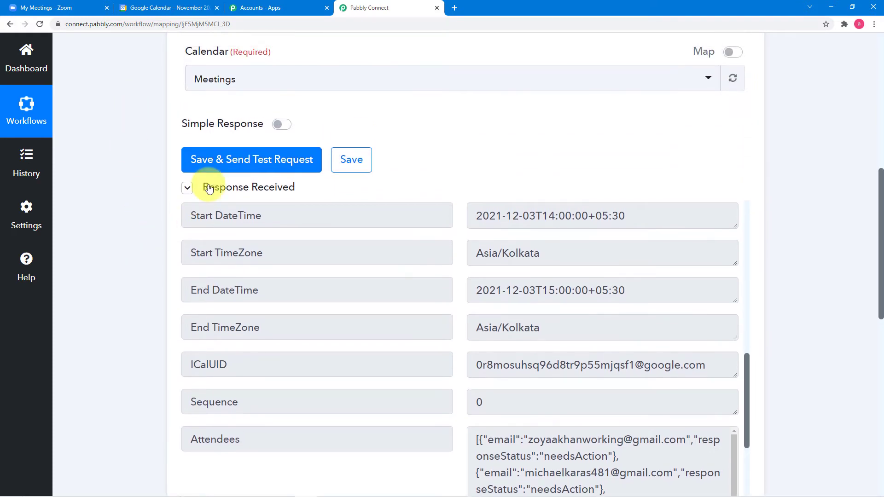
scroll(100, 155, "down", 6)
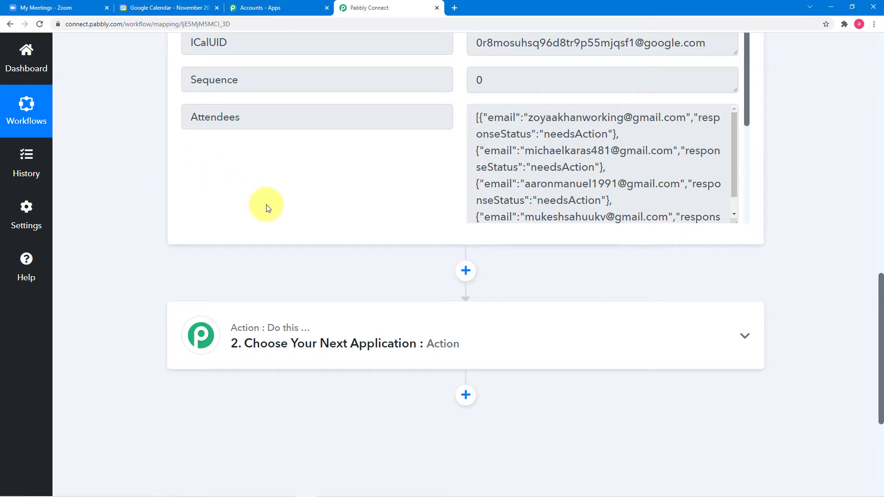
scroll(264, 204, "up", 3)
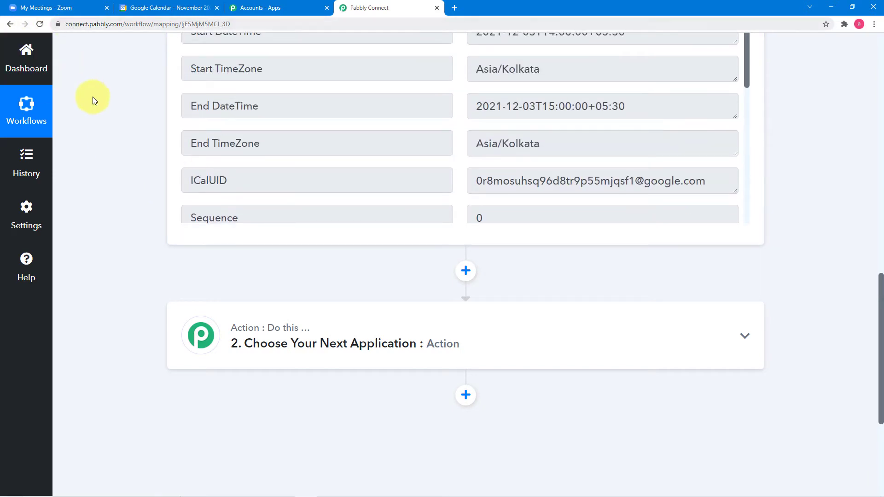
Step: Choose Zoom as the workflow's action application, searching the app list for "zoo", and set the action event to Create a Meeting
scroll(123, 148, "down", 5)
left_click(276, 102)
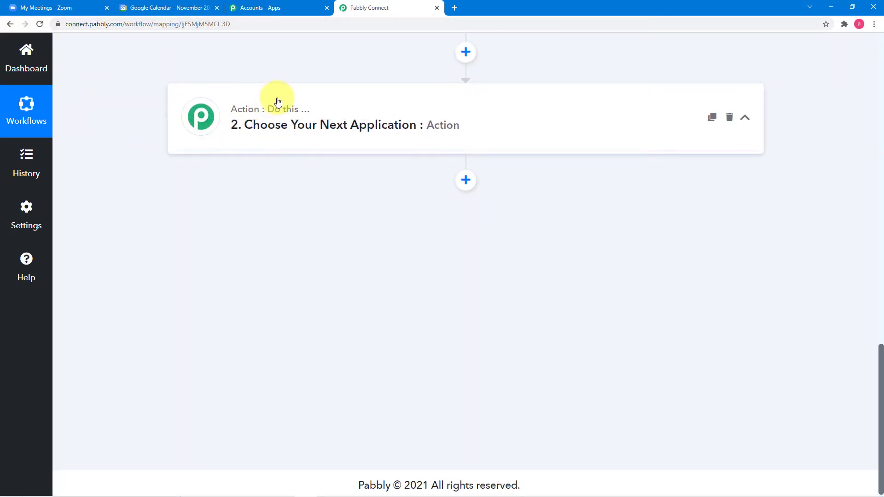
left_click(298, 209)
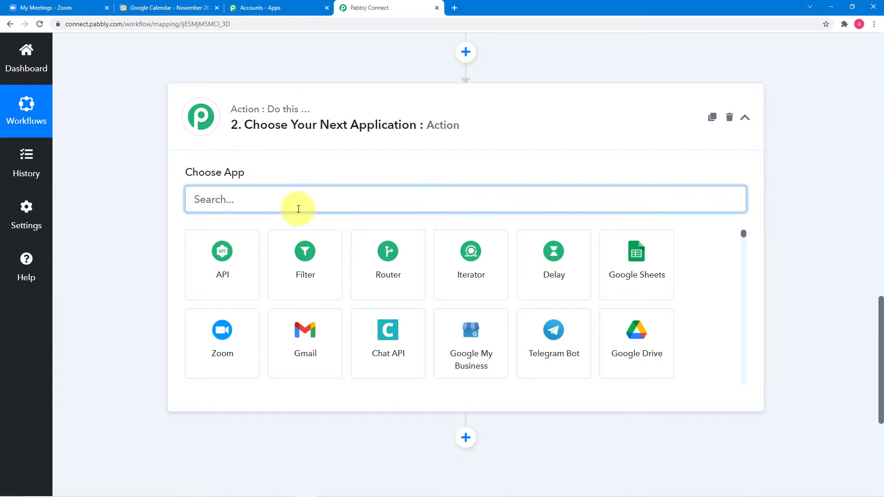
type("zoo")
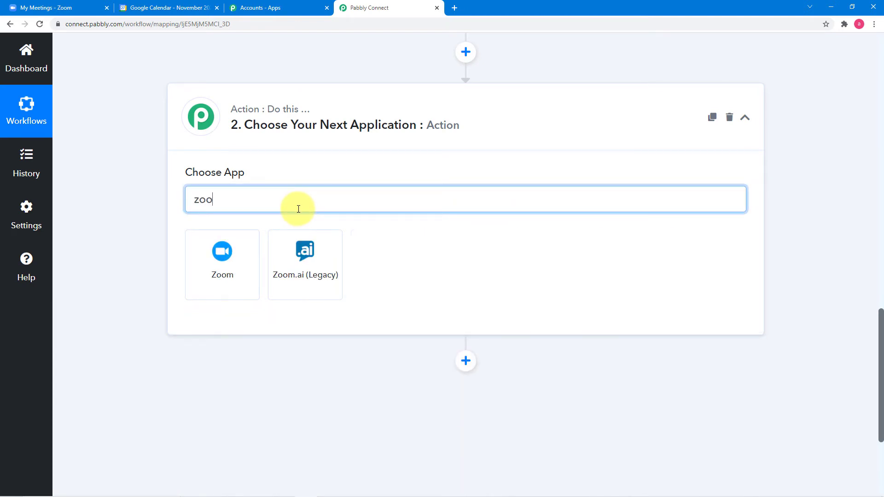
left_click(244, 275)
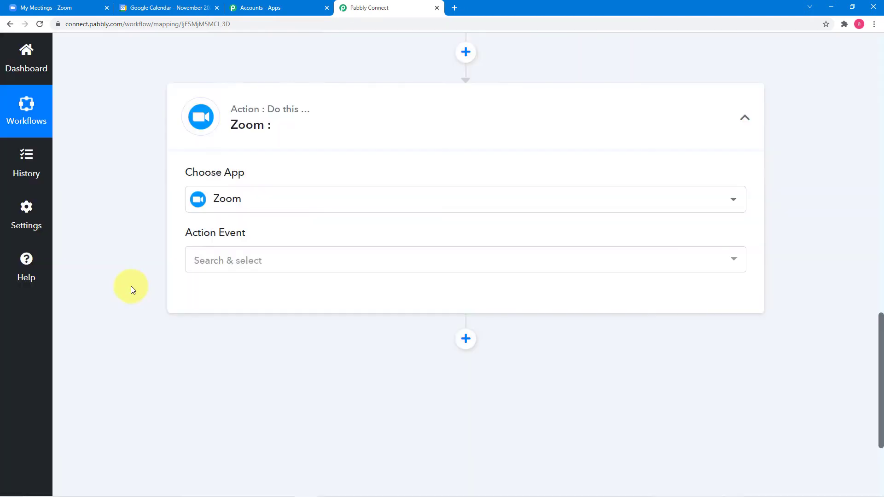
left_click(231, 263)
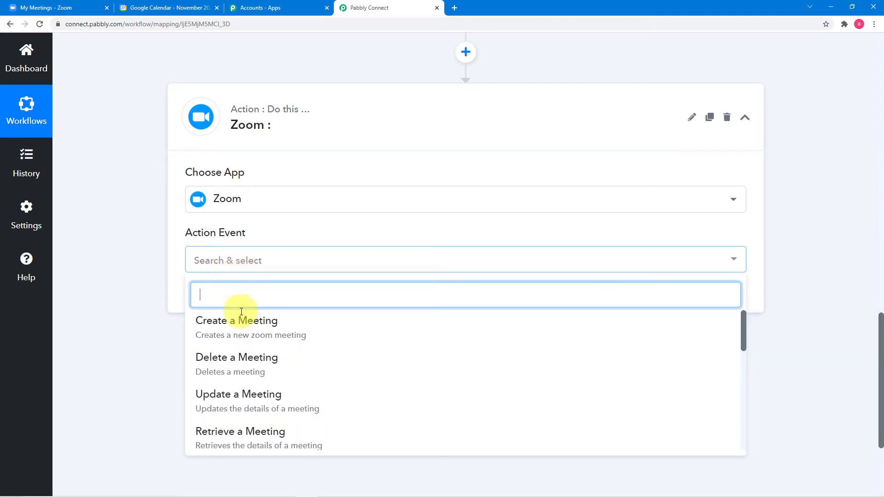
left_click(292, 332)
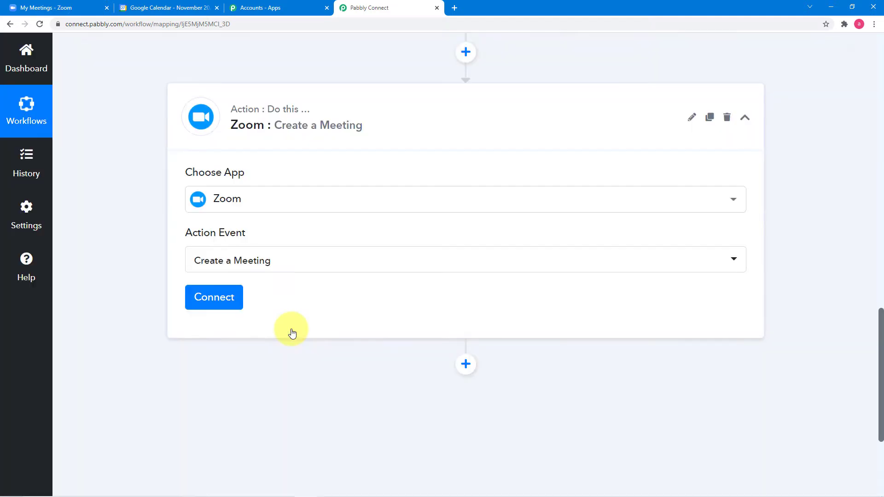
Step: Add a new Zoom connection to the Create a Meeting action and look over the meeting fields to fill in
left_click(218, 303)
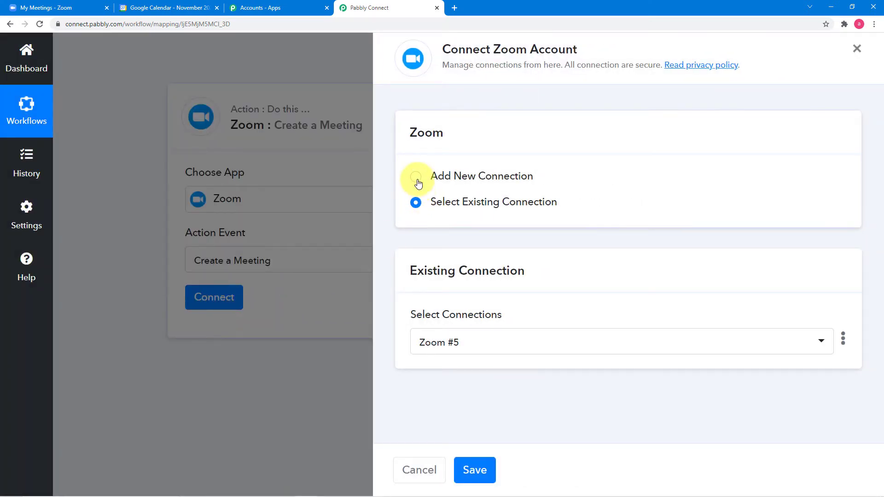
left_click(417, 180)
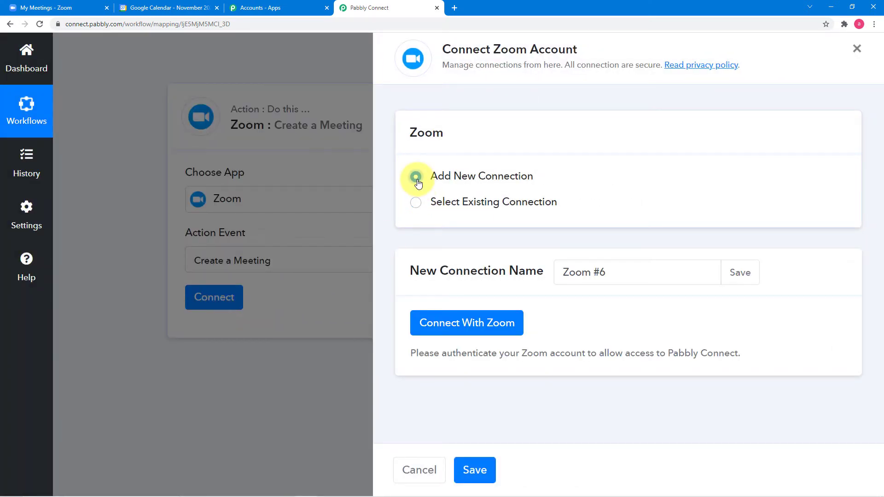
left_click(482, 326)
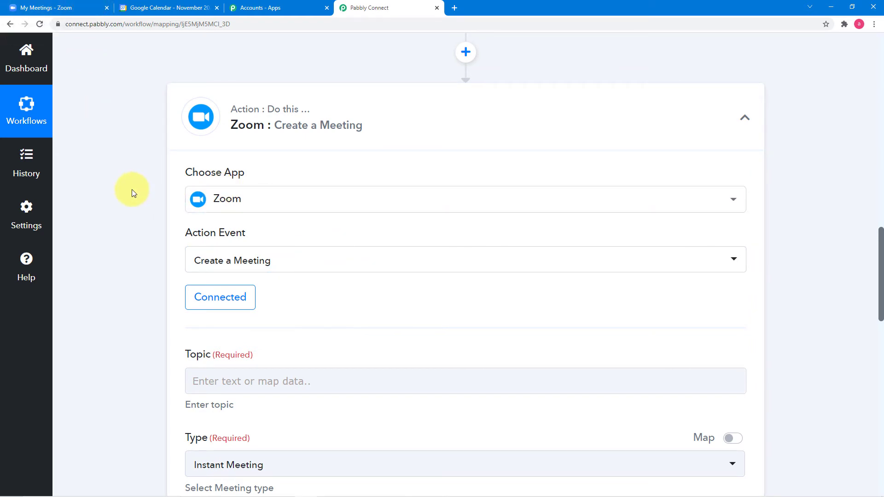
scroll(131, 189, "down", 3)
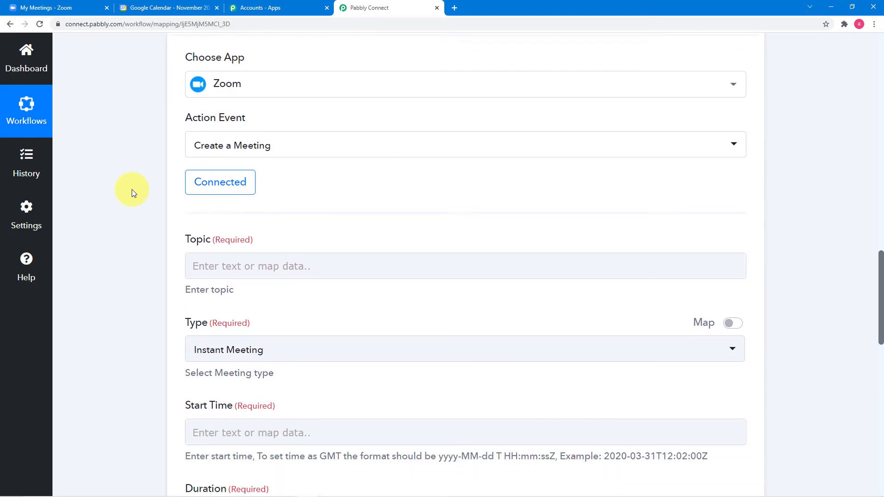
scroll(132, 189, "down", 2)
scroll(131, 189, "down", 1)
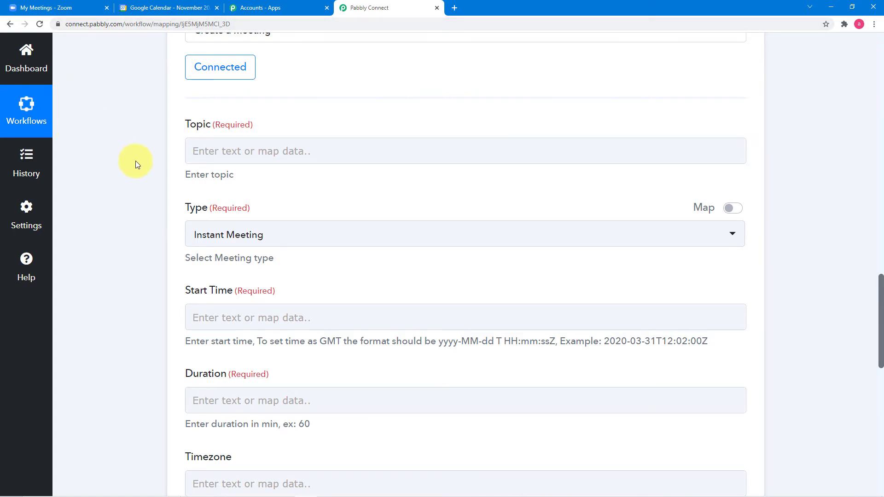
Step: Review the event details in the Google Calendar trigger response and map its Summary value to the Zoom meeting's Topic field
scroll(147, 175, "up", 10)
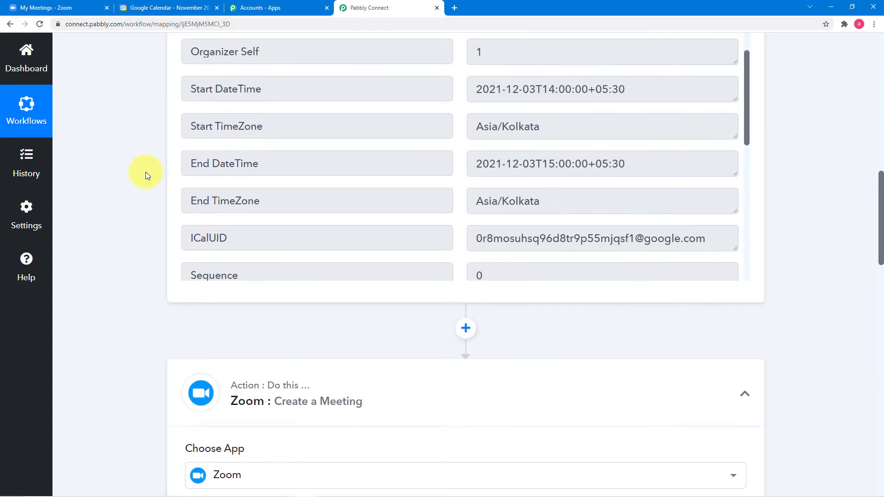
scroll(145, 172, "up", 2)
scroll(357, 223, "up", 4)
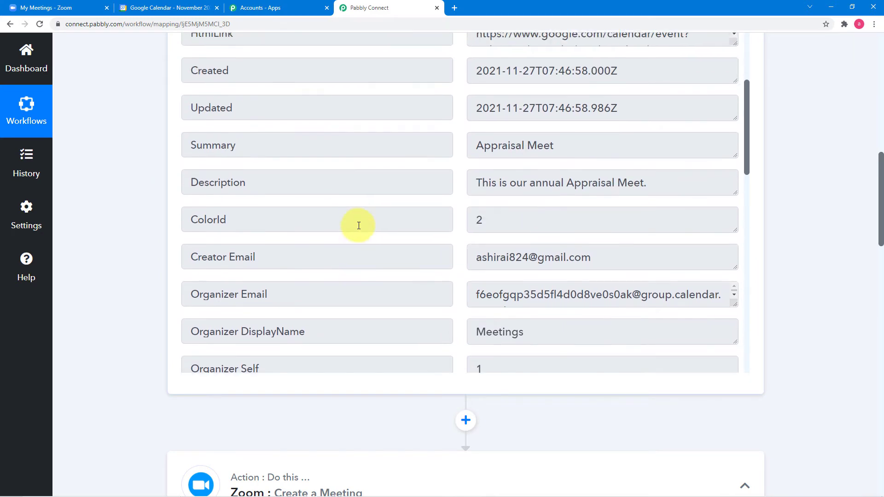
scroll(358, 225, "up", 1)
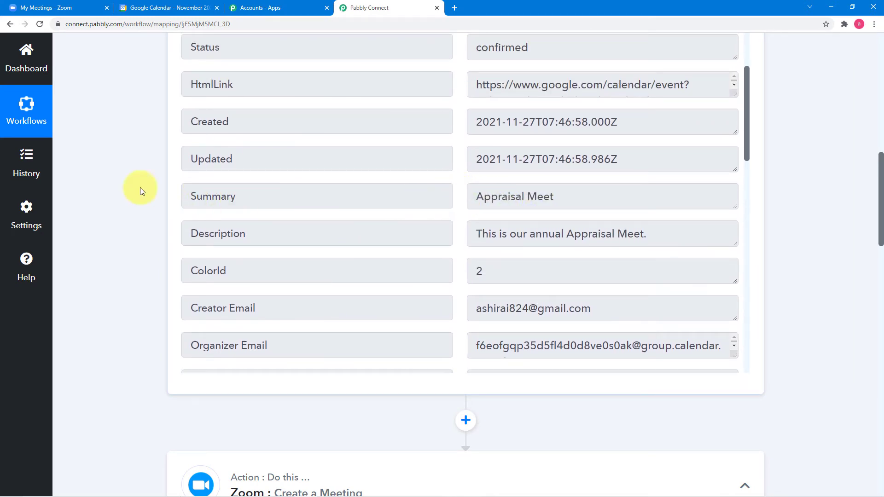
scroll(135, 186, "down", 9)
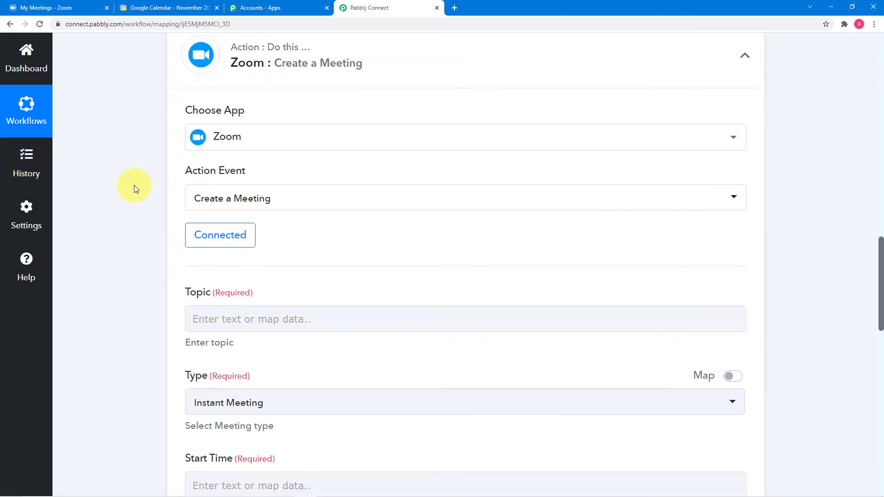
scroll(134, 185, "down", 5)
left_click(317, 106)
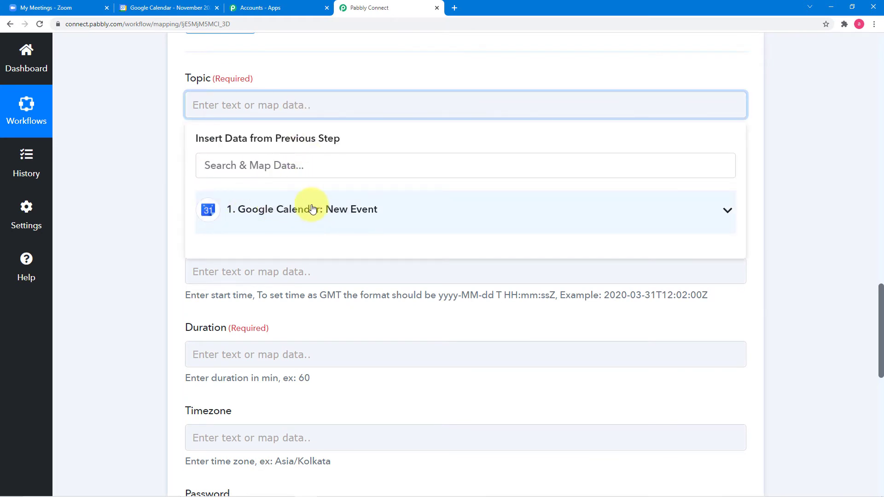
left_click(320, 216)
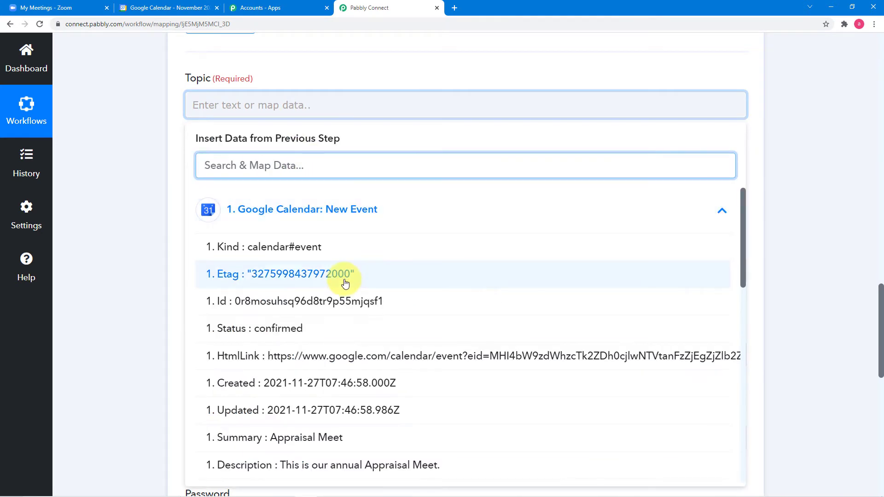
scroll(342, 276, "down", 2)
scroll(345, 282, "down", 1)
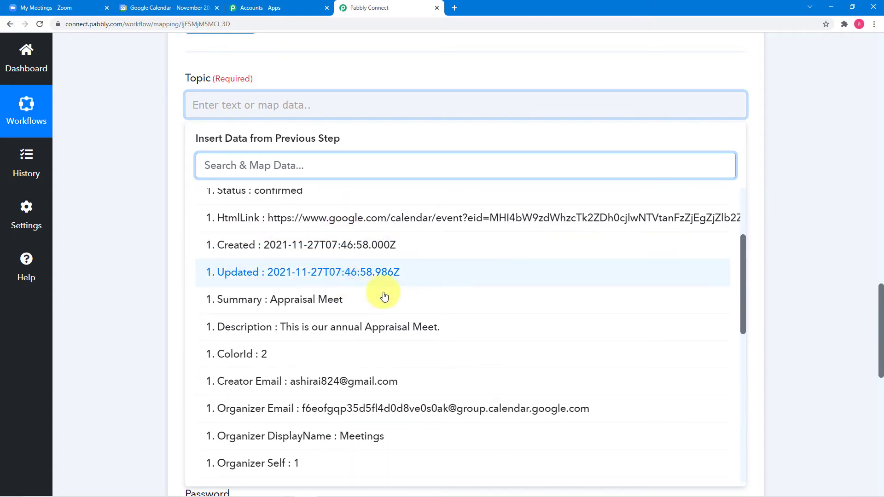
left_click(335, 309)
Step: Set the Zoom meeting's Type to Scheduled Meeting
scroll(161, 225, "down", 2)
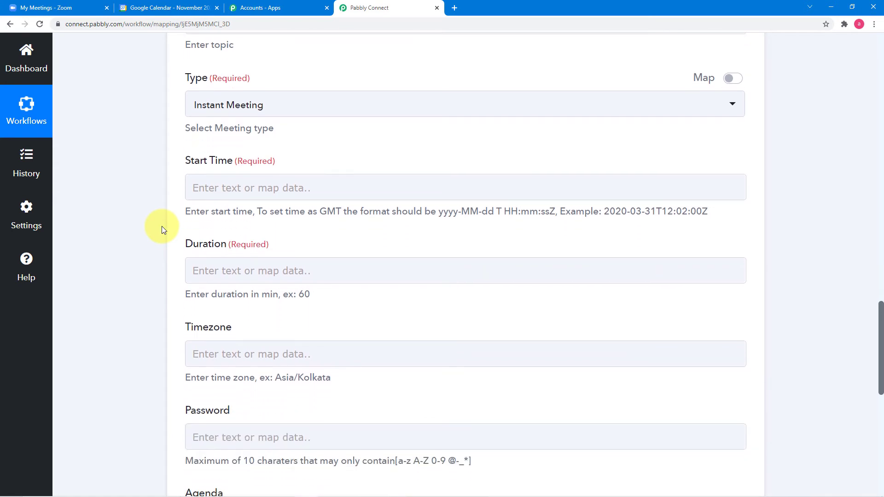
left_click(317, 112)
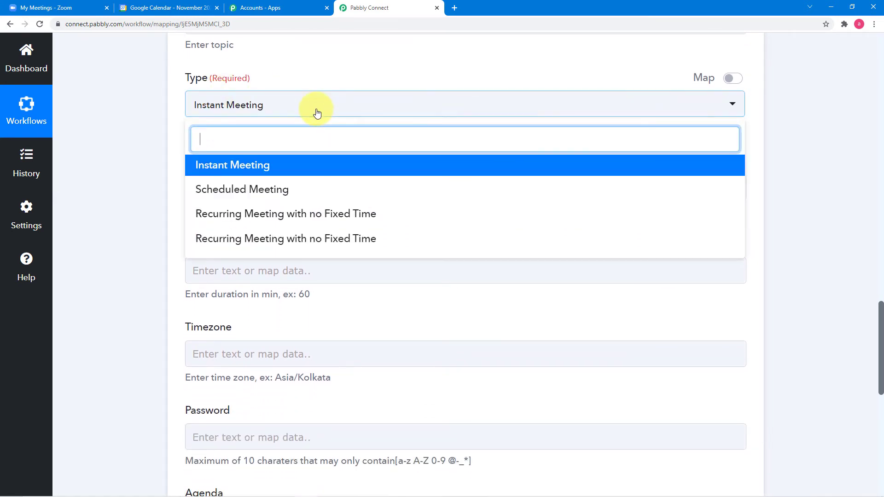
left_click(268, 199)
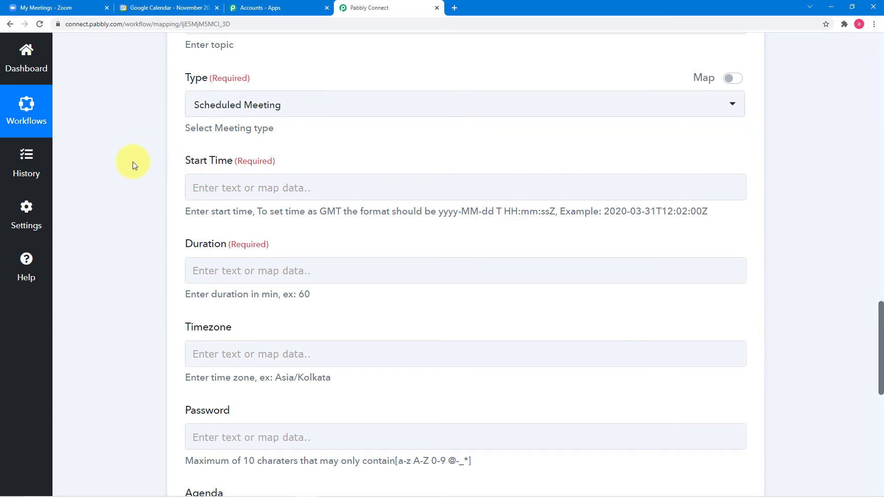
Step: Map the Google Calendar event's Start DateTime to the Zoom meeting's Start Time field
scroll(162, 131, "down", 1)
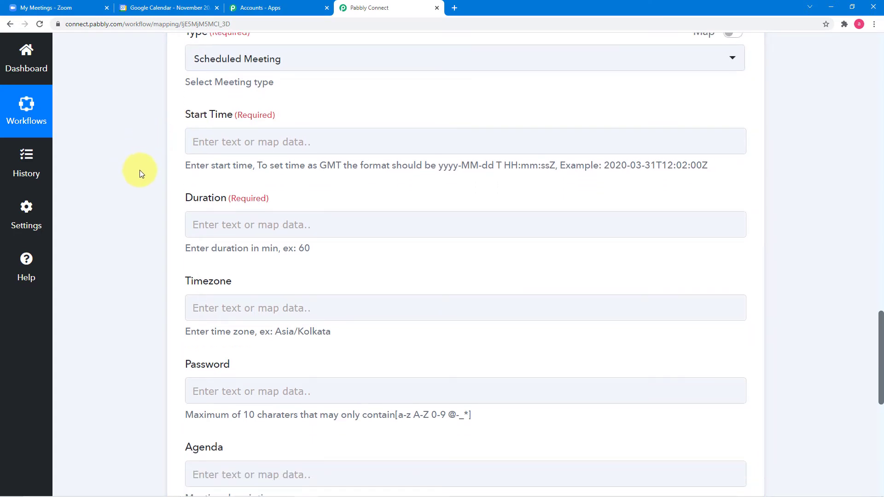
left_click(334, 141)
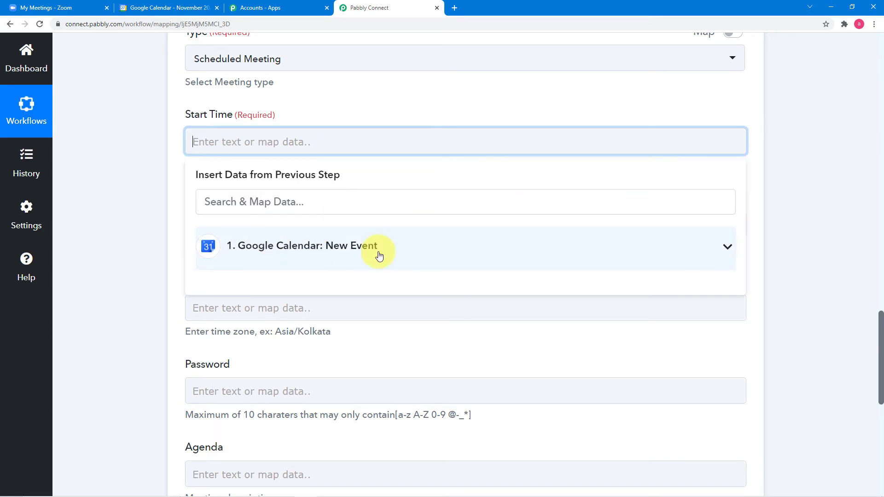
left_click(378, 255)
scroll(363, 326, "down", 3)
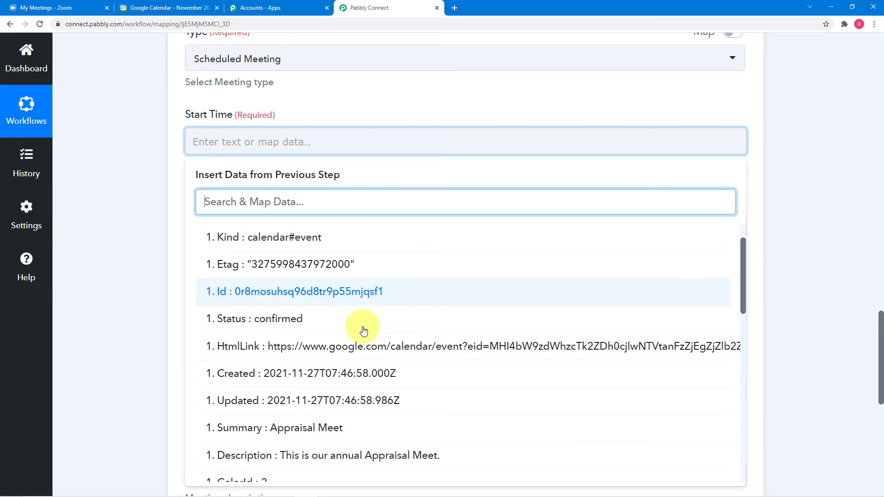
scroll(364, 330, "down", 3)
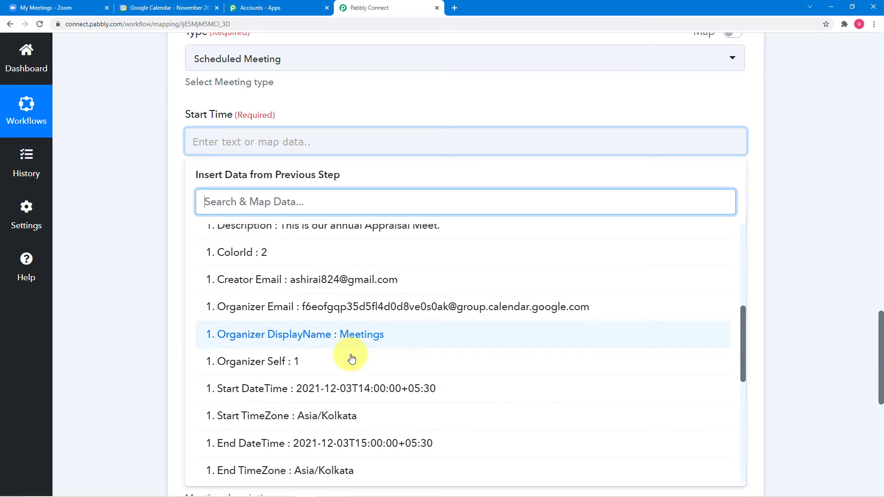
scroll(297, 396, "down", 1)
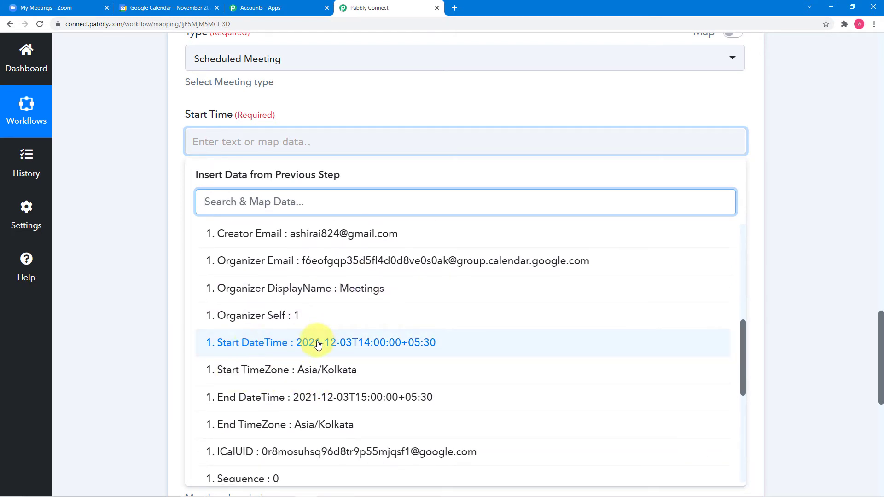
left_click(340, 346)
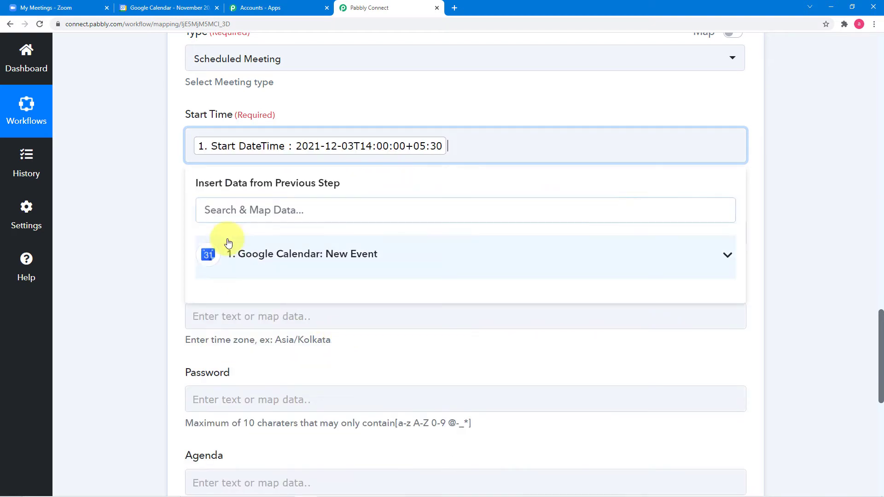
left_click(154, 197)
Step: Look through the Google Calendar event data available for mapping to the Duration field
scroll(233, 156, "down", 2)
left_click(249, 144)
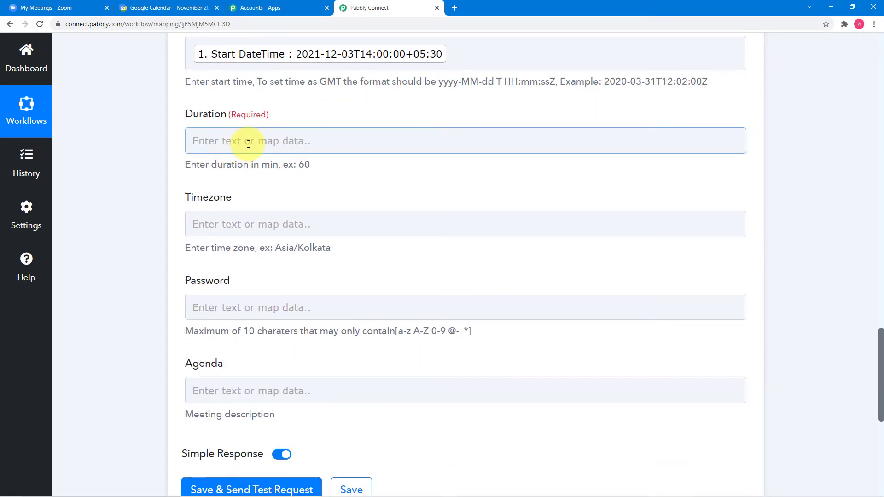
left_click(256, 273)
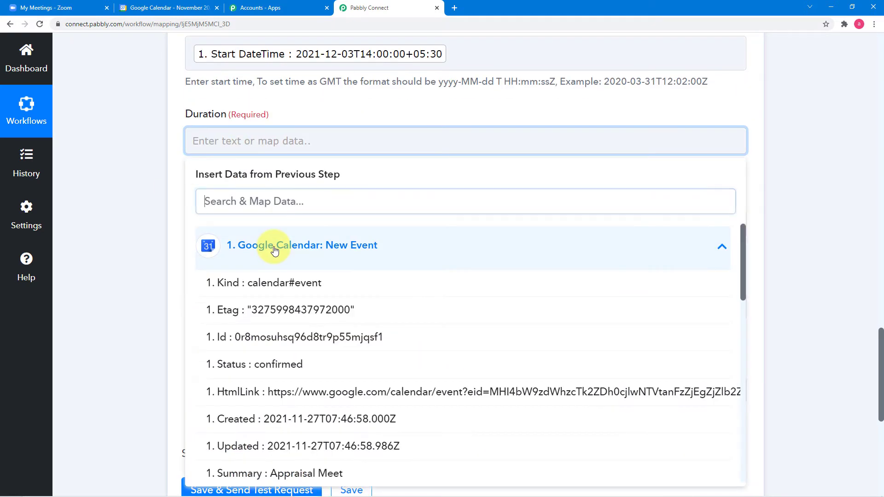
scroll(322, 386, "down", 5)
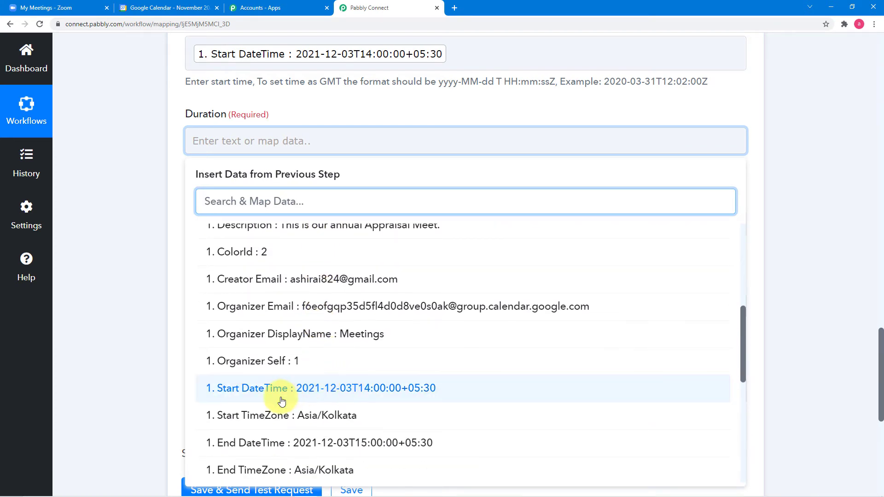
scroll(375, 403, "down", 1)
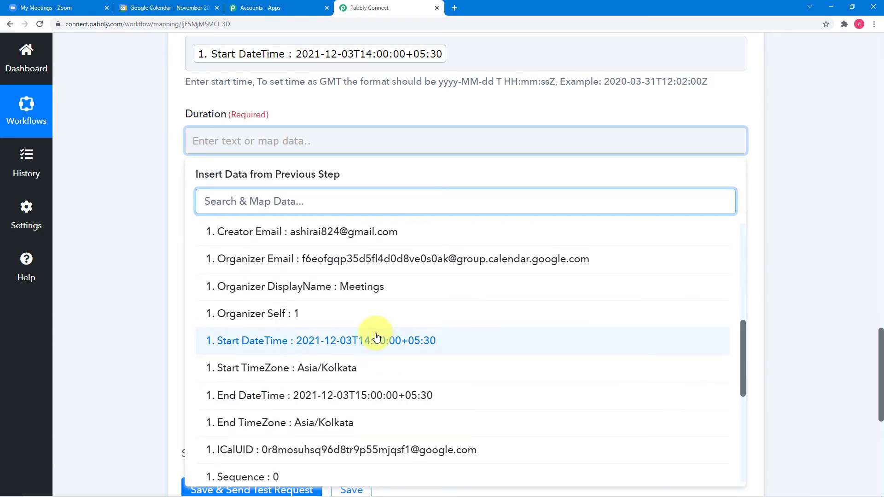
scroll(375, 337, "down", 4)
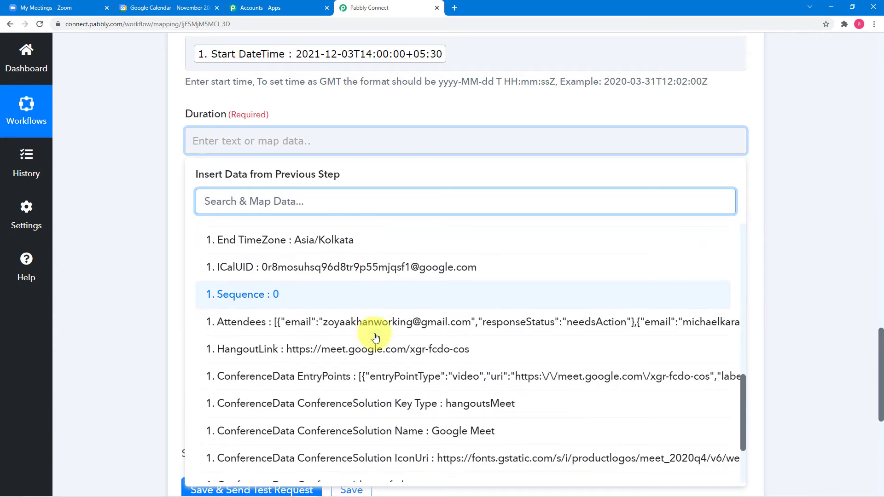
Step: Check the Appraisal Meet event's times in Google Calendar and set the Zoom meeting's Duration to 60 minutes in Pabbly Connect
left_click(154, 12)
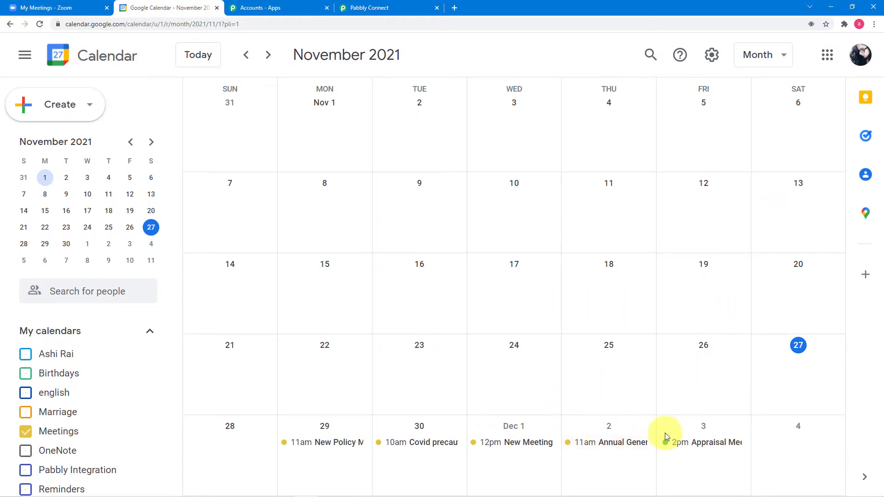
left_click(689, 443)
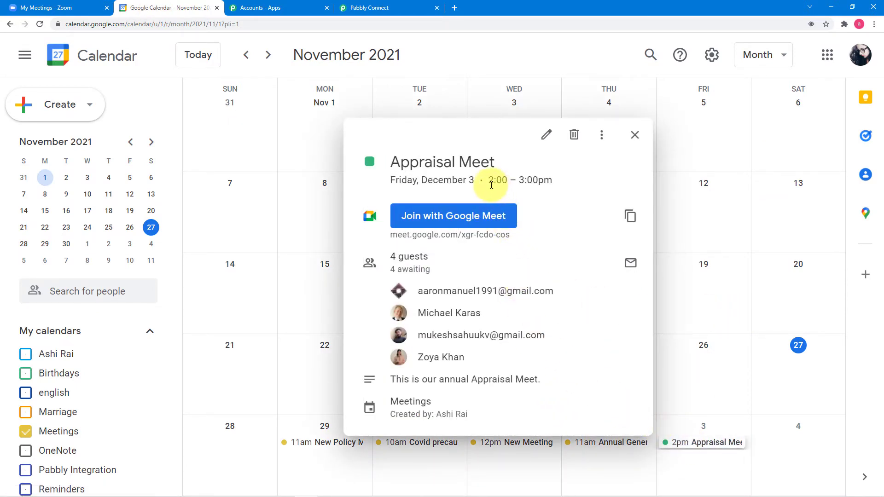
left_click(363, 7)
left_click(153, 173)
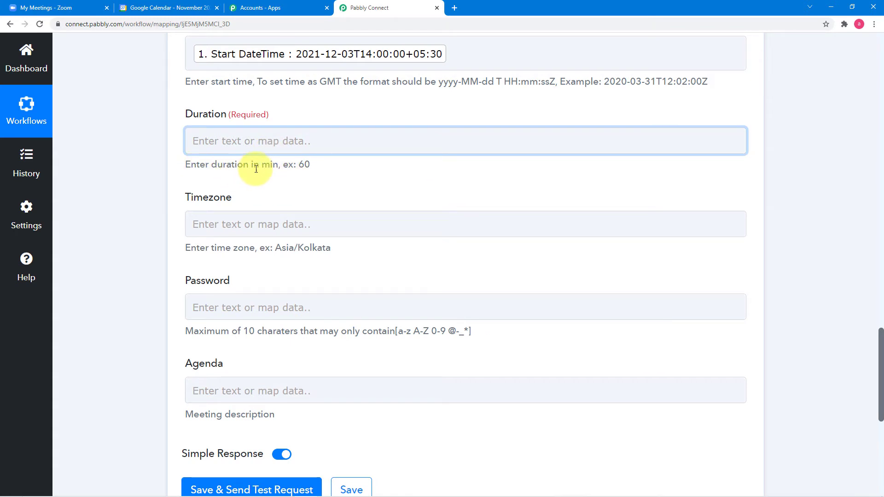
left_click(276, 141)
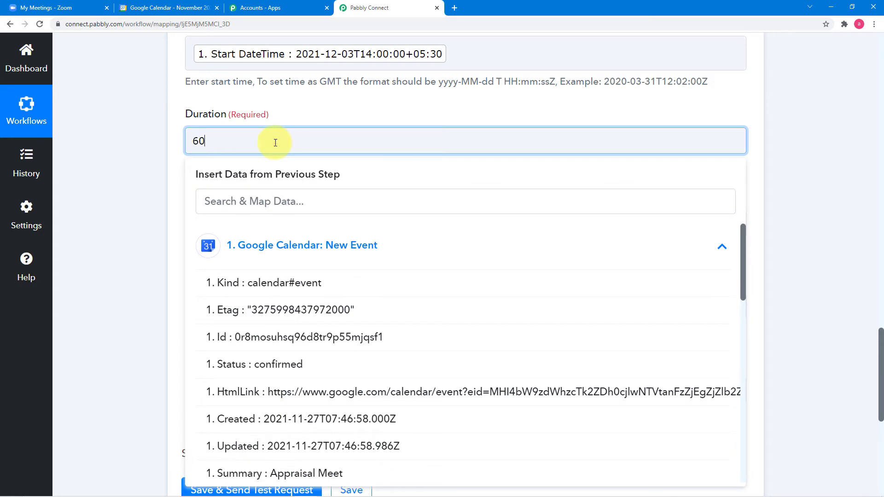
left_click(159, 134)
Step: Copy the example time zone Asia/Kolkata from the hint text into the Timezone field
scroll(159, 134, "down", 2)
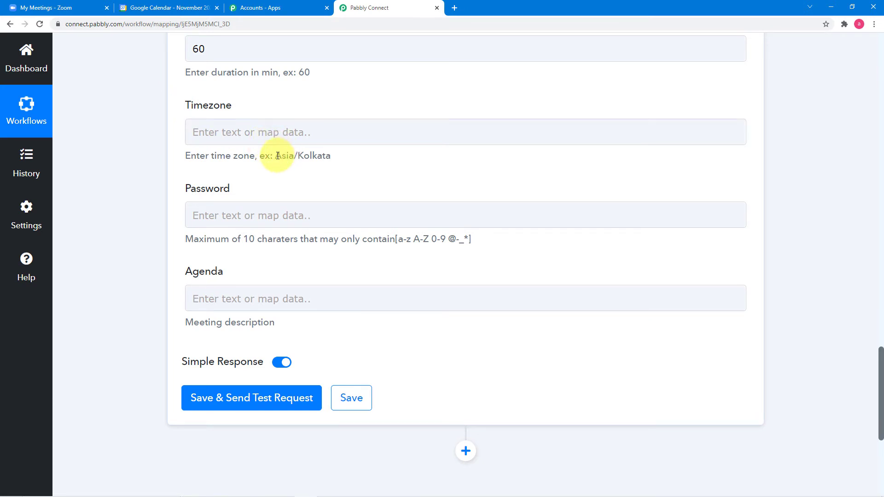
left_click_drag(277, 156, 328, 158)
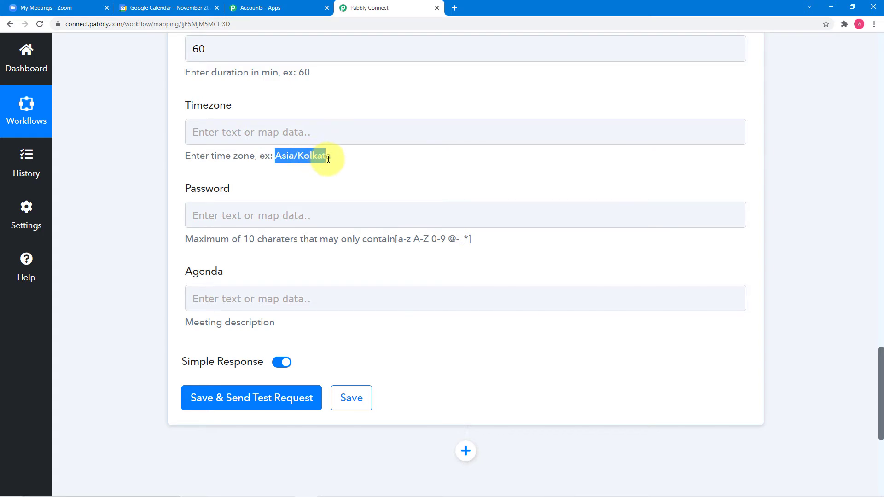
right_click(311, 159)
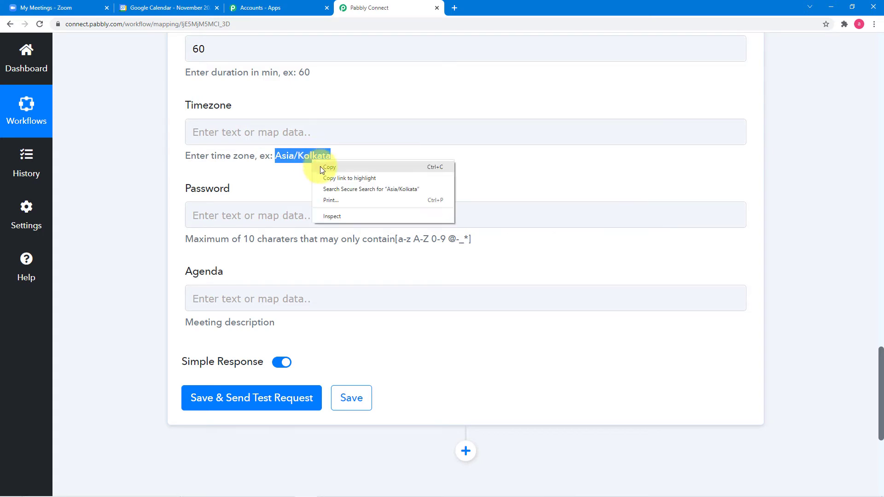
left_click(320, 166)
left_click(260, 138)
right_click(261, 139)
right_click(231, 131)
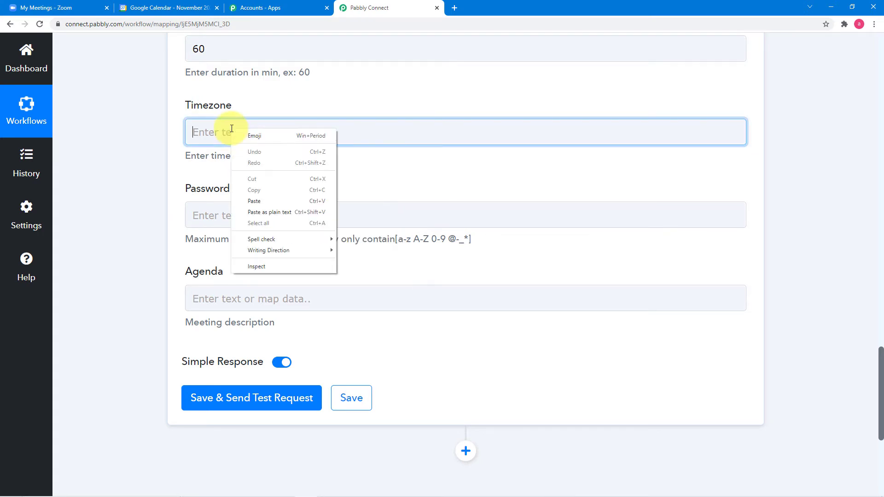
left_click(249, 200)
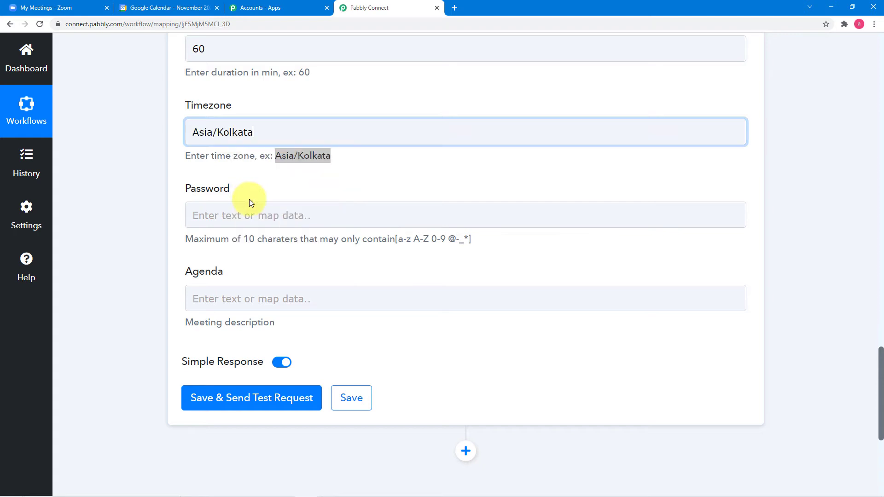
left_click(162, 134)
Step: Examine the start and end time zone entries in the Google Calendar trigger response
scroll(162, 134, "up", 3)
scroll(162, 133, "up", 20)
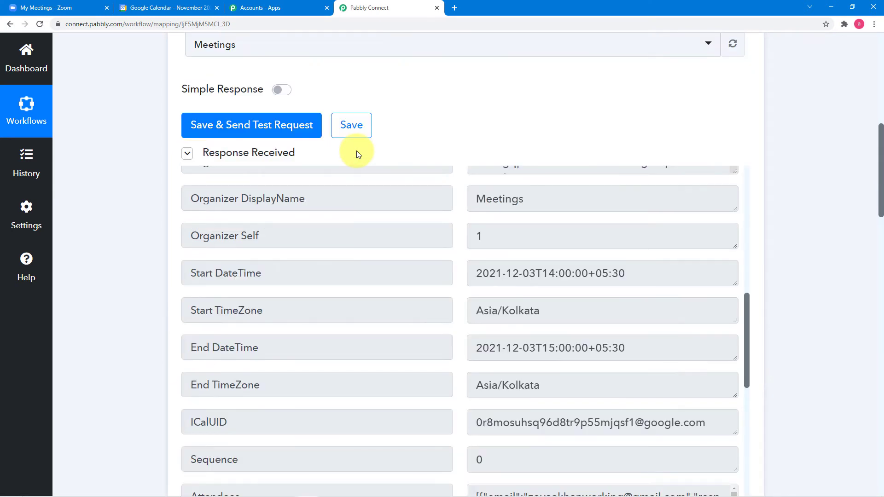
scroll(346, 202, "down", 2)
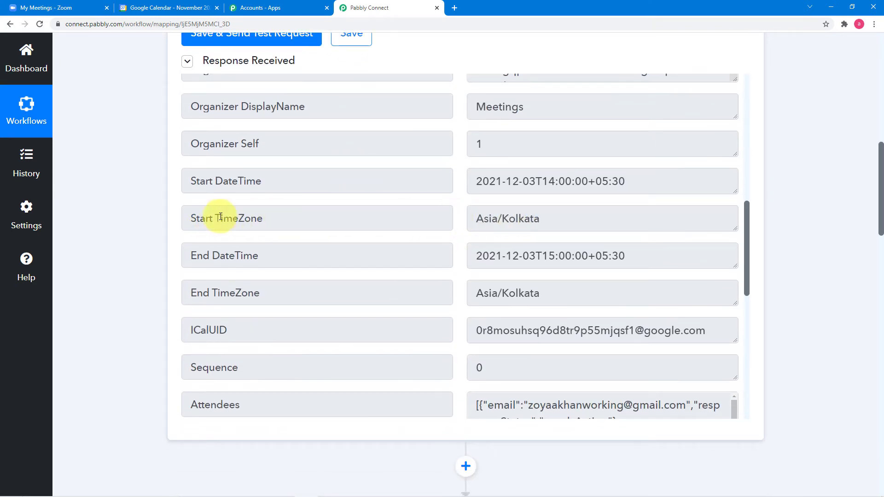
scroll(134, 202, "down", 3)
scroll(133, 202, "down", 10)
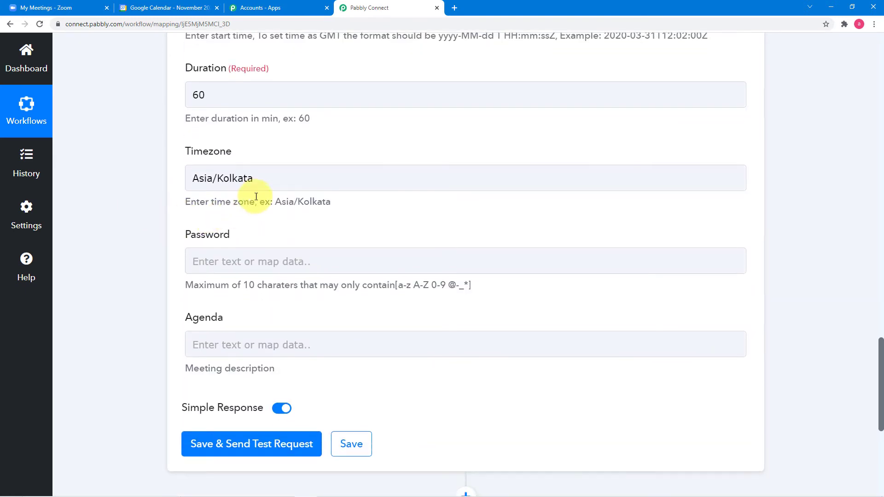
Step: Replace the Timezone field's text with the Start TimeZone value mapped from the Google Calendar event
left_click(281, 179)
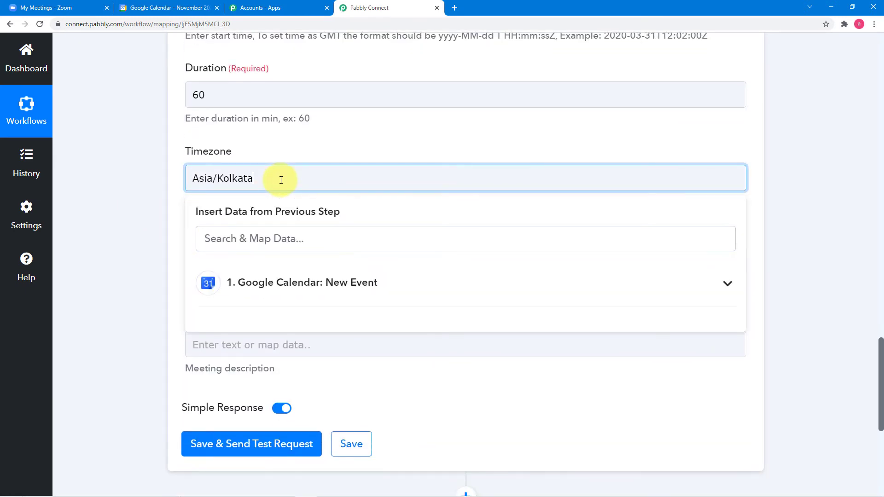
key("BackSpace")
key("BackSpace")
key("BackSpace")
key("BackSpace")
key("BackSpace")
key("BackSpace")
key("BackSpace")
key("BackSpace")
key("BackSpace")
key("BackSpace")
key("BackSpace")
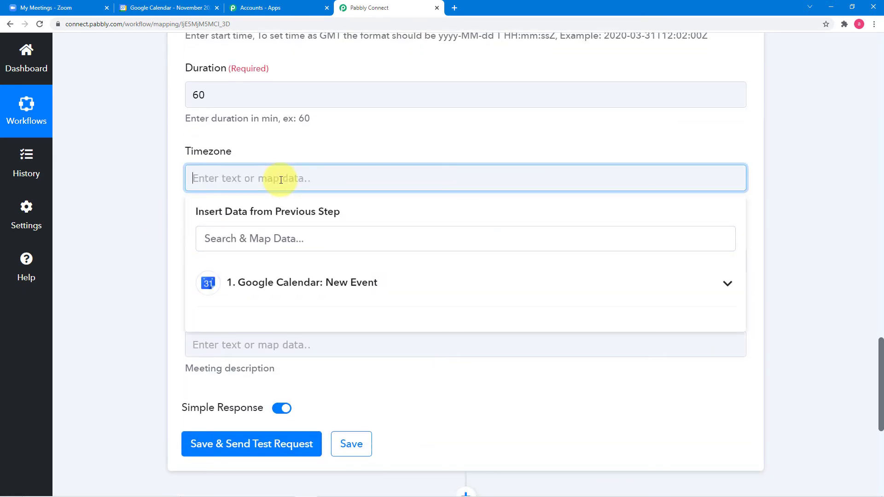
scroll(287, 277, "down", 1)
left_click(291, 249)
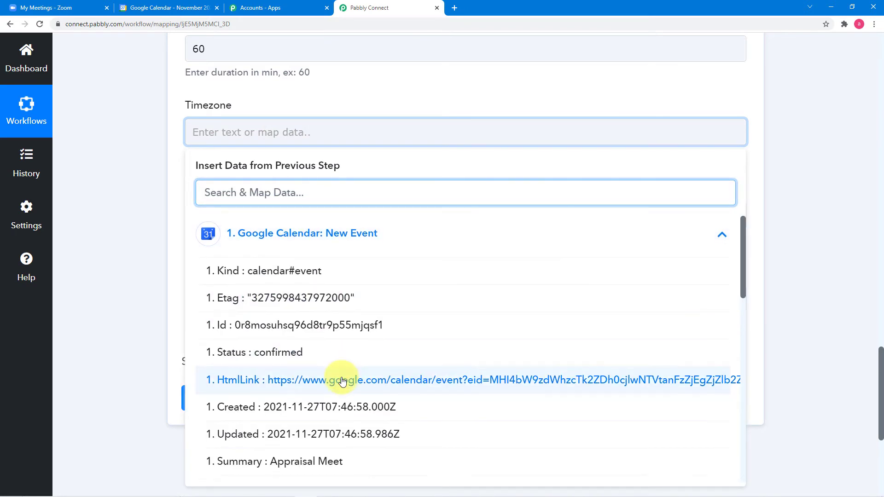
scroll(342, 381, "down", 2)
scroll(342, 381, "down", 6)
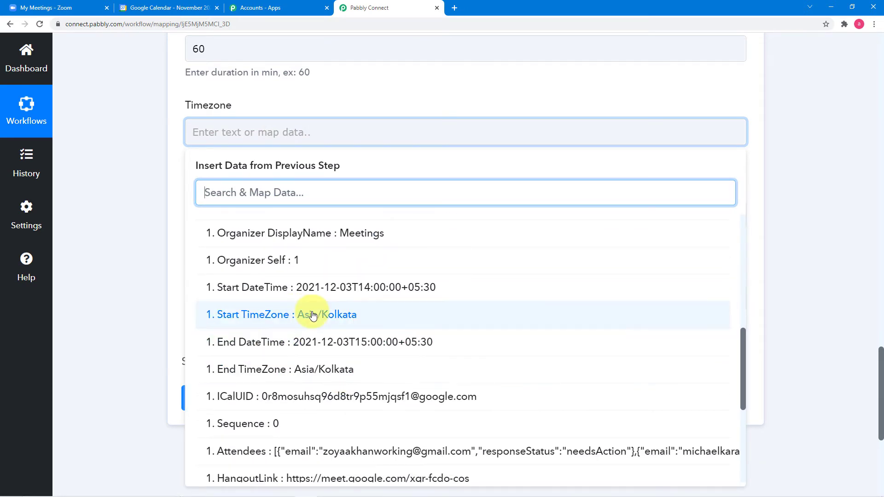
left_click(313, 316)
left_click(117, 183)
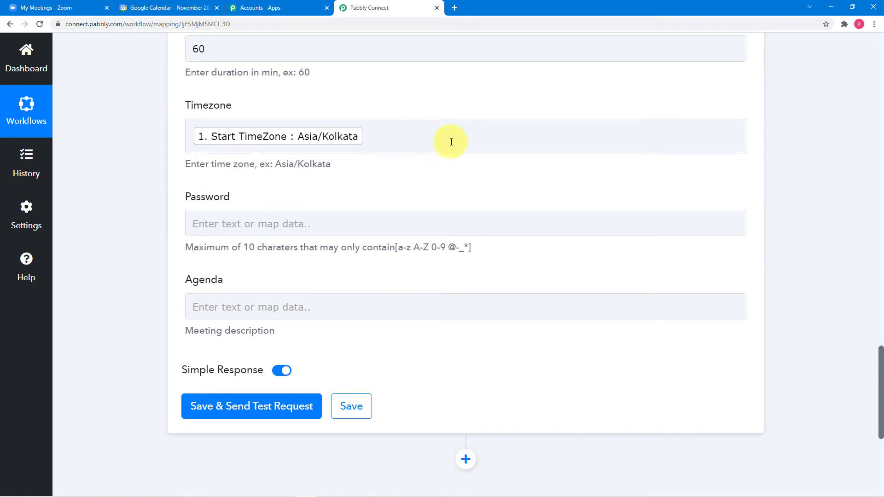
Step: Enter the meeting password in the Zoom action's Password field
scroll(325, 175, "down", 2)
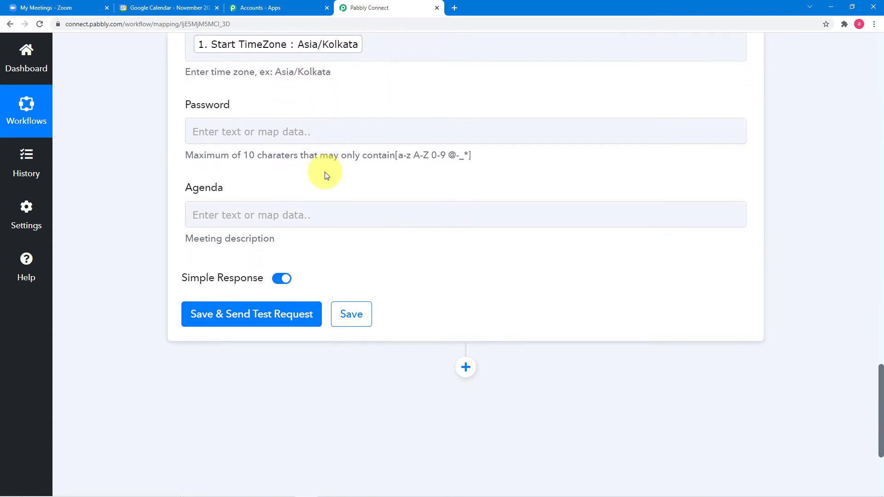
left_click(274, 133)
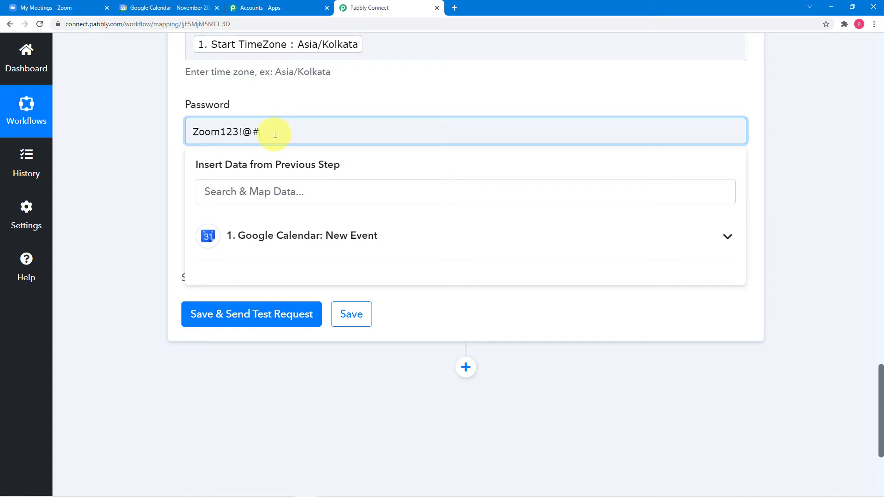
left_click(171, 142)
scroll(156, 148, "down", 2)
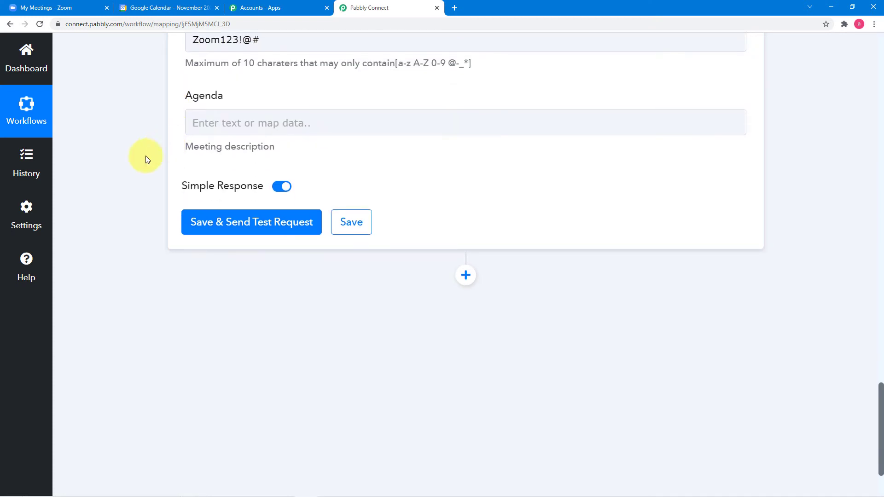
Step: Map the Agenda field to the Description value from the Google Calendar event
left_click(271, 122)
left_click(285, 230)
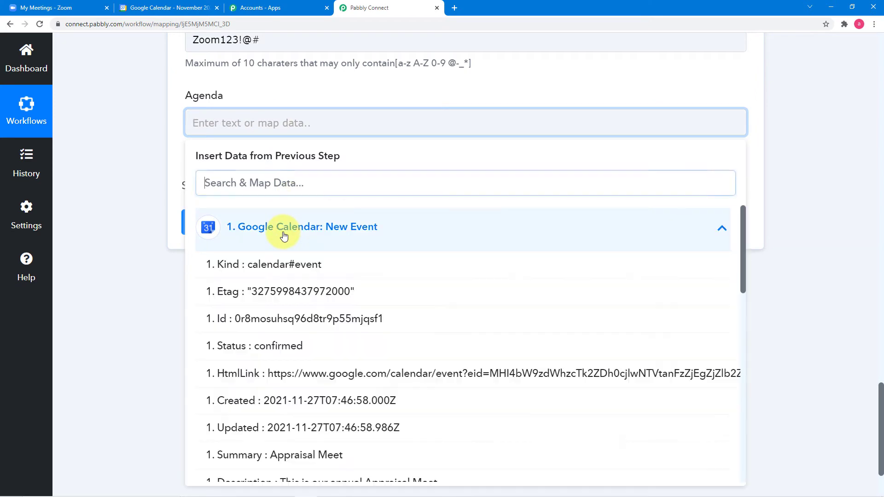
scroll(303, 348, "down", 2)
left_click(313, 396)
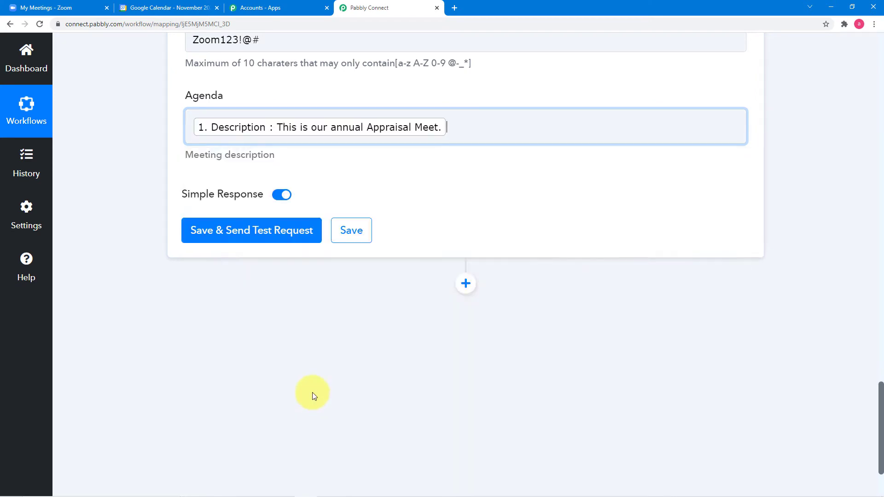
left_click(148, 280)
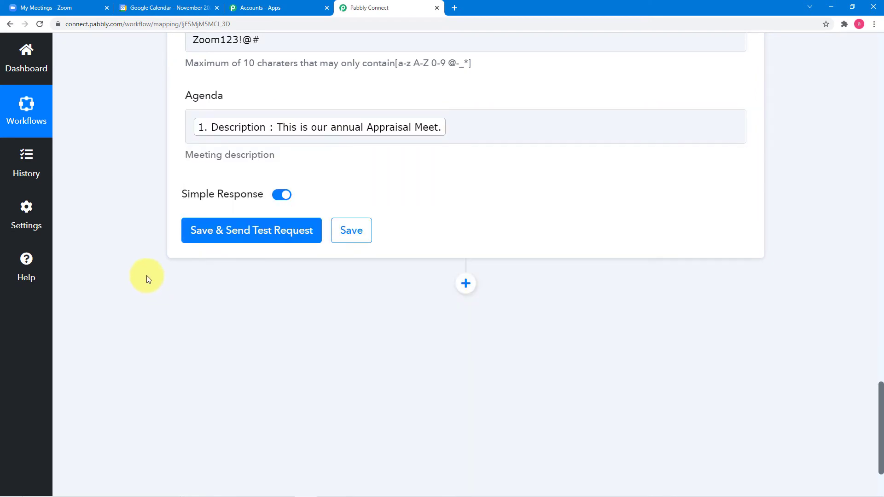
Step: Save the Zoom action, send a test request, and review the topic, time and agenda in the response
left_click(209, 224)
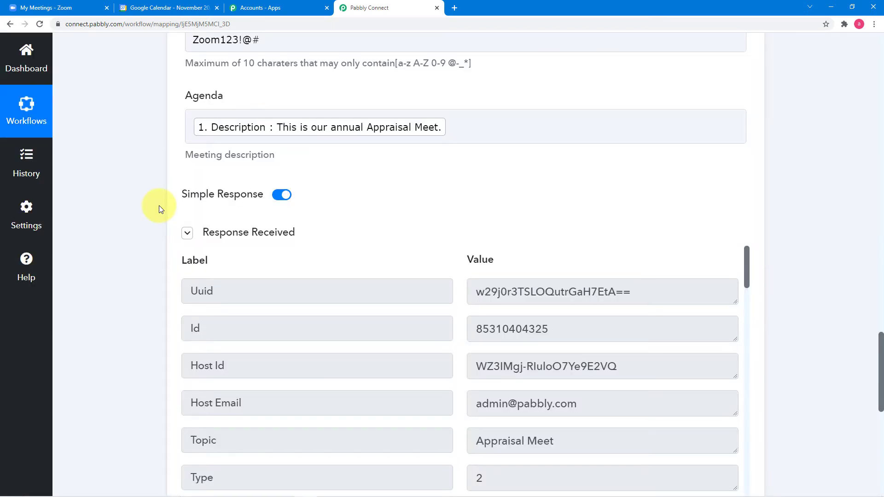
scroll(159, 205, "down", 3)
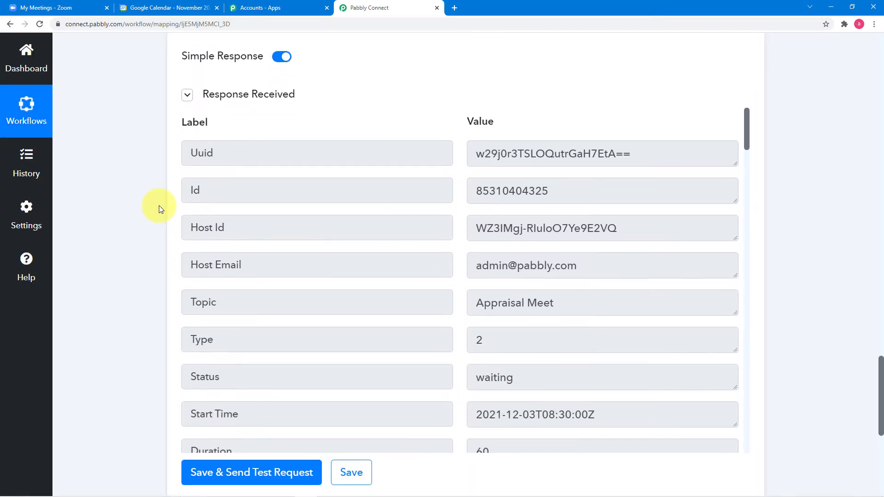
scroll(361, 238, "down", 5)
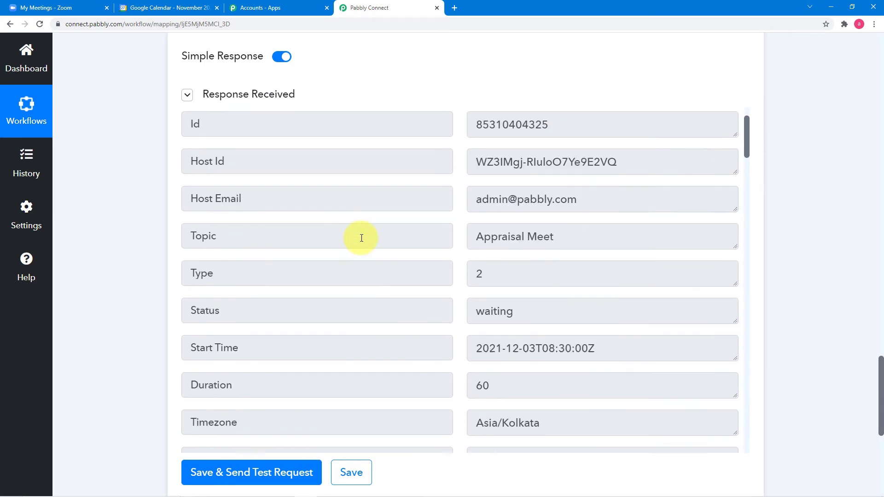
scroll(716, 300, "up", 3)
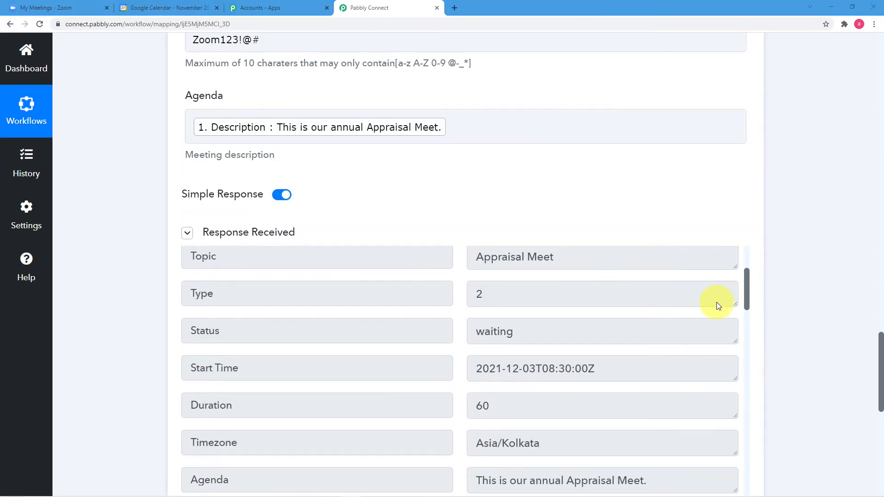
mouse_move(234, 234)
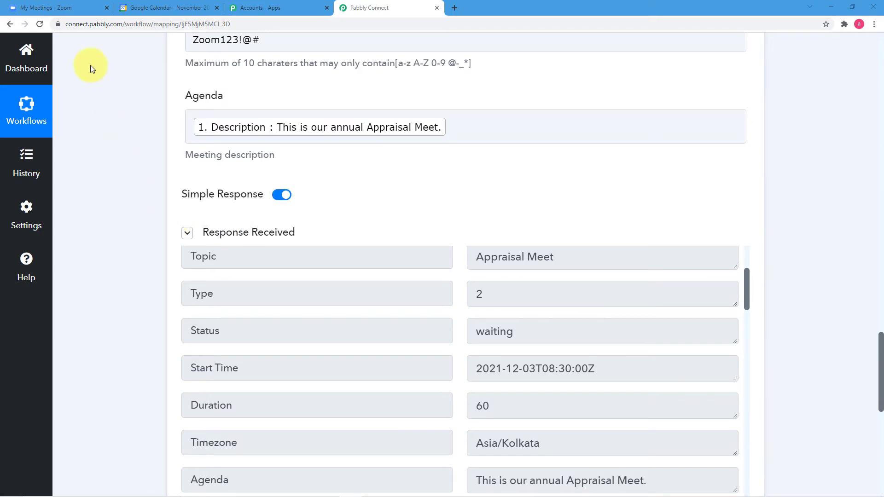
Step: Switch to the Zoom meetings page and check the upcoming meetings for the Appraisal Meet on Fri, Dec 3
left_click(63, 8)
mouse_move(121, 88)
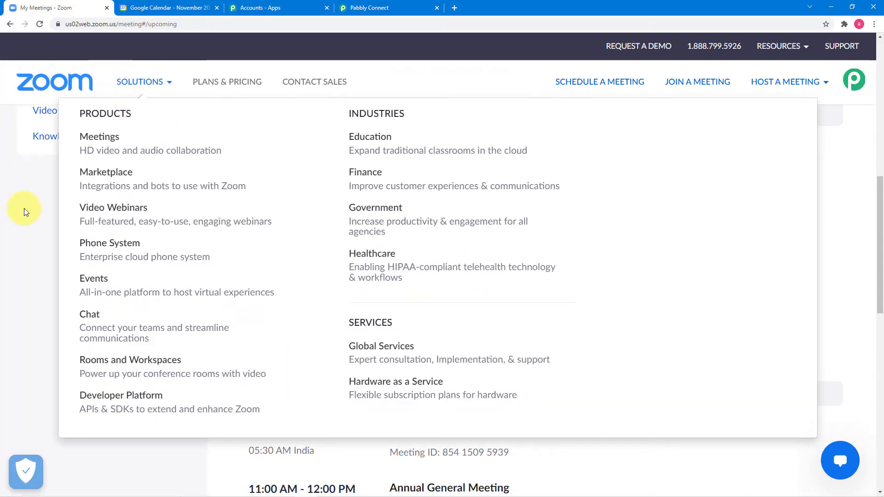
scroll(37, 214, "up", 1)
scroll(37, 214, "down", 2)
scroll(37, 214, "down", 5)
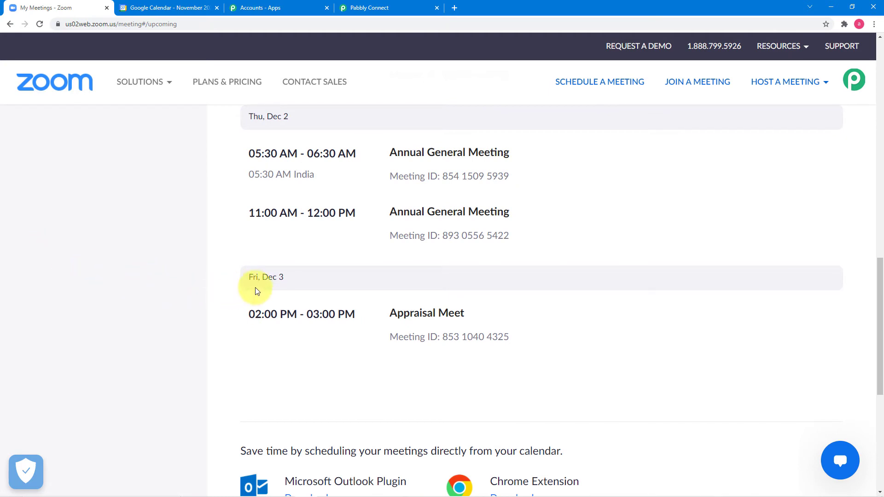
mouse_move(339, 331)
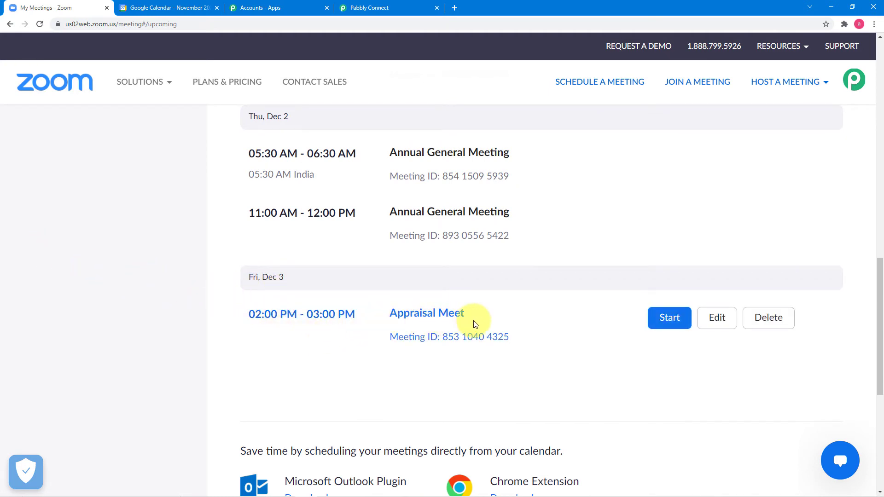
scroll(282, 352, "down", 1)
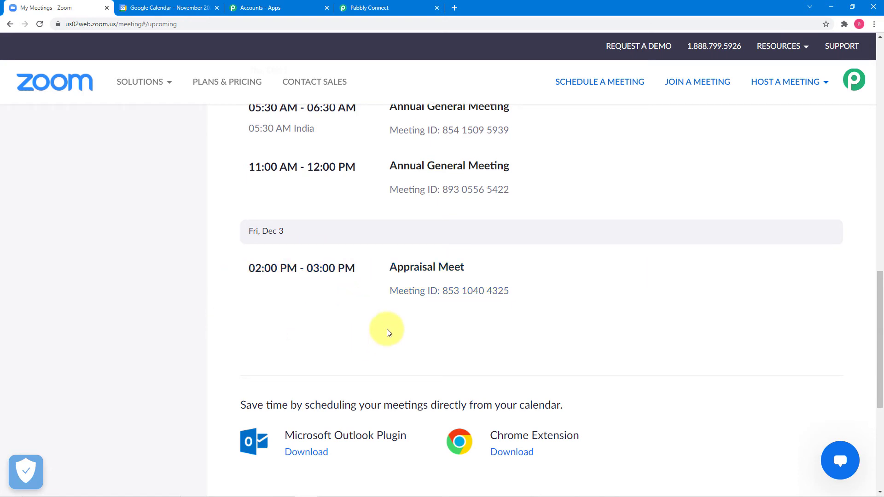
Step: Return to Pabbly Connect and examine the Attendees entry in the Google Calendar trigger response
left_click(376, 9)
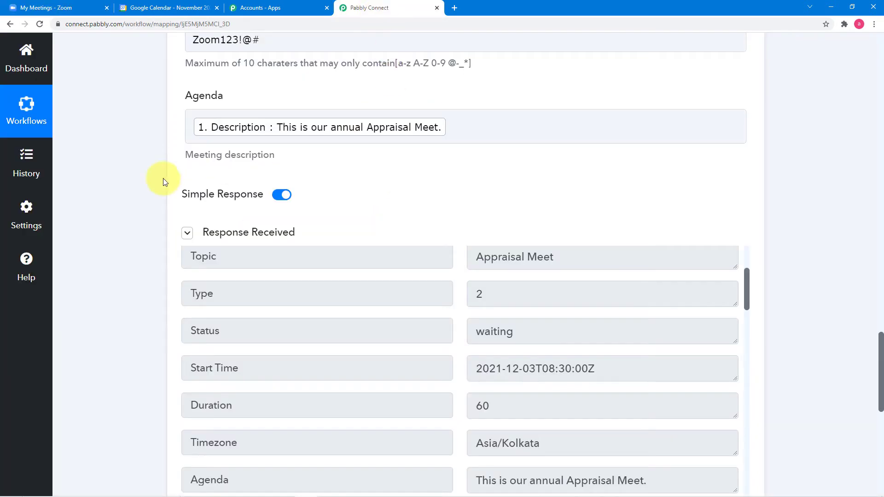
scroll(115, 186, "up", 1)
scroll(115, 186, "down", 7)
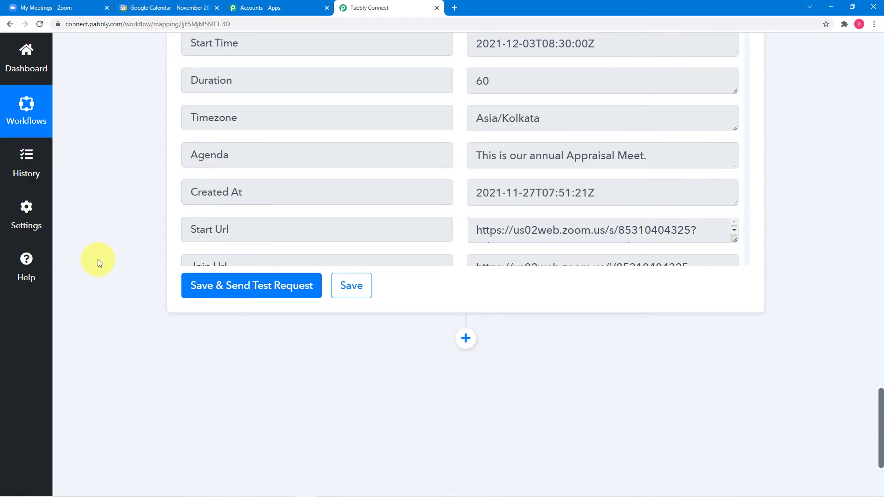
scroll(94, 259, "down", 3)
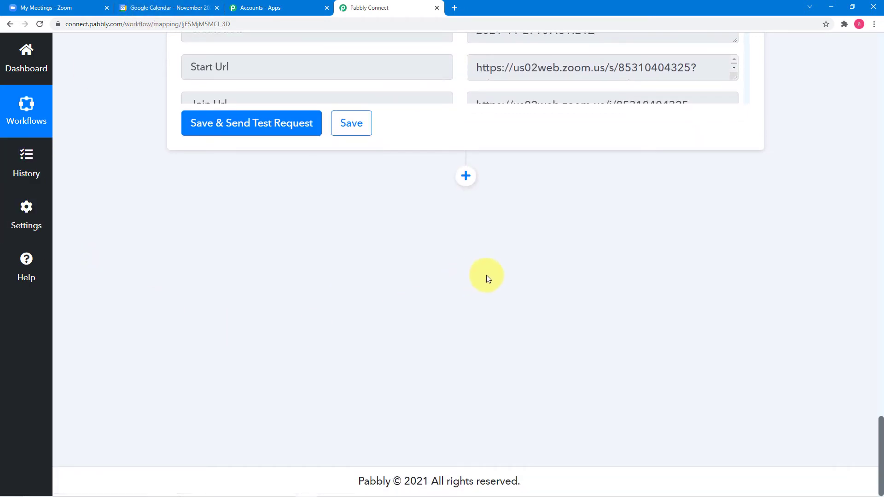
scroll(529, 279, "up", 15)
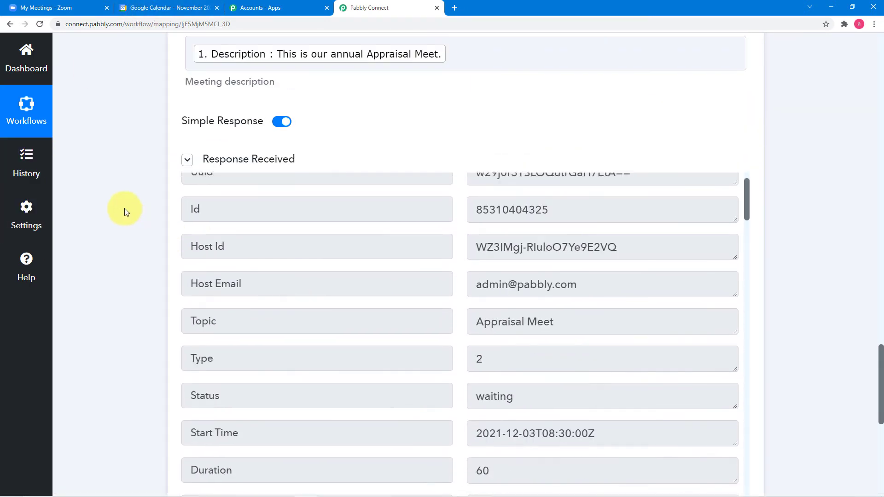
scroll(90, 198, "up", 15)
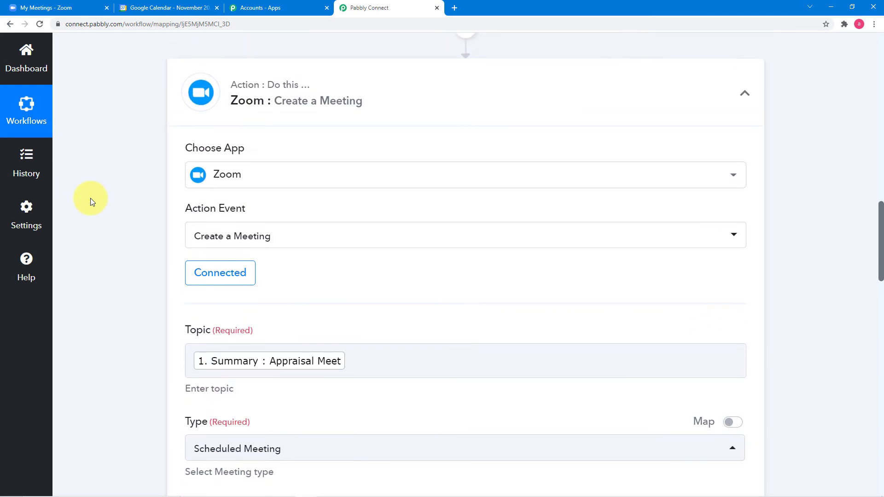
scroll(90, 197, "up", 10)
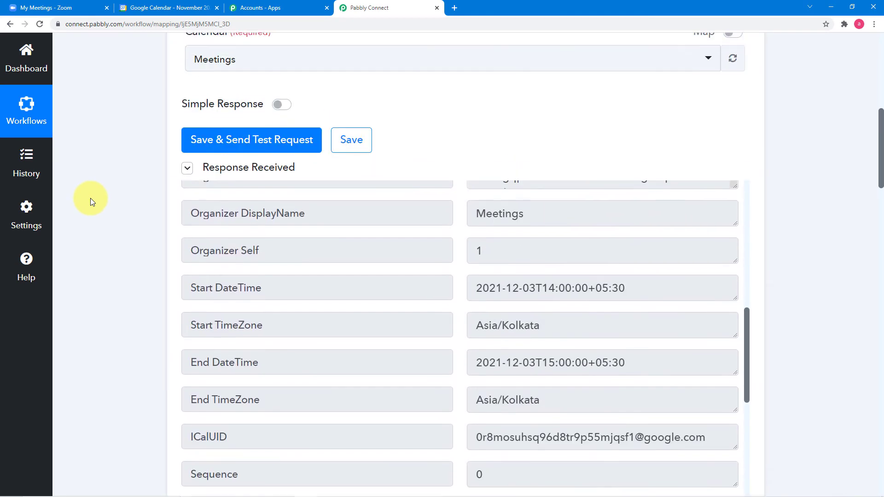
scroll(143, 137, "down", 3)
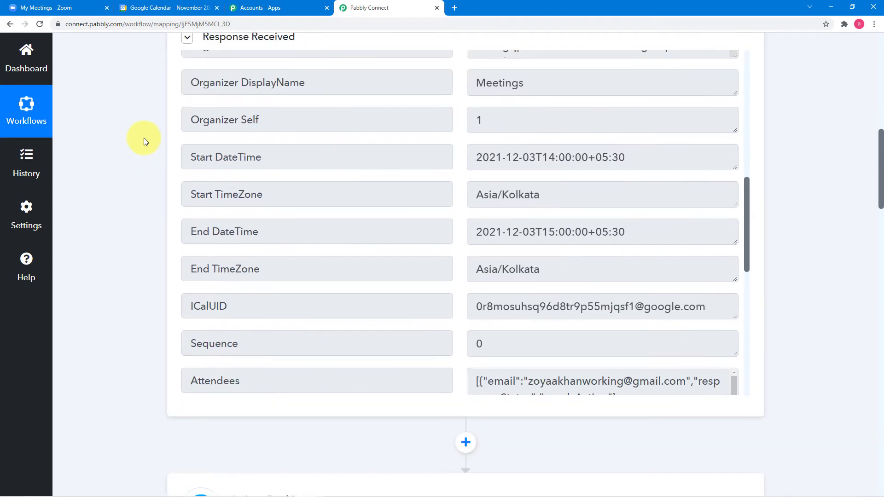
scroll(144, 137, "down", 5)
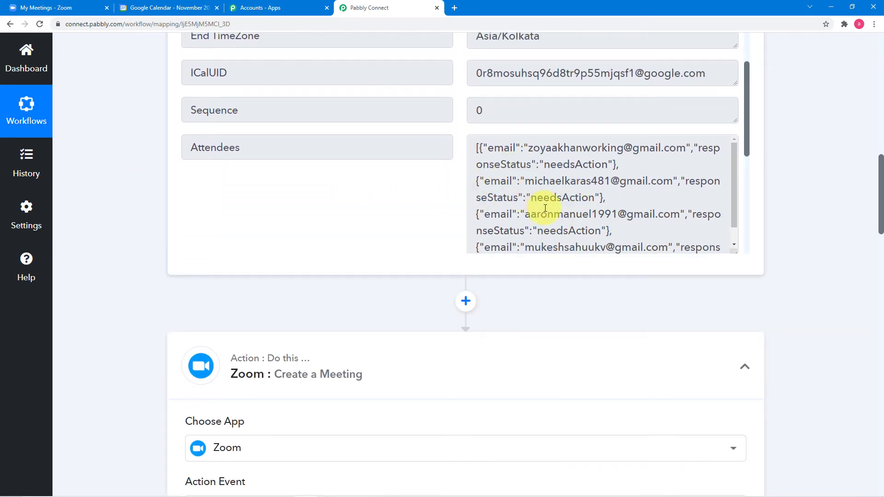
scroll(545, 198, "down", 1)
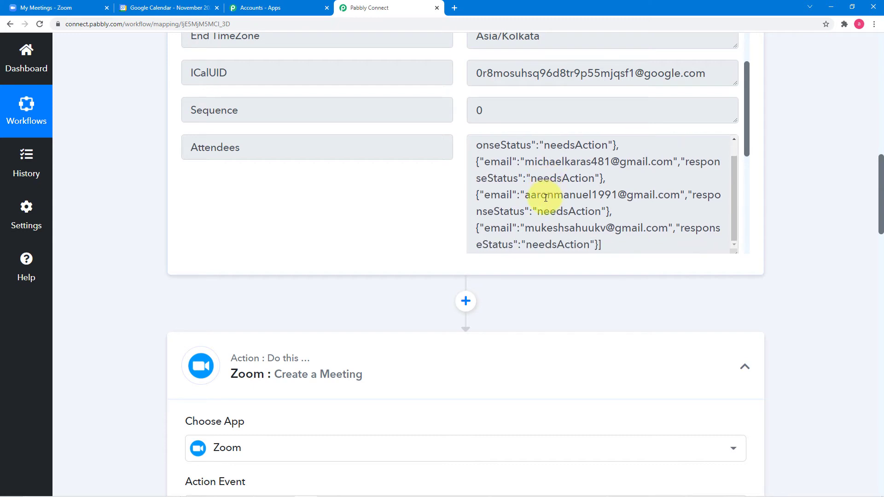
scroll(545, 198, "up", 1)
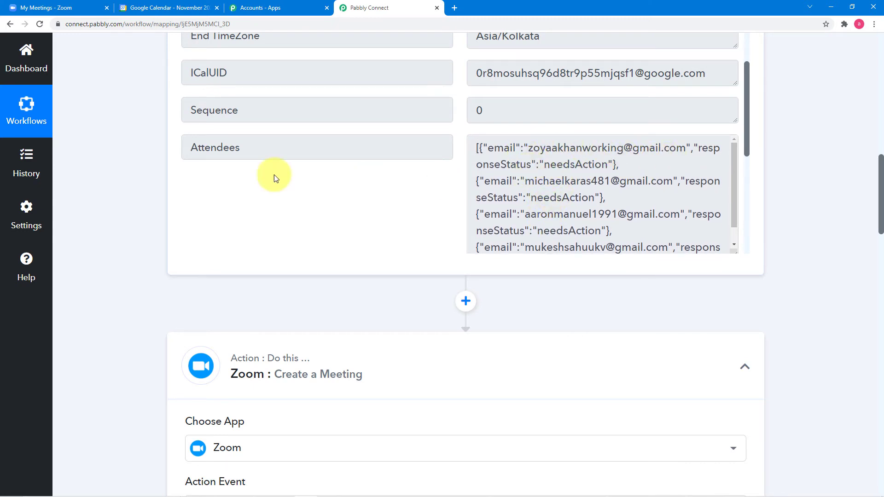
Step: Add an action after the Zoom step and choose Data Transformer by Pabbly as its app
scroll(110, 170, "down", 10)
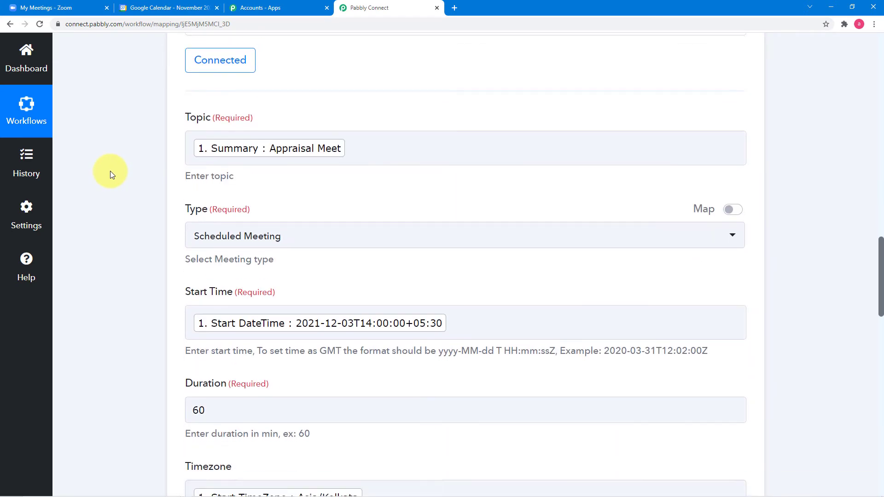
scroll(110, 170, "down", 15)
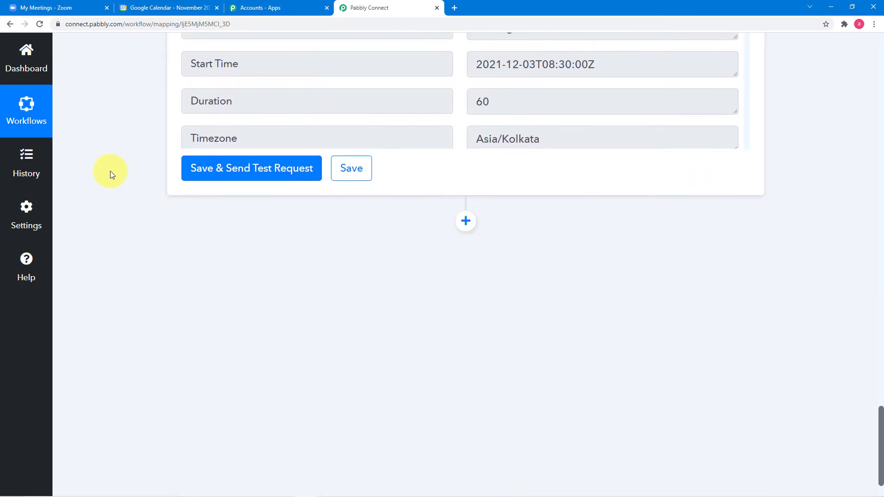
left_click(466, 176)
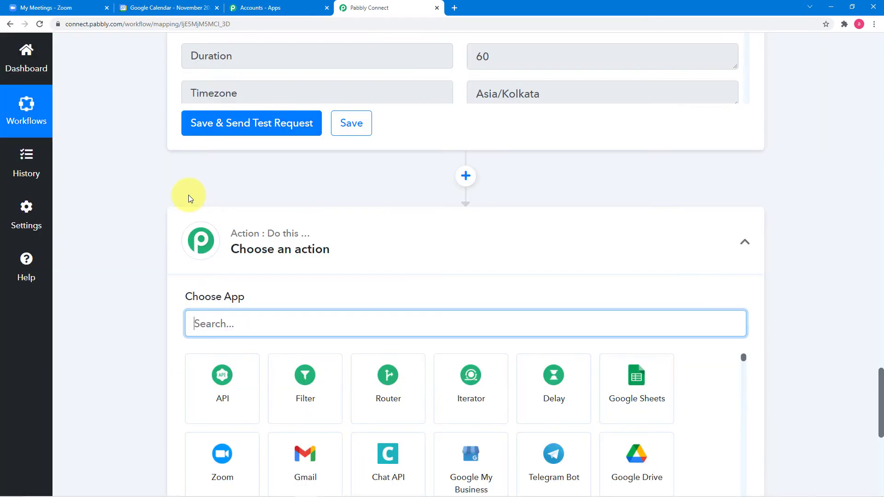
type("da")
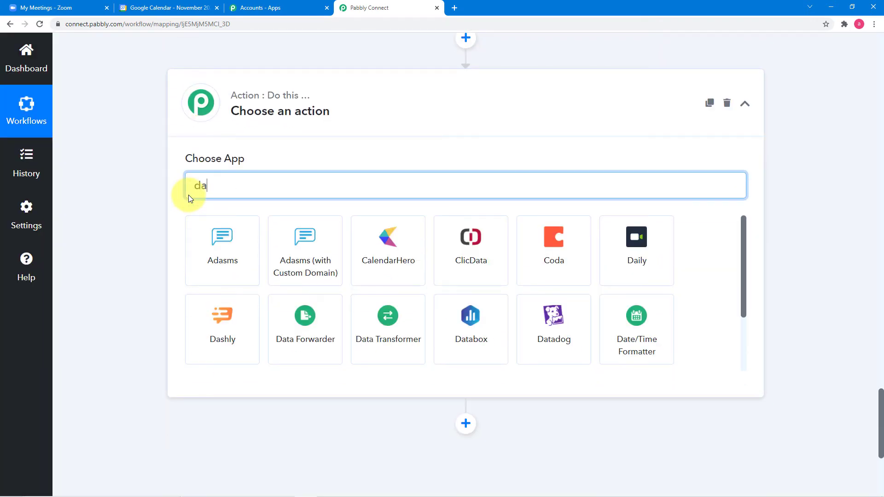
type("ta")
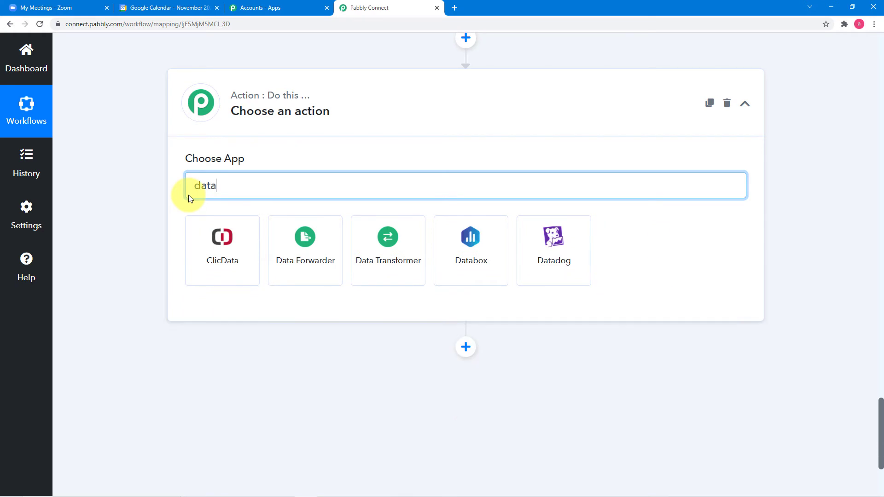
left_click(377, 270)
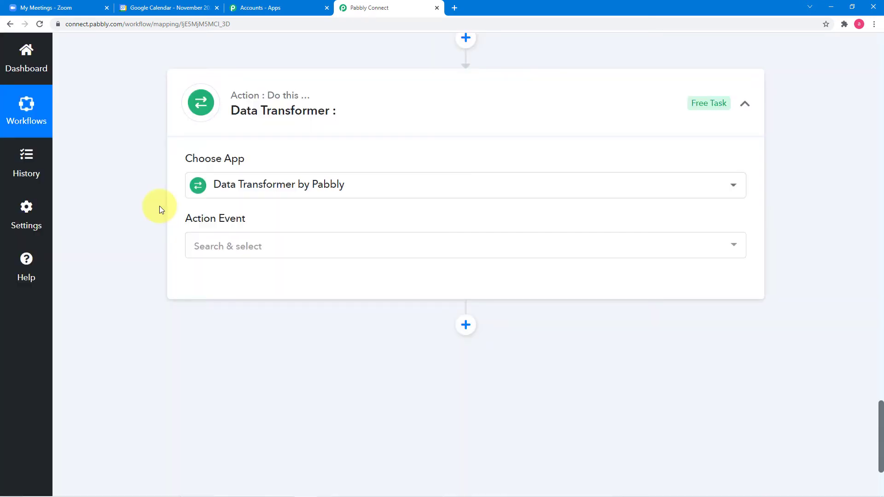
Step: Set the Data Transformer's action event to Line Itemizer and connect it
left_click(237, 252)
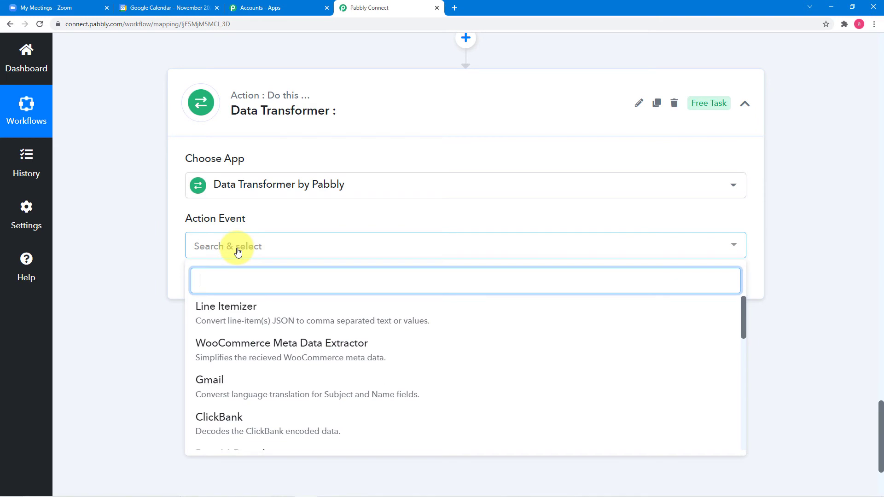
left_click(262, 315)
left_click(208, 288)
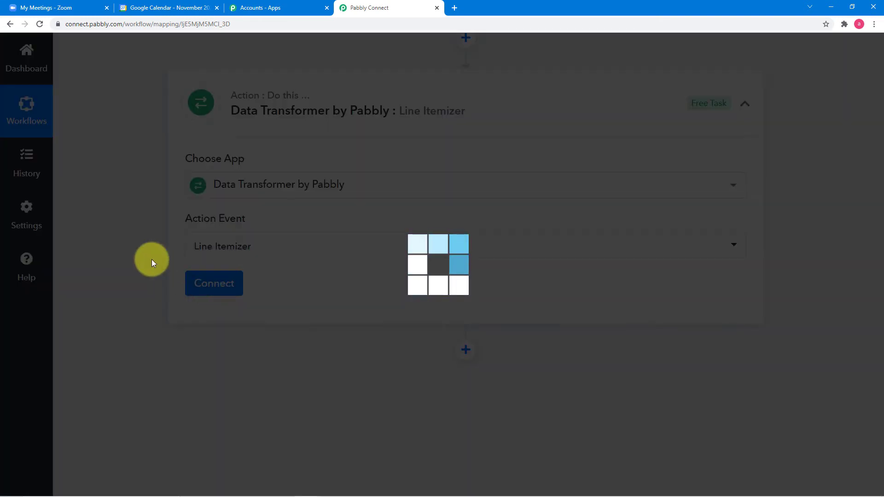
scroll(151, 258, "down", 2)
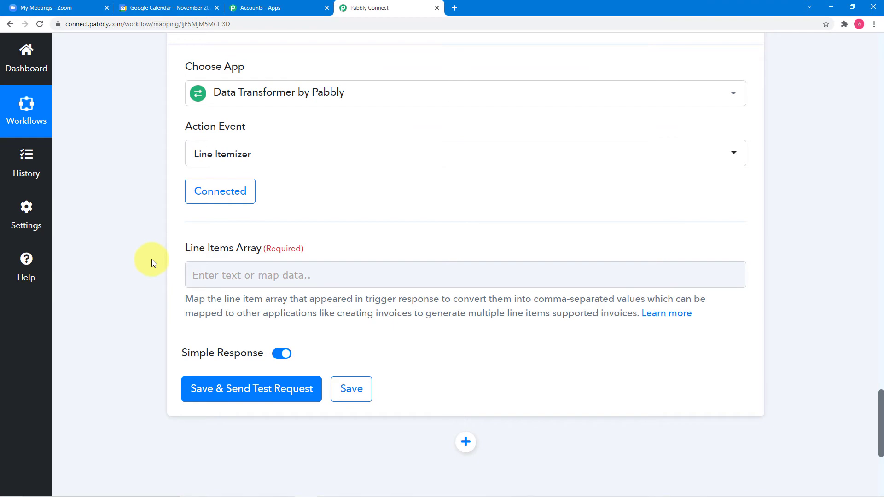
Step: Recheck the Attendees data in the Google Calendar trigger response and map it to the Line Items Array field
scroll(365, 250, "up", 10)
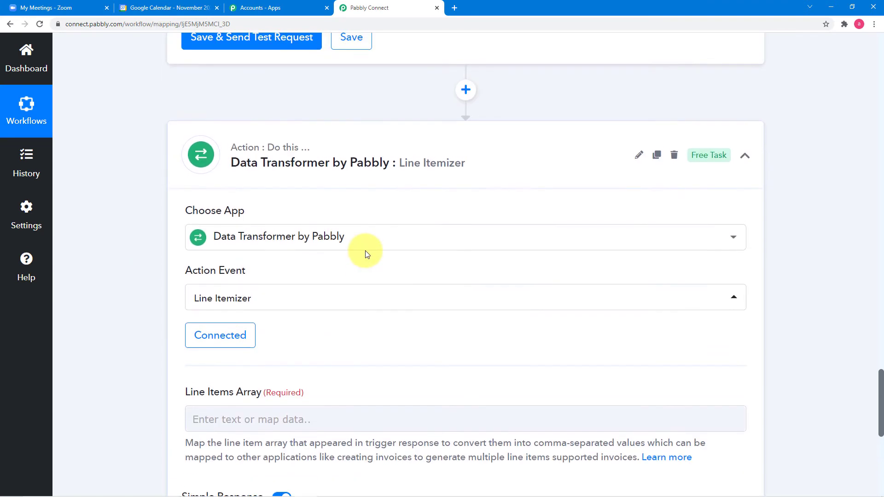
scroll(365, 251, "up", 15)
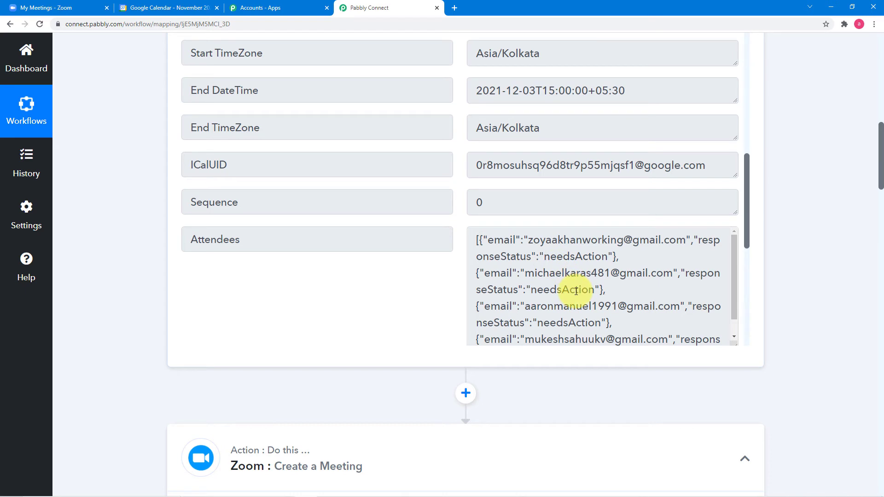
scroll(178, 272, "down", 2)
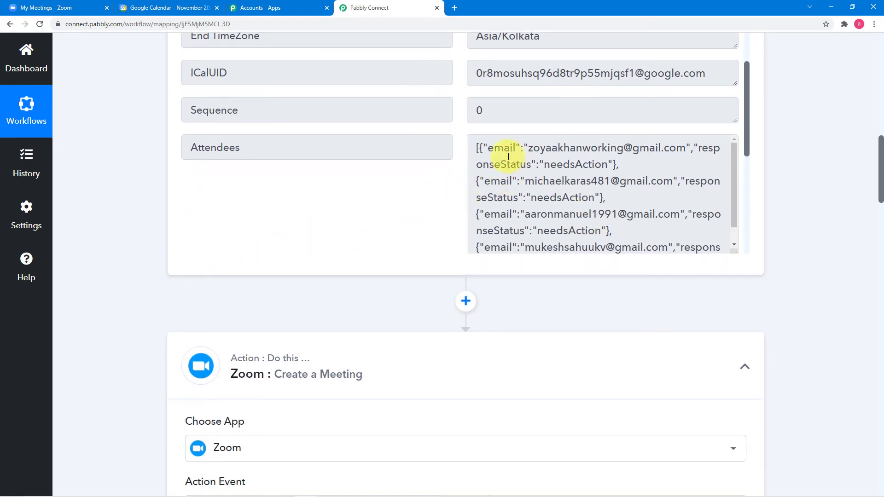
scroll(142, 207, "down", 3)
scroll(98, 233, "down", 20)
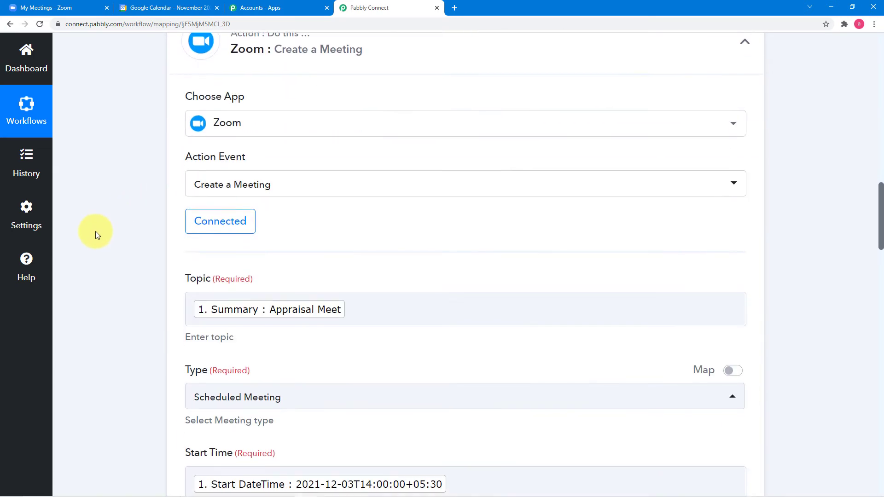
scroll(98, 233, "down", 13)
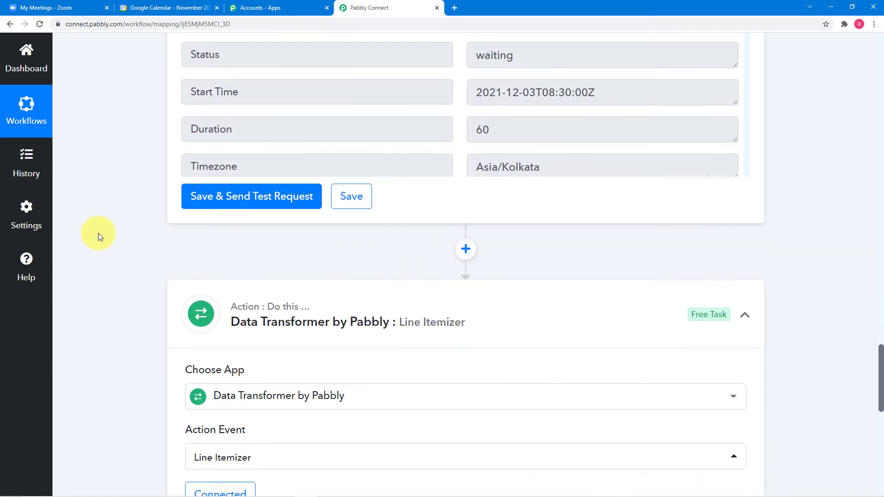
left_click(227, 138)
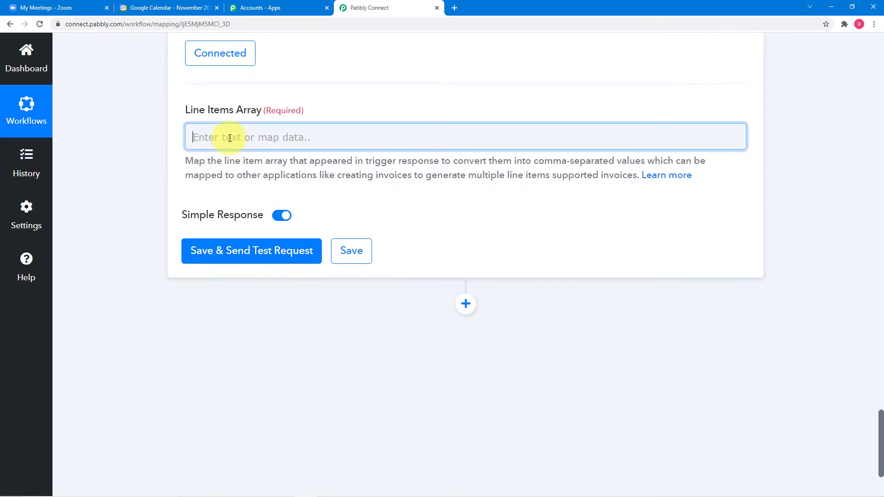
left_click(257, 257)
scroll(292, 357, "down", 6)
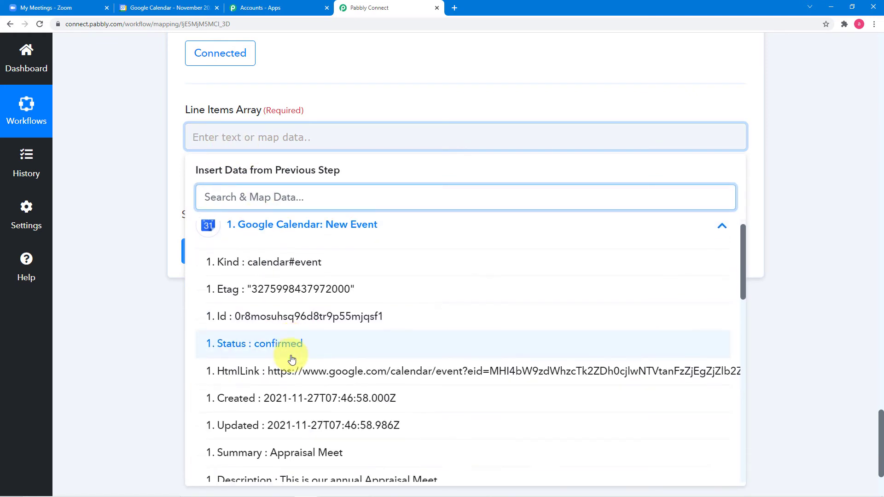
scroll(292, 359, "down", 4)
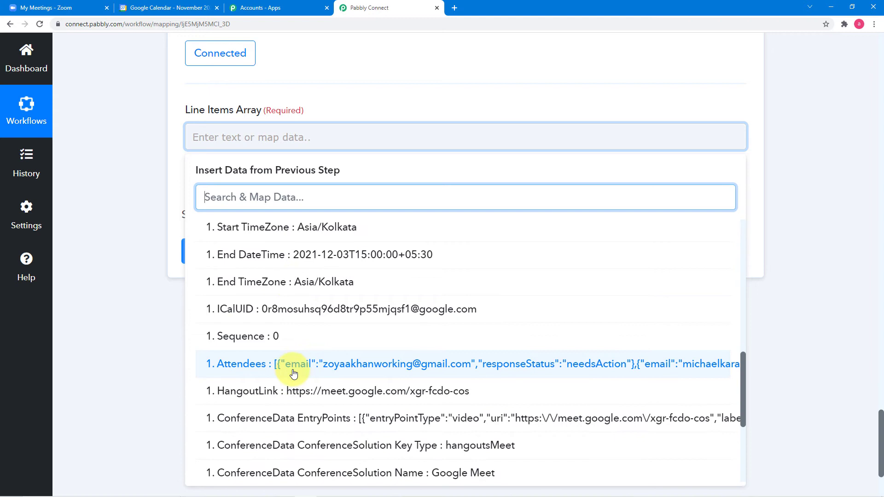
left_click(258, 366)
left_click(155, 260)
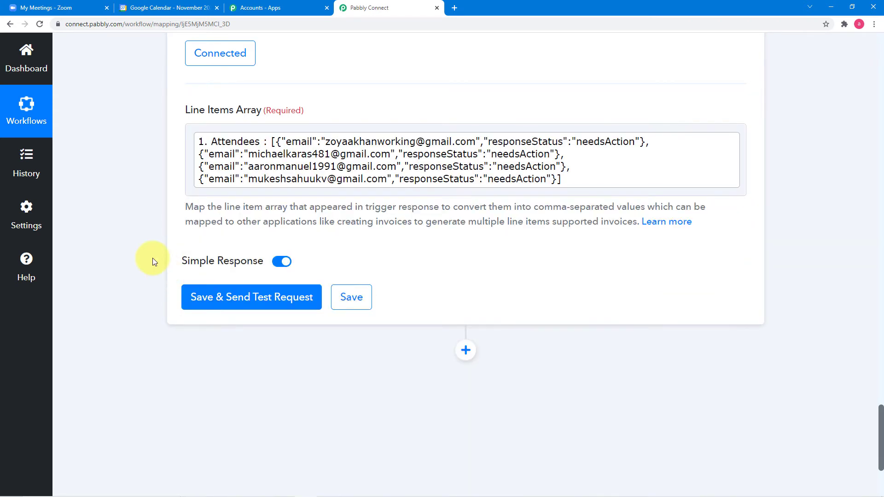
Step: Save the Line Itemizer action, send a test request, and enlarge the Email and ResponseStatus values to read them in full
left_click(217, 297)
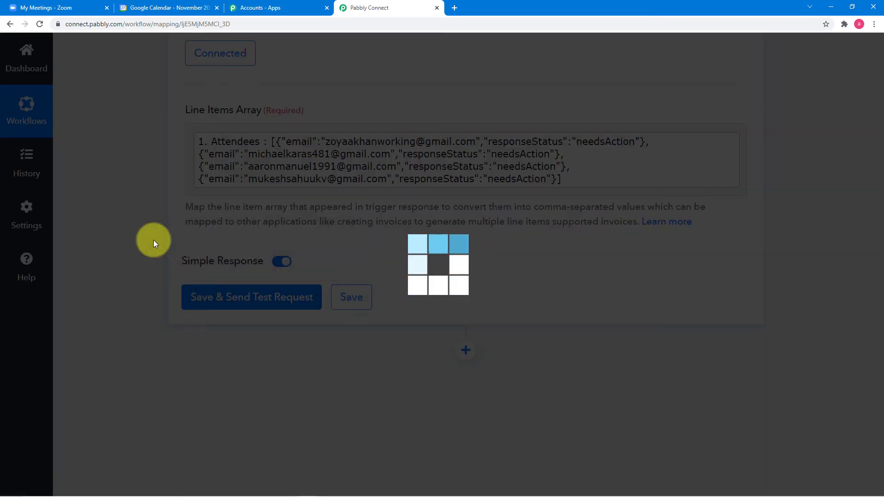
scroll(153, 239, "down", 4)
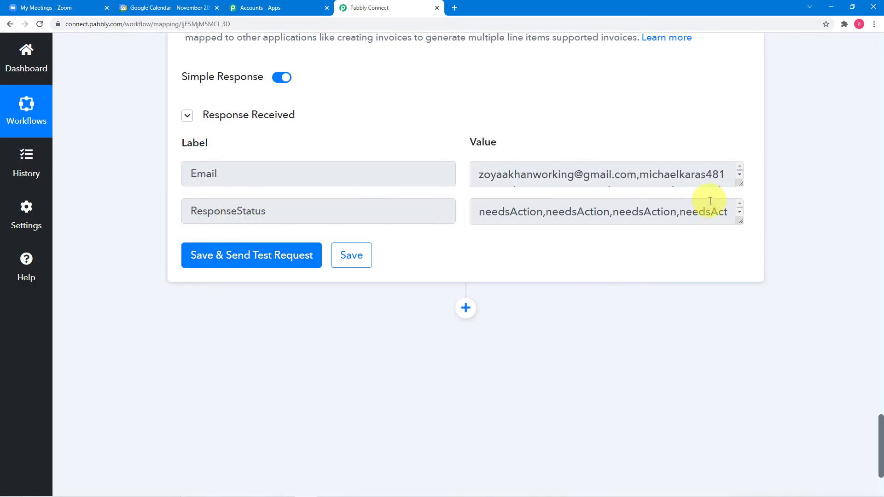
left_click_drag(741, 223, 742, 276)
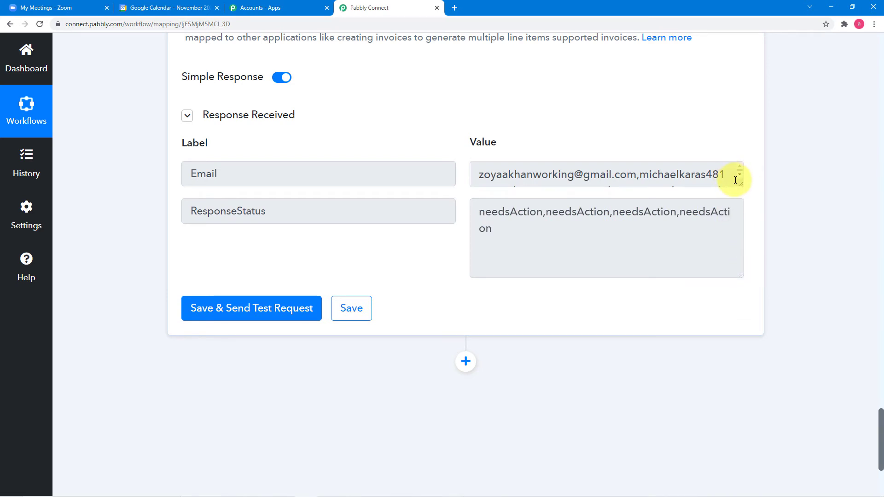
left_click_drag(738, 184, 741, 259)
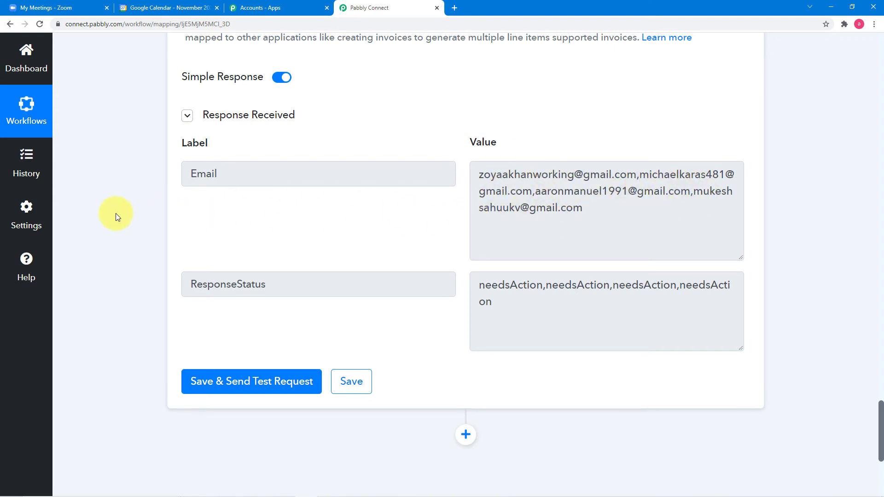
Step: Add another action after the Line Itemizer step and choose Google Calendar as its app
scroll(115, 214, "down", 5)
left_click(464, 179)
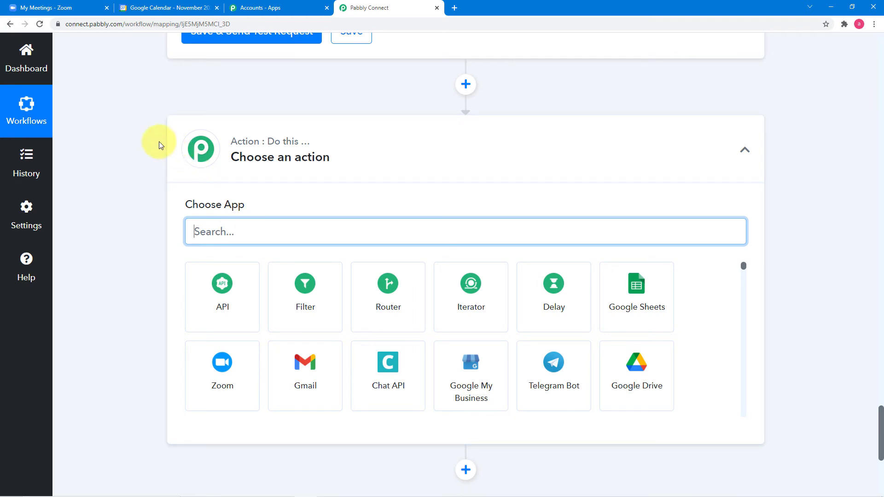
scroll(160, 143, "down", 1)
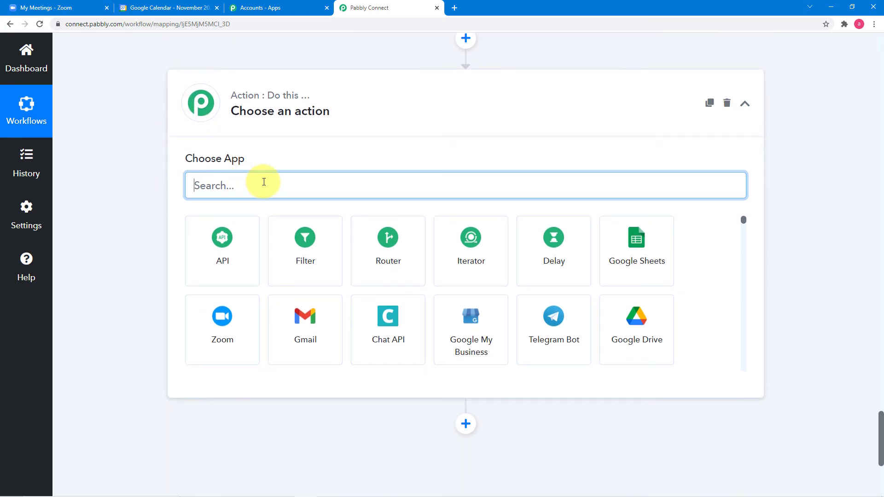
type("goog")
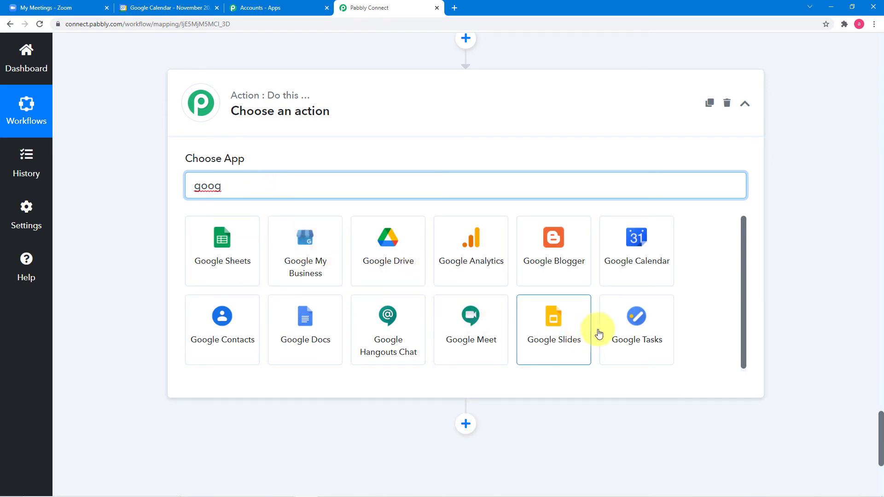
left_click(640, 274)
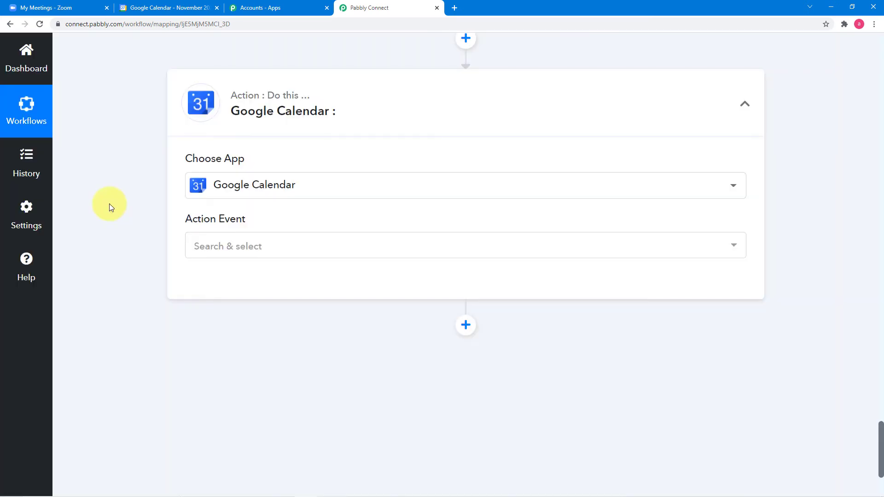
Step: Set the action event to Update an Event and connect it using the existing Google Calendar #34 connection
scroll(109, 203, "down", 2)
left_click(226, 153)
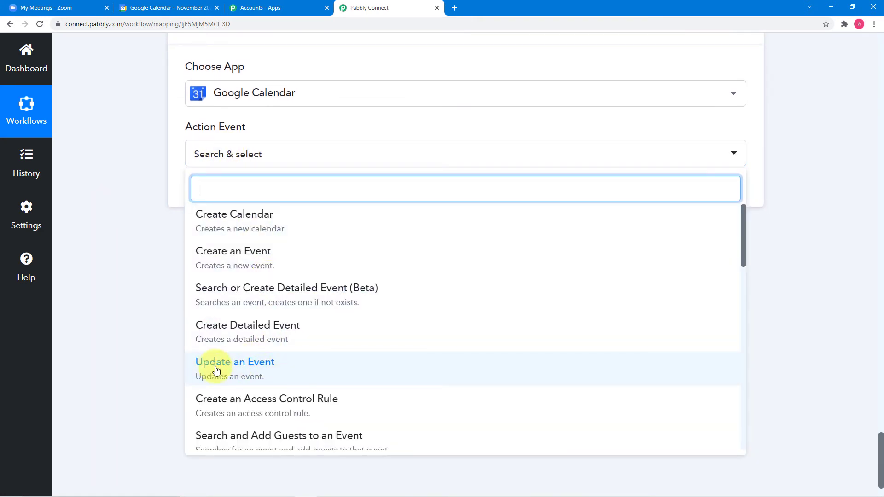
left_click(272, 366)
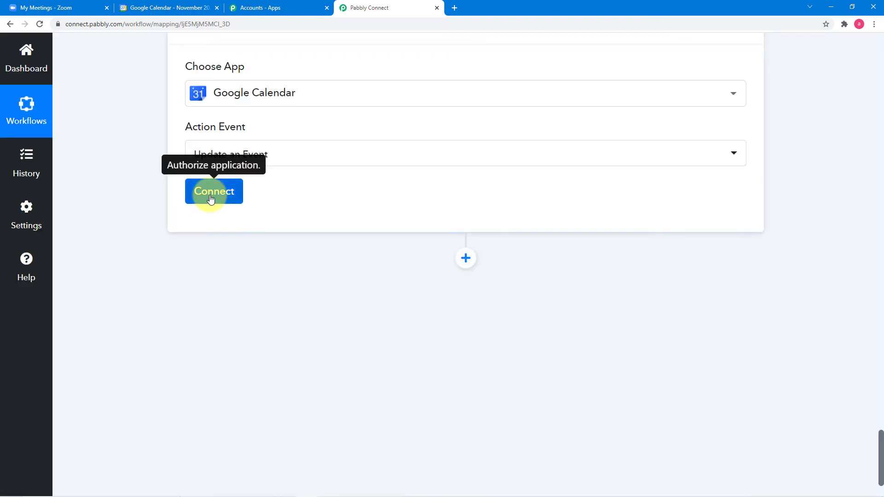
left_click(212, 193)
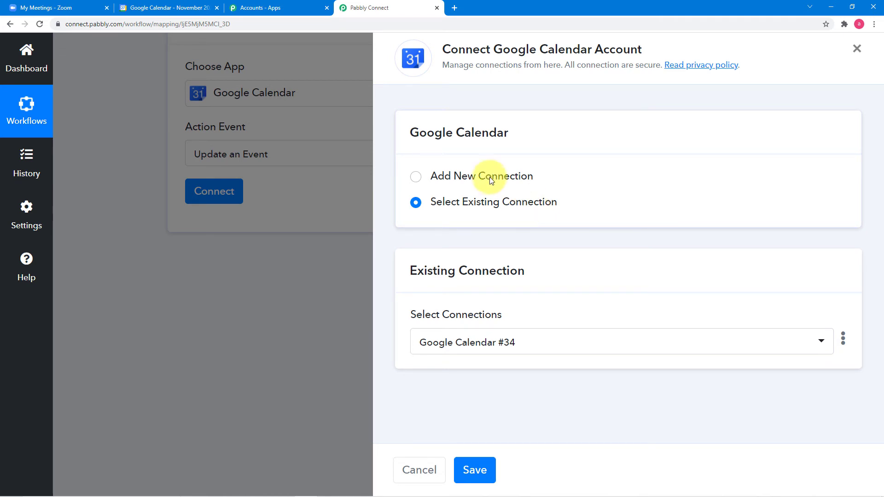
left_click(478, 470)
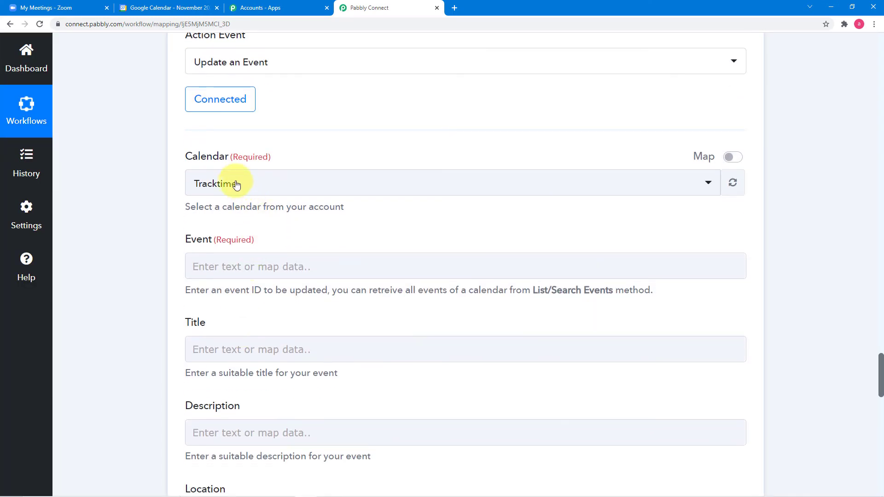
Step: Select the Meetings calendar for the Update an Event action
left_click(328, 193)
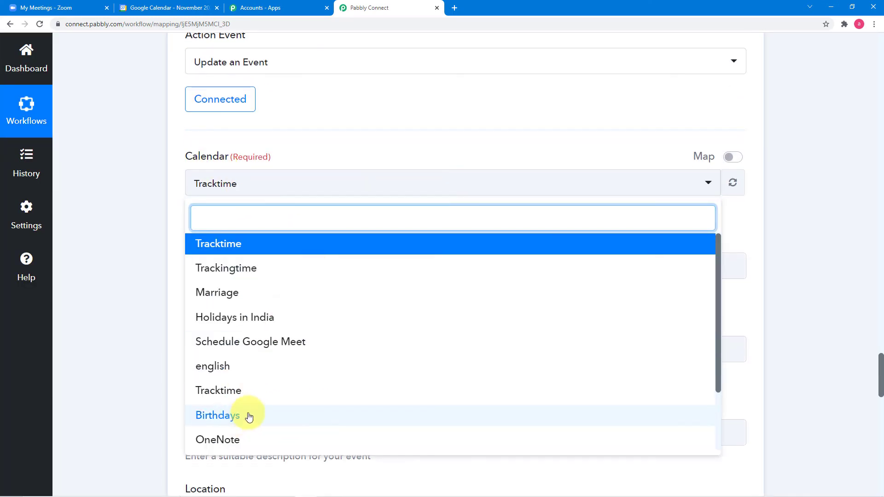
scroll(252, 370, "down", 4)
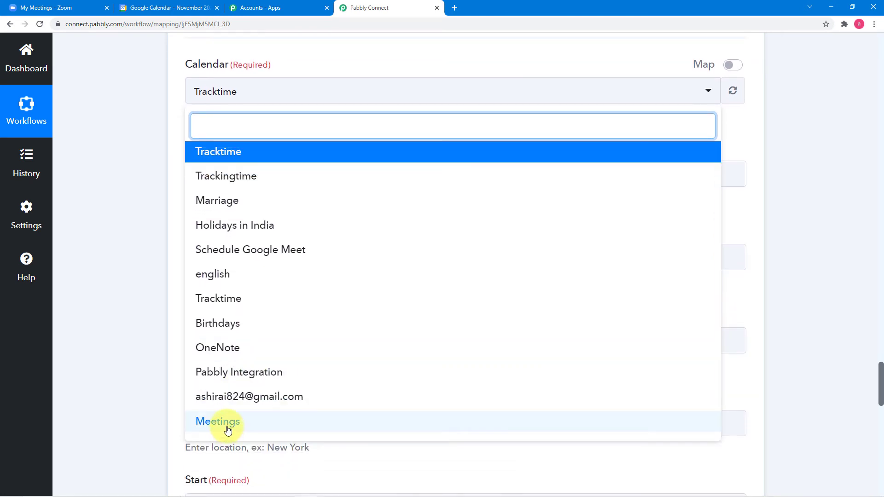
left_click(229, 422)
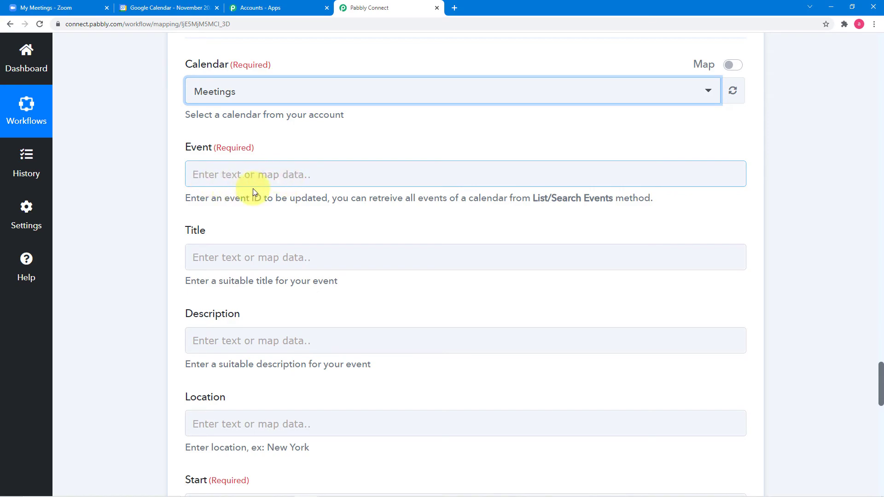
Step: Examine the New Event trigger's response for the Id value that identifies the calendar event
scroll(169, 188, "up", 10)
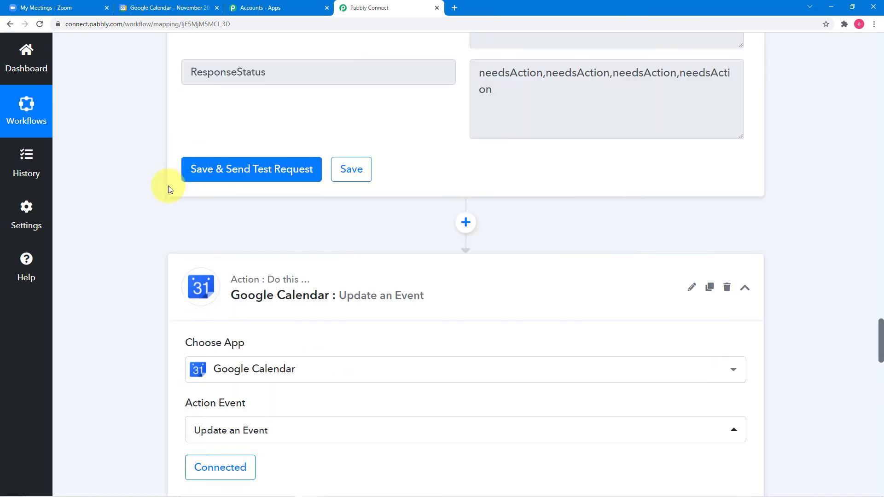
scroll(169, 189, "up", 20)
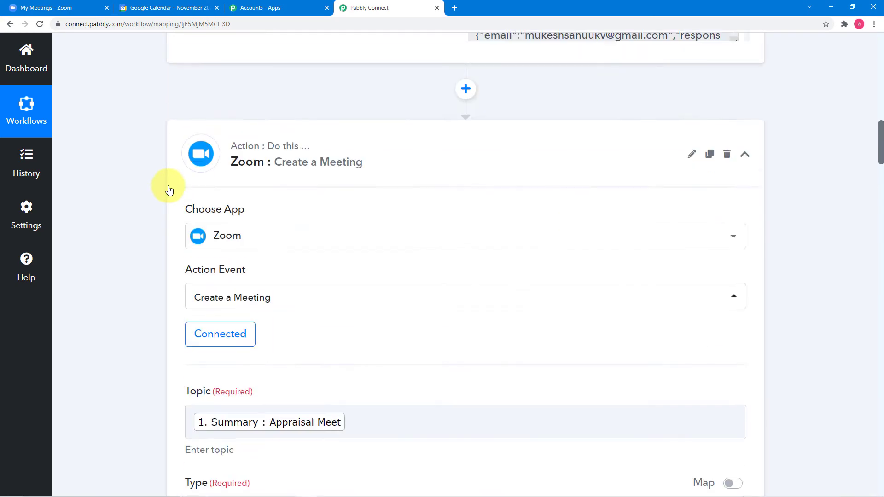
scroll(168, 189, "up", 13)
scroll(241, 312, "up", 1)
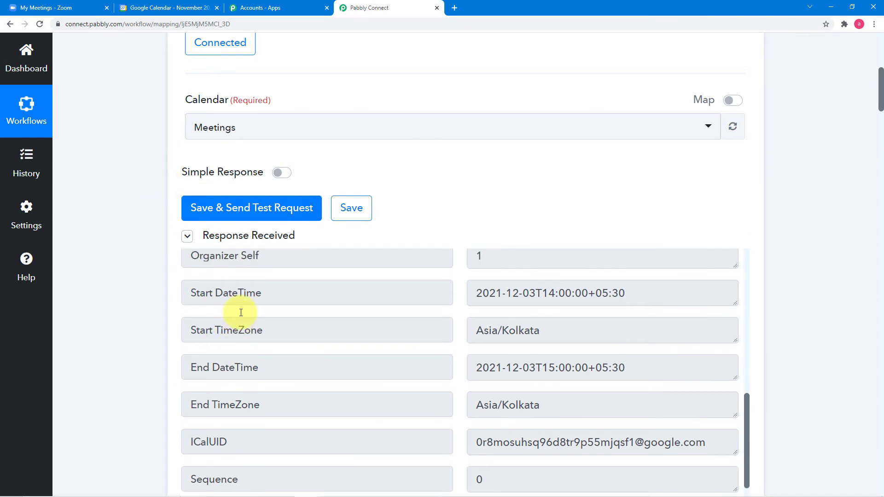
scroll(240, 312, "up", 10)
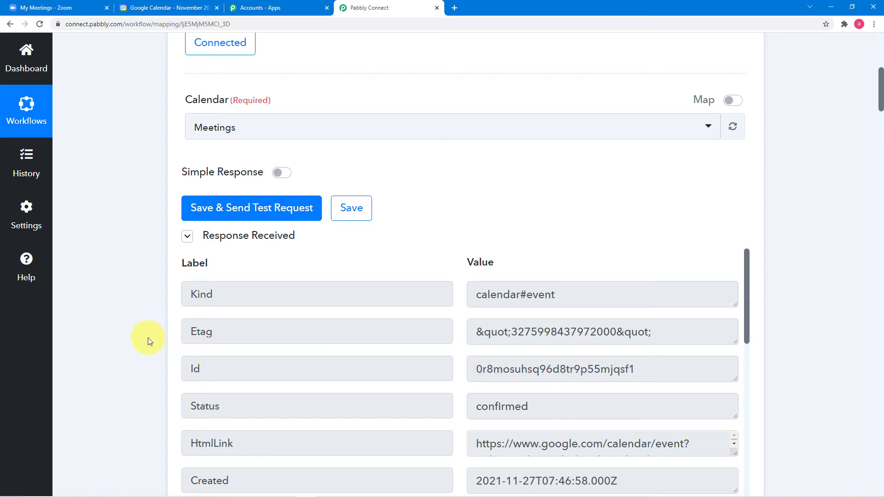
scroll(138, 336, "down", 20)
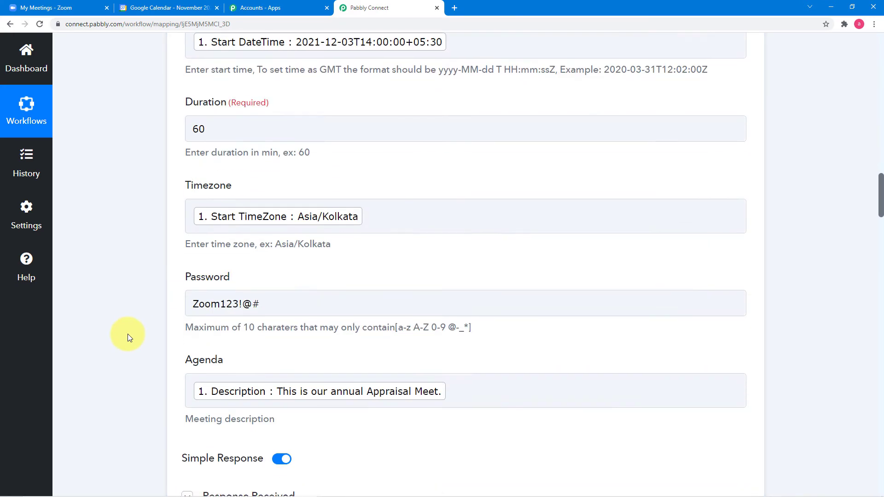
scroll(128, 334, "down", 20)
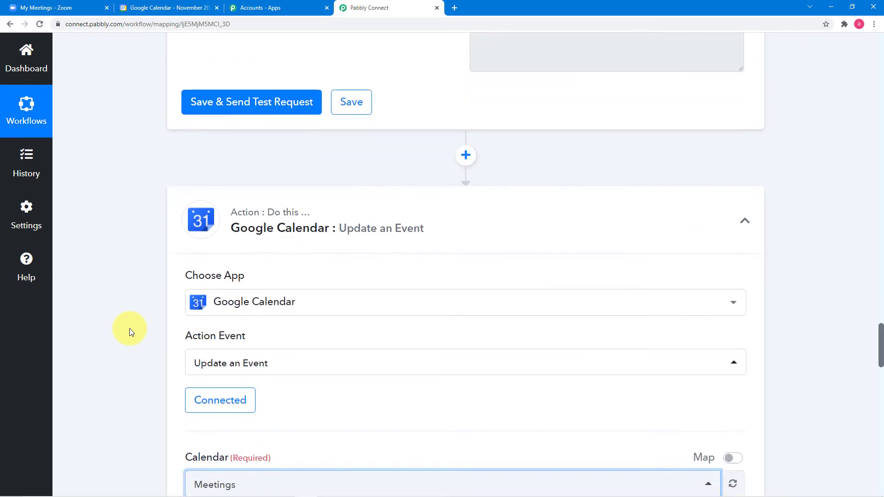
scroll(129, 328, "down", 6)
scroll(129, 328, "up", 3)
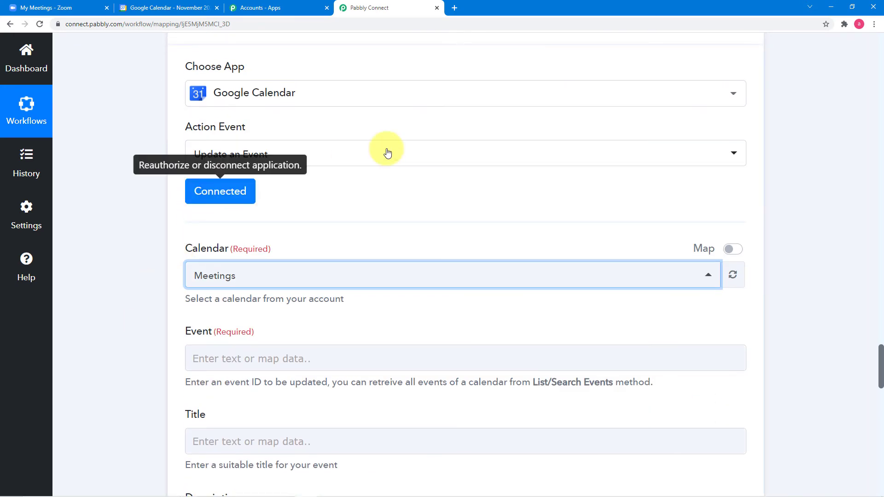
scroll(258, 288, "down", 1)
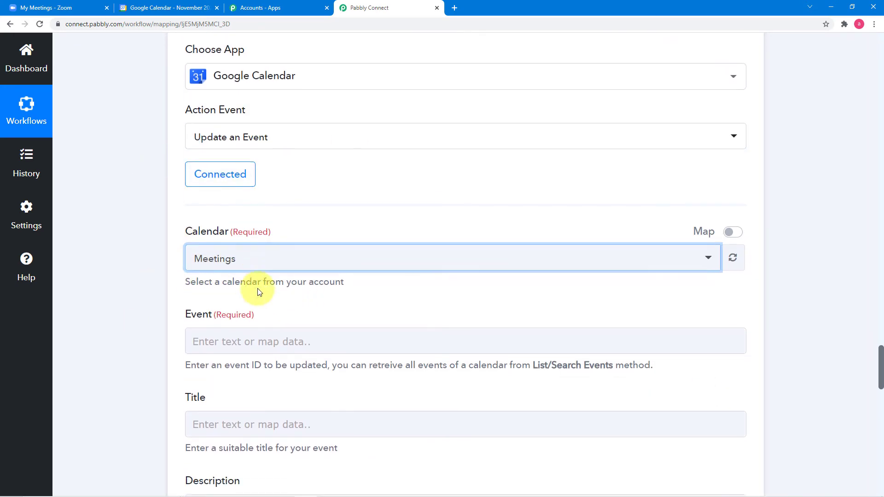
Step: Map the Event field of the Update an Event action to the Id from the Google Calendar New Event step
left_click(257, 263)
scroll(258, 267, "down", 2)
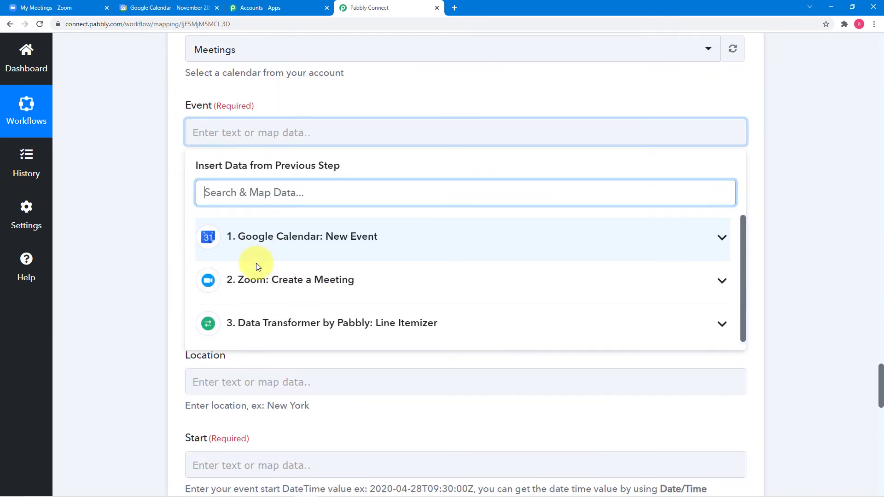
left_click(276, 245)
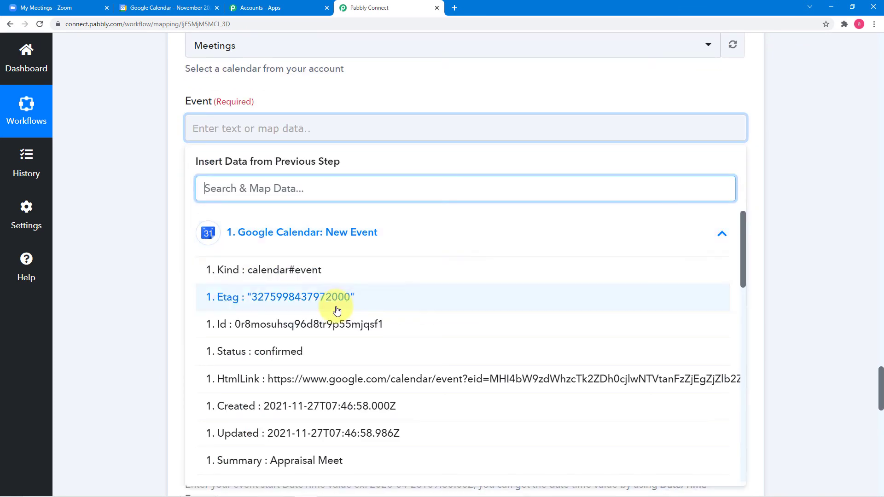
left_click(248, 328)
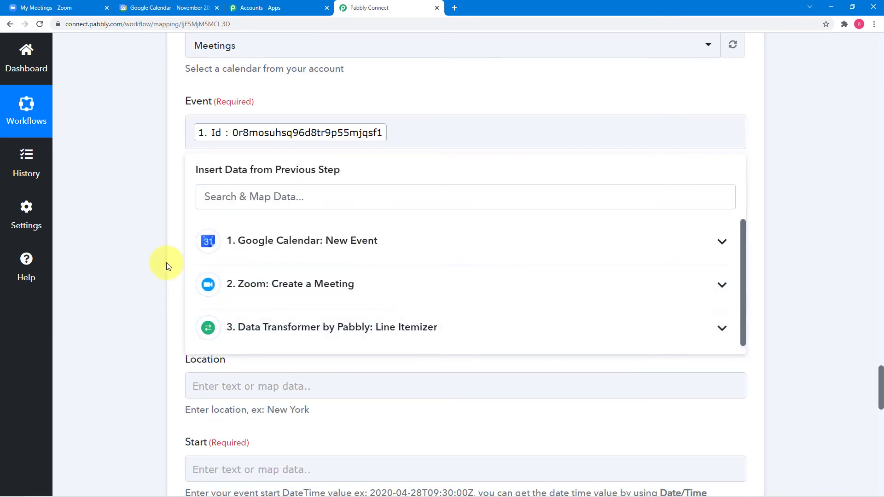
left_click(167, 263)
Step: Map the Title field to the Summary value, Appraisal Meet, from the Google Calendar New Event step
scroll(167, 265, "down", 1)
left_click(332, 173)
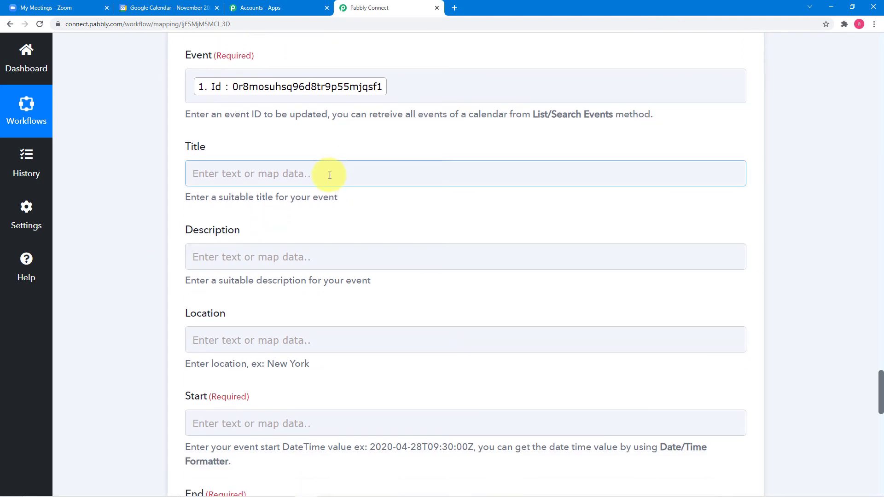
left_click(338, 276)
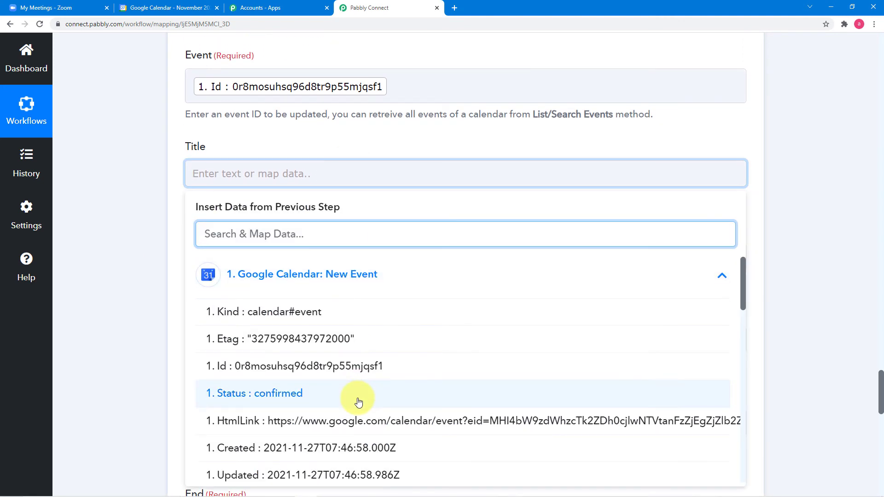
scroll(358, 403, "down", 4)
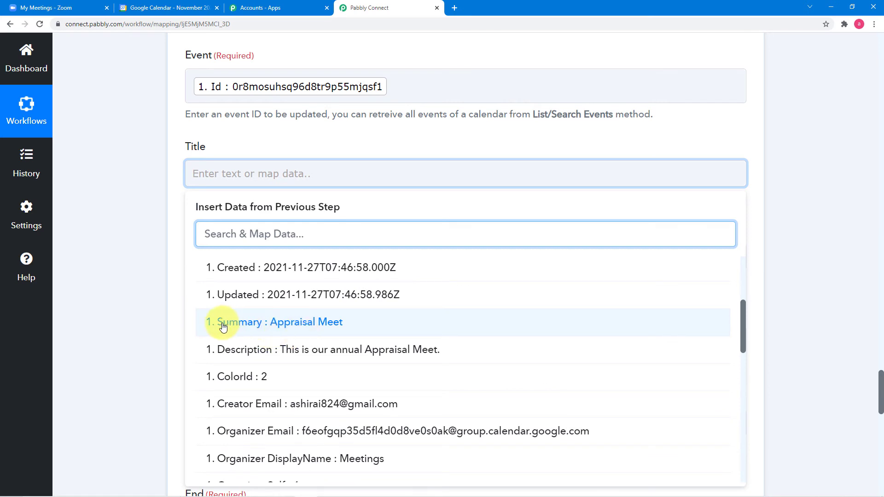
left_click(296, 332)
left_click(160, 263)
Step: Map the Description field to the New Event step's Description value, "This is our annual Appraisal Meet."
scroll(160, 263, "down", 2)
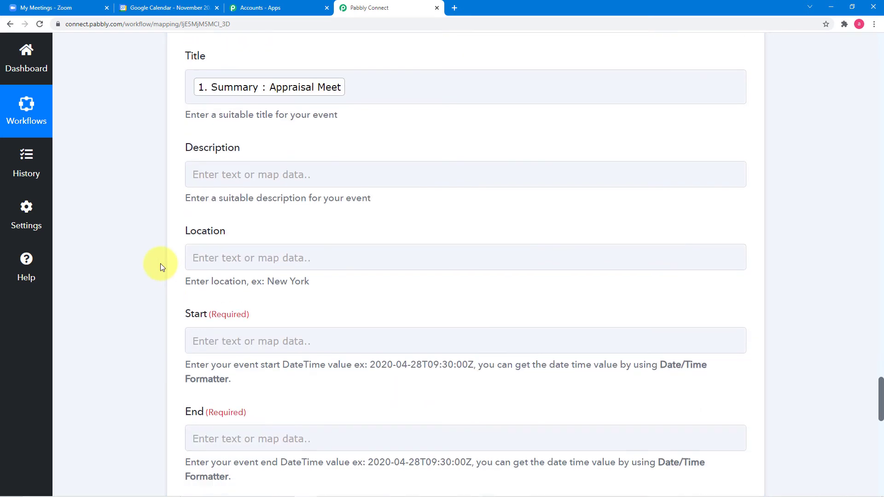
left_click(286, 173)
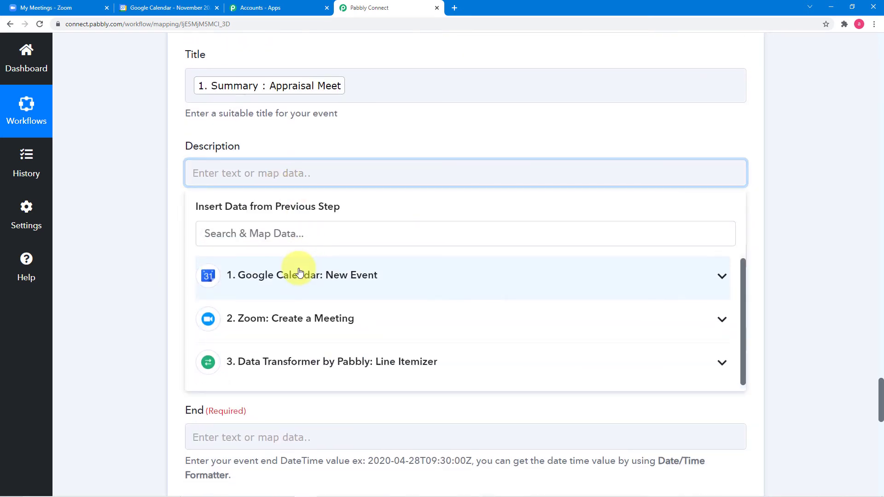
left_click(271, 136)
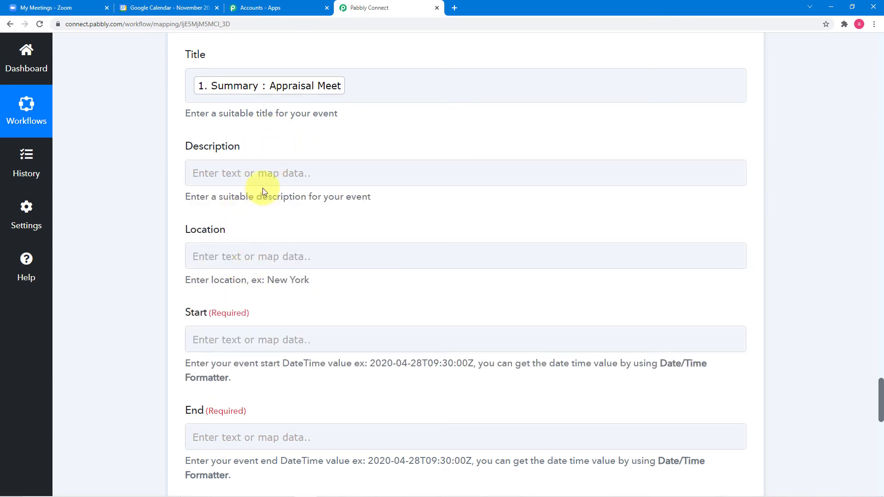
left_click(272, 173)
left_click(296, 276)
scroll(325, 375, "down", 2)
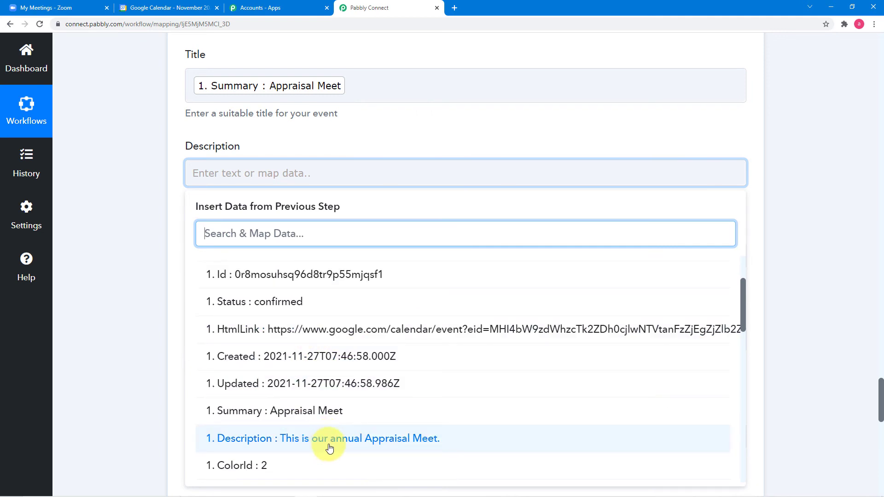
left_click(329, 438)
left_click(165, 288)
Step: Map the Start field to the New Event step's Start DateTime, 2021-12-03T14:00:00+05:30
scroll(165, 288, "down", 2)
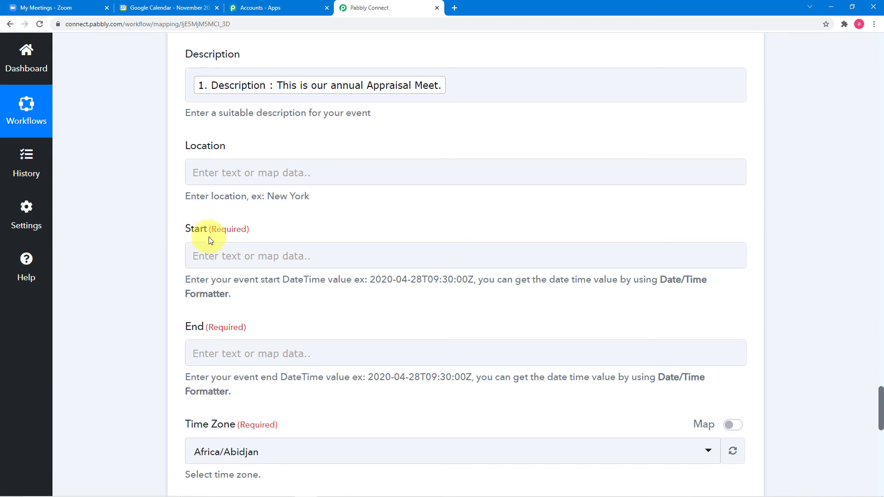
scroll(228, 259, "down", 1)
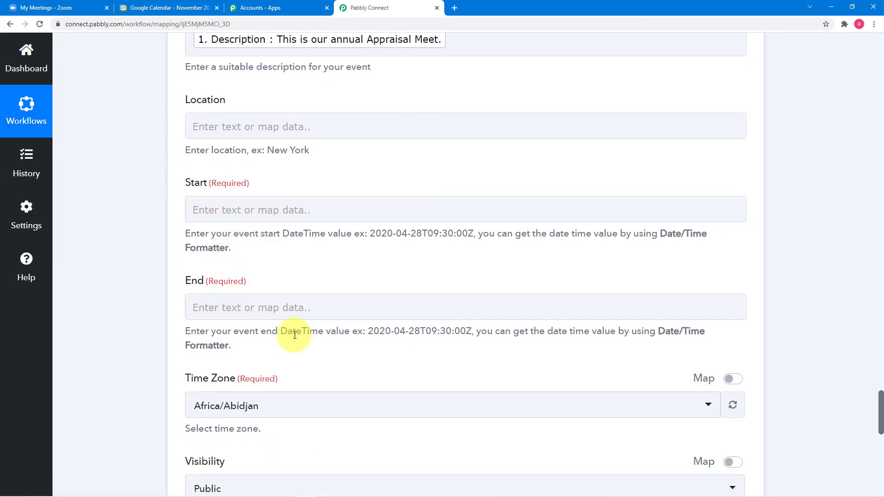
left_click(370, 212)
scroll(375, 260, "down", 2)
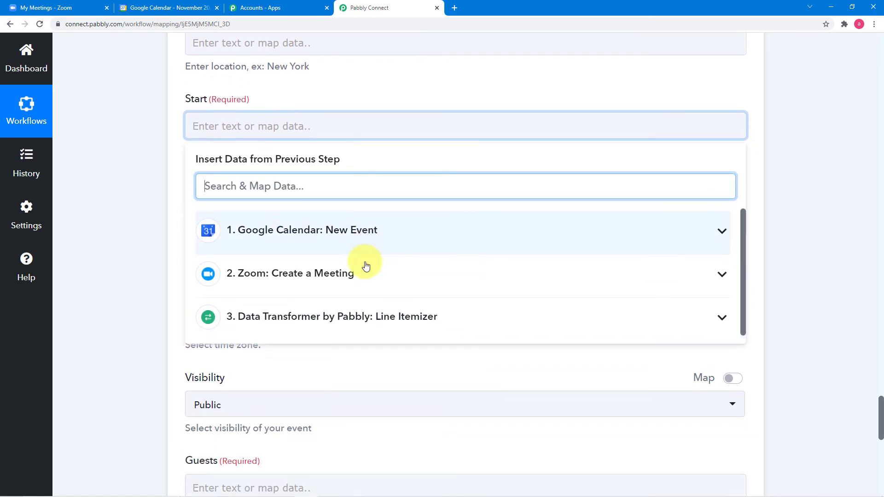
left_click(307, 225)
scroll(350, 313, "down", 4)
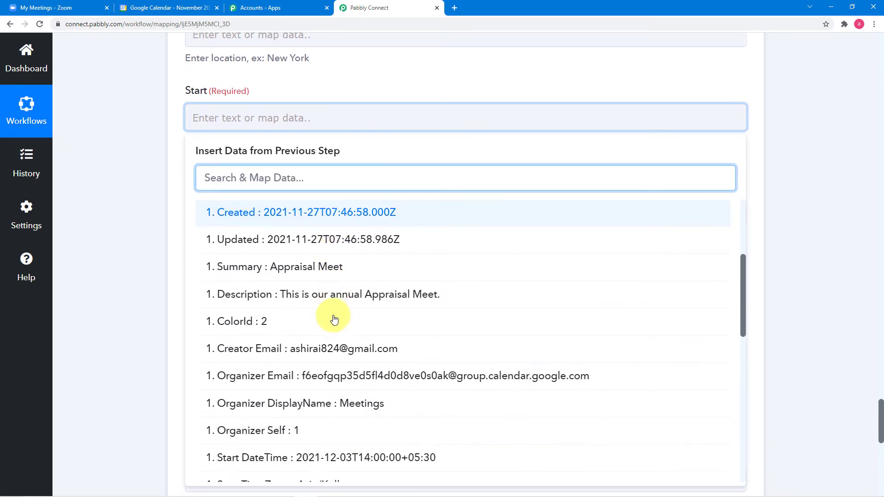
scroll(331, 319, "down", 2)
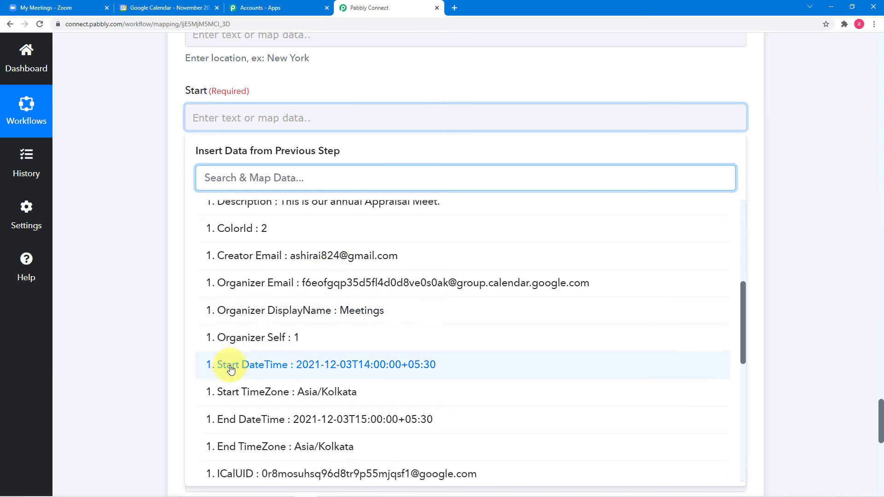
left_click(331, 364)
left_click(128, 186)
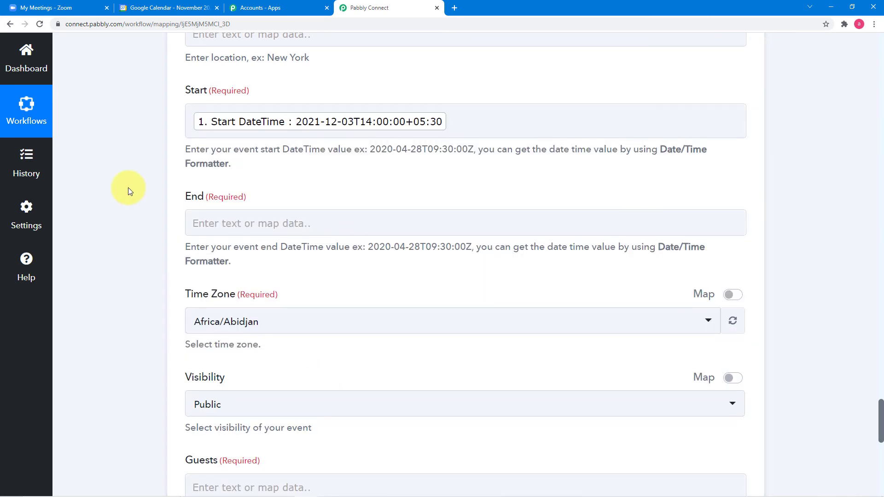
Step: Map the End field to the New Event step's End DateTime, 2021-12-03T15:00:00+05:30
scroll(128, 187, "down", 2)
left_click(240, 137)
scroll(242, 142, "down", 2)
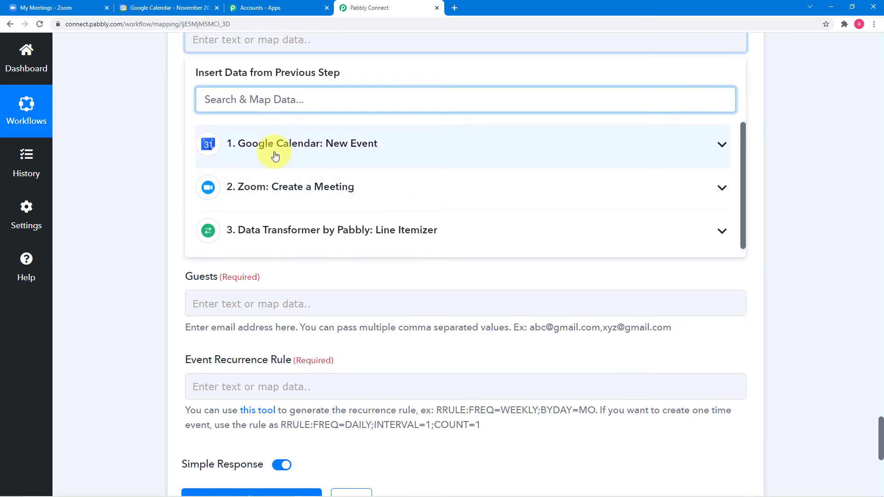
left_click(247, 142)
scroll(314, 273, "down", 6)
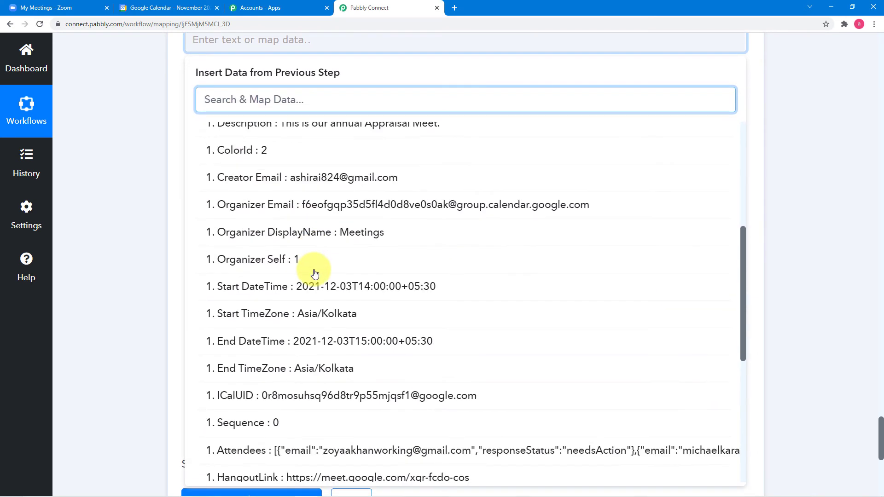
left_click(318, 351)
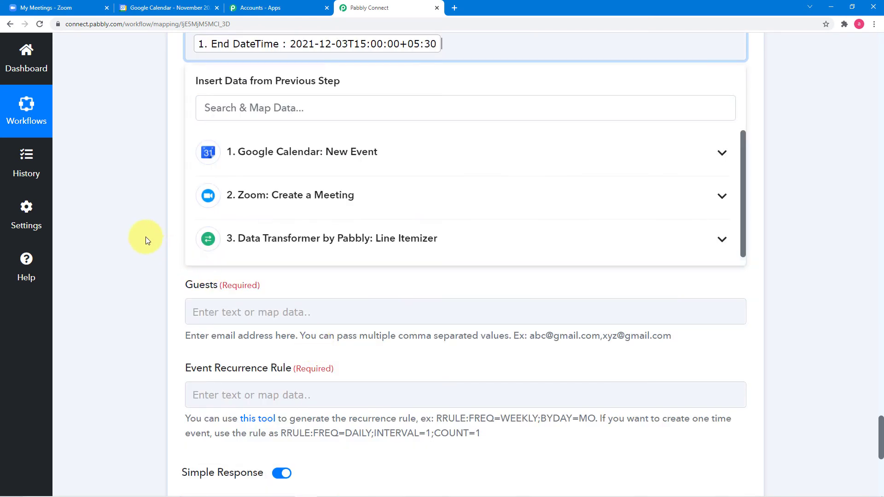
left_click(145, 237)
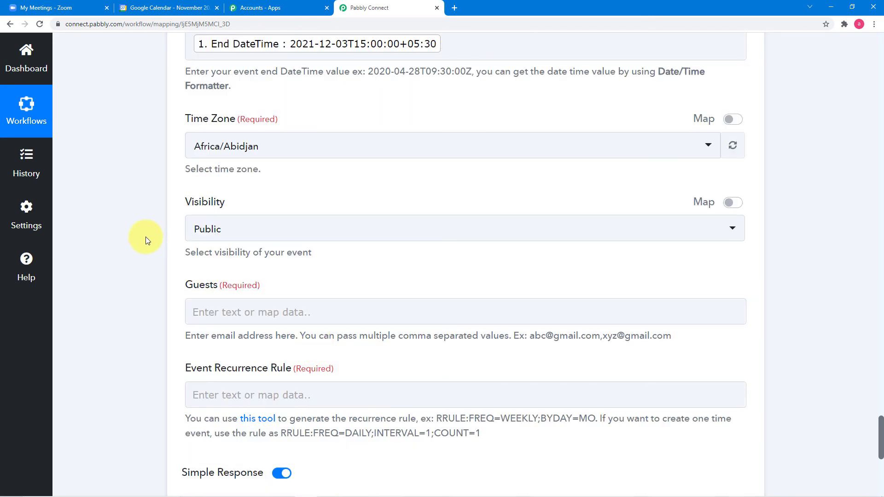
Step: Set the Time Zone of the Update an Event action to Asia/Kolkata
left_click(276, 145)
type("as")
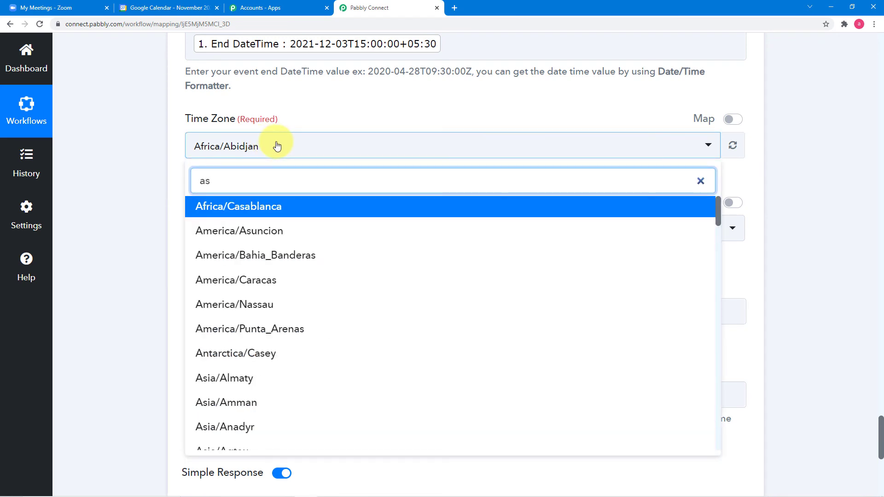
type("ia/")
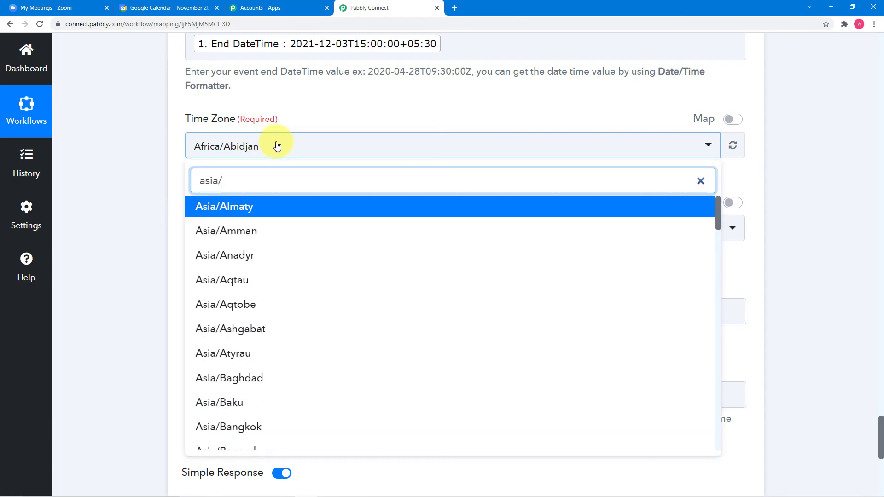
type("ko")
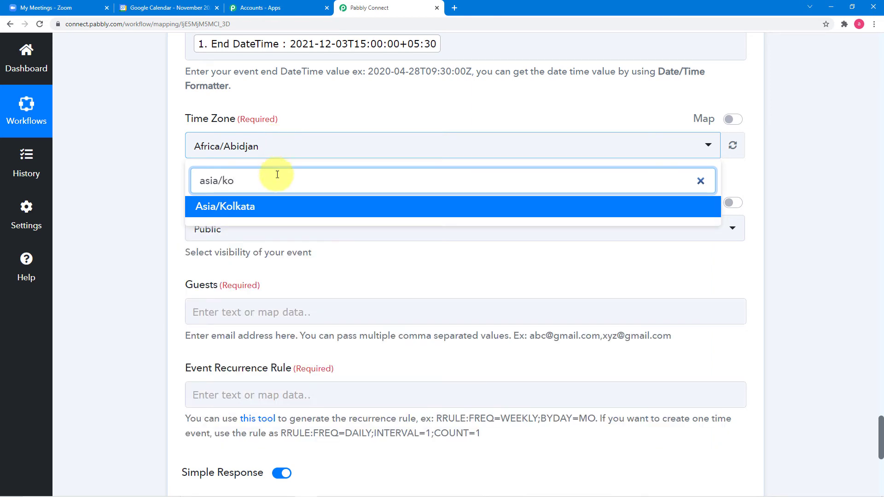
left_click(264, 215)
Step: Set the event's Visibility to Private
scroll(147, 184, "down", 2)
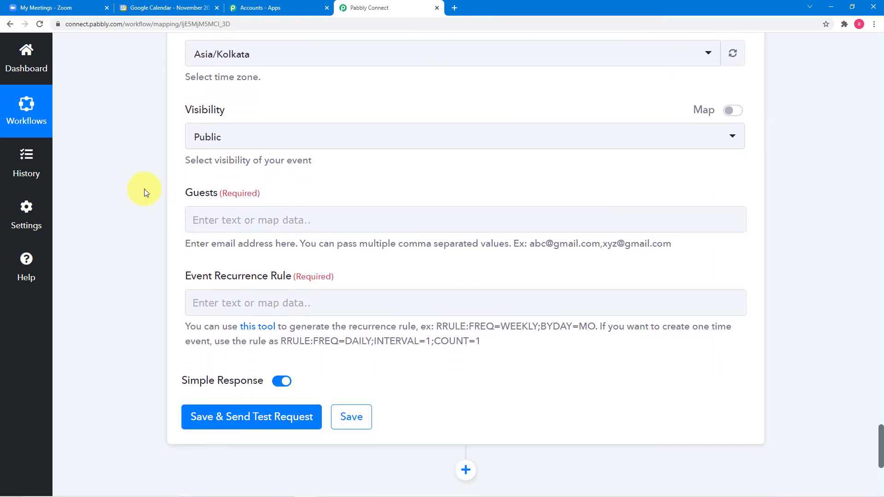
left_click(276, 147)
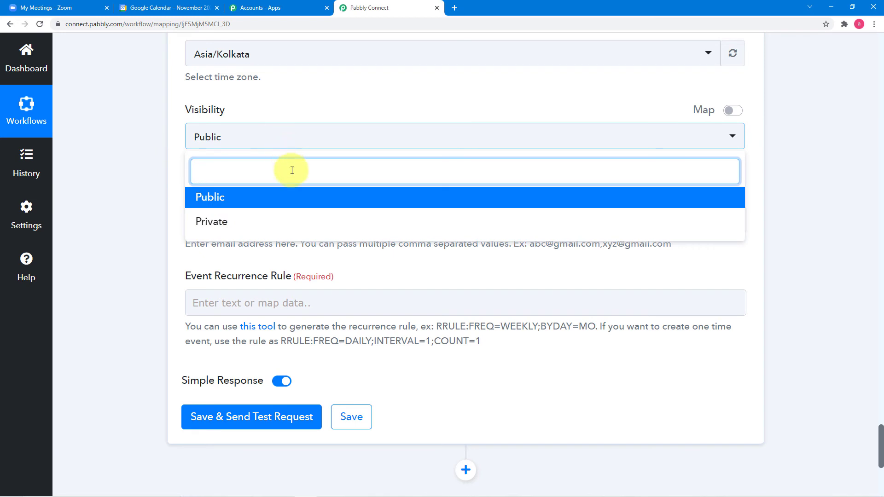
left_click(212, 221)
Step: Review the email values extracted by the Line Itemizer step against its attendees array
scroll(156, 175, "down", 2)
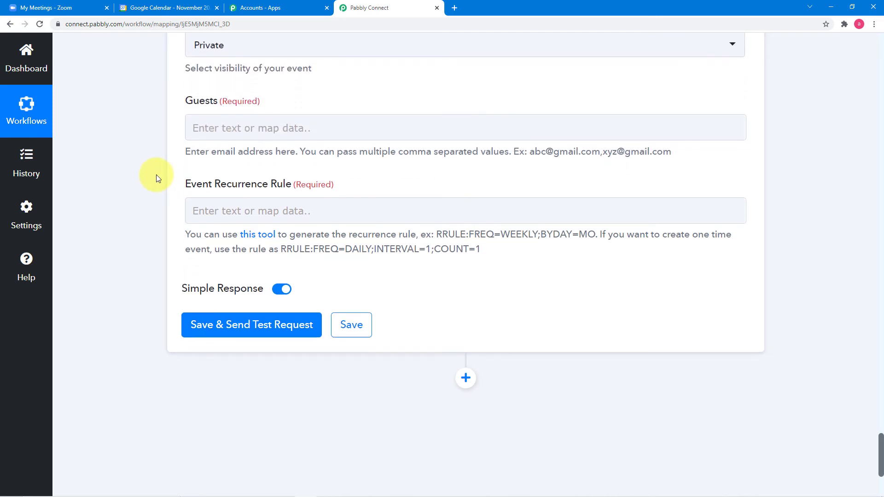
left_click(240, 123)
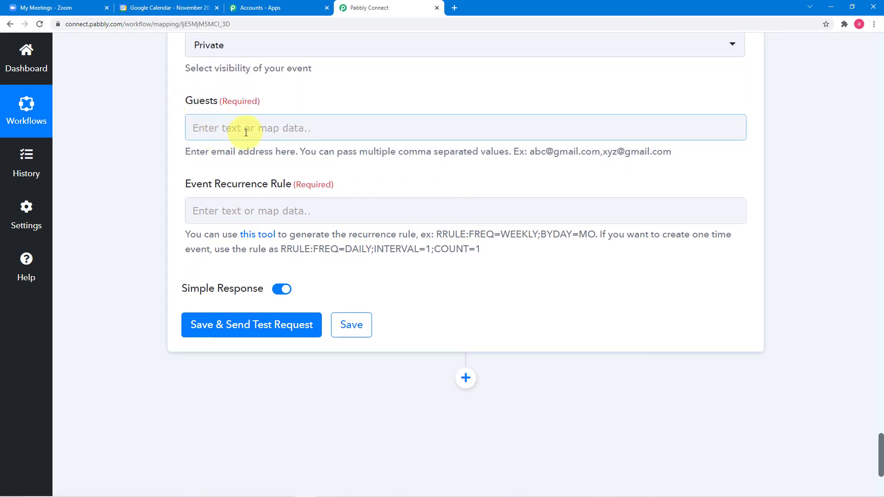
scroll(284, 149, "up", 8)
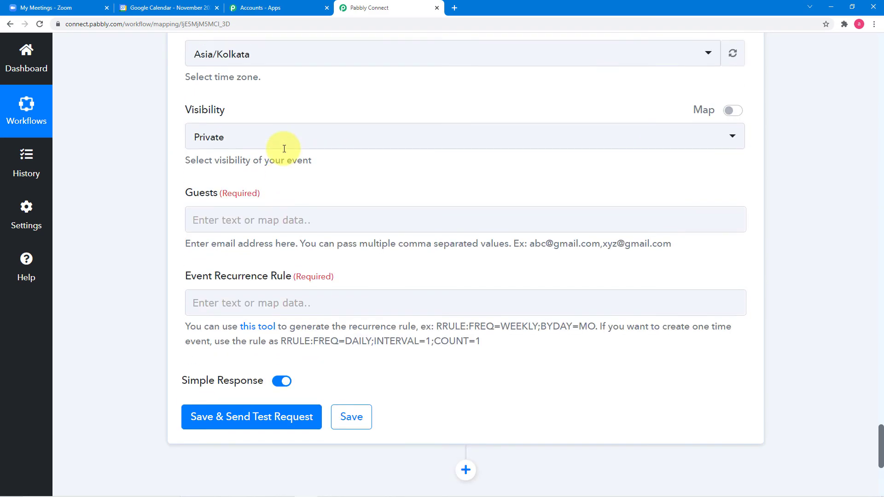
scroll(283, 149, "up", 11)
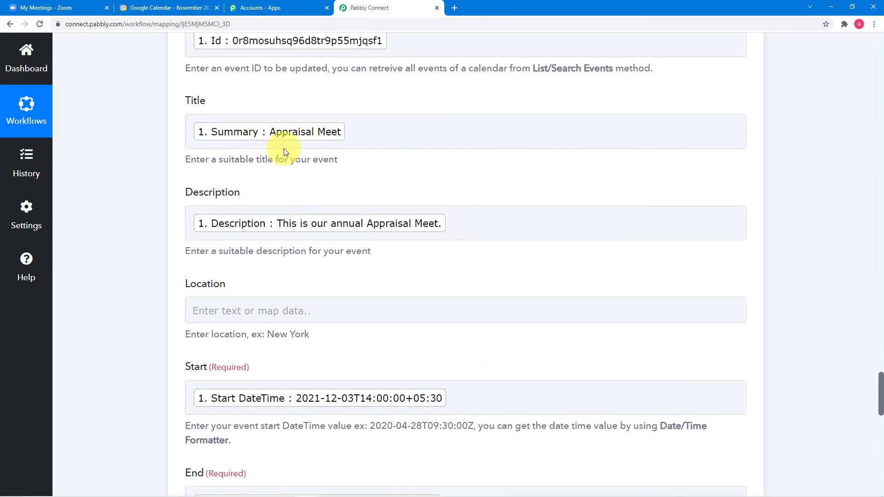
scroll(158, 142, "up", 12)
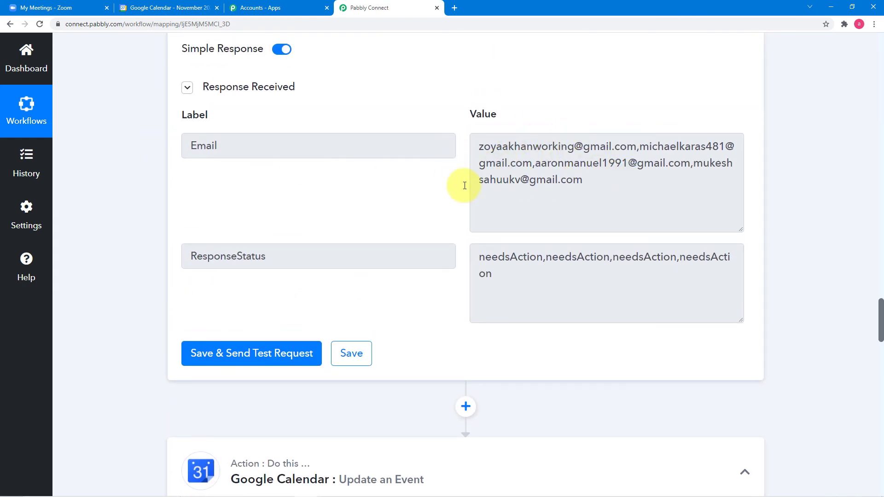
scroll(464, 185, "up", 5)
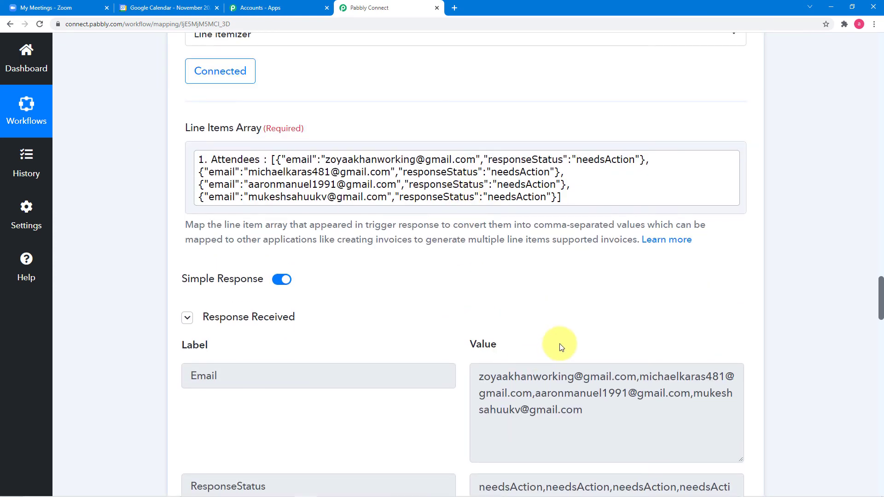
scroll(560, 347, "down", 2)
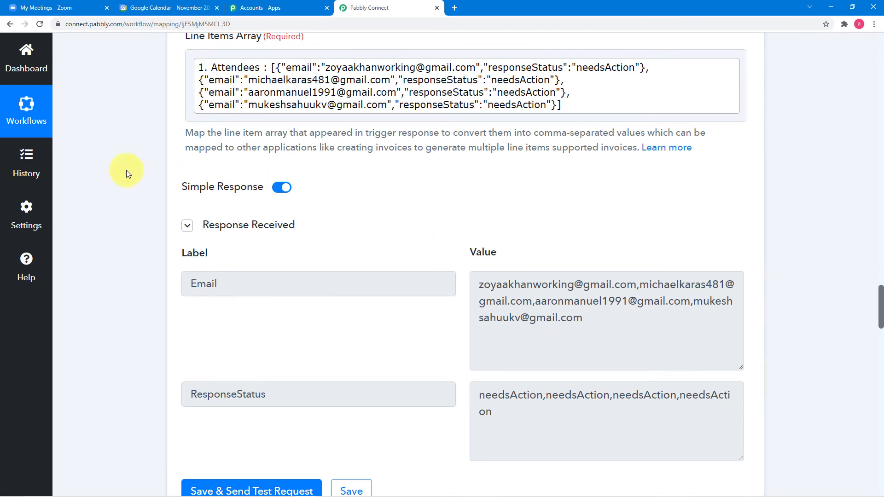
scroll(126, 173, "down", 1)
scroll(137, 193, "up", 2)
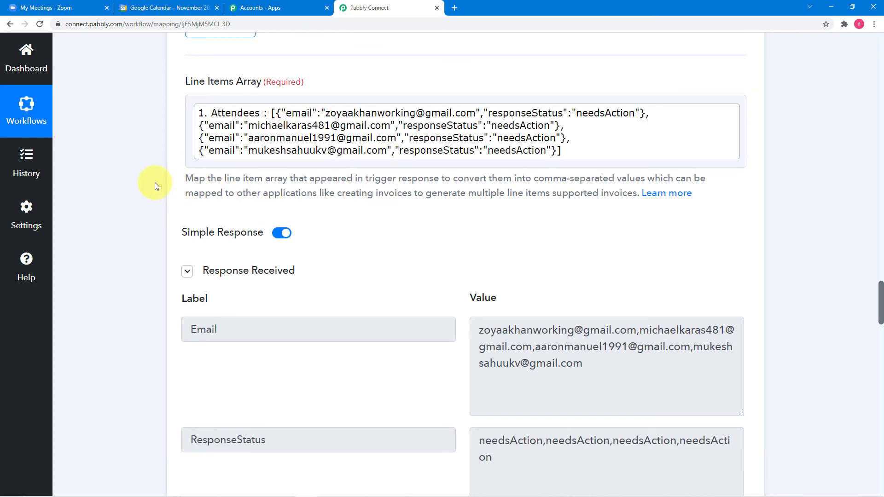
Step: Map the Guests field of the Update an Event action to the Line Itemizer step's Email value
scroll(155, 186, "down", 14)
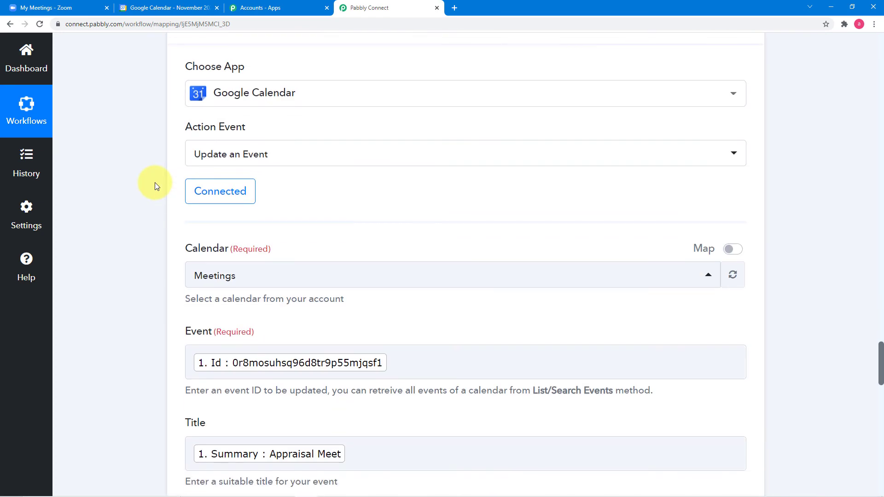
scroll(154, 183, "down", 15)
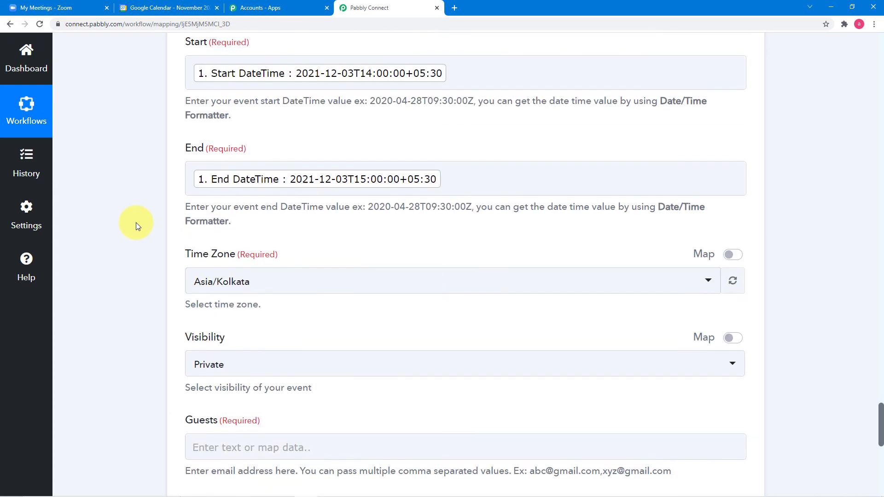
scroll(136, 222, "down", 6)
left_click(248, 172)
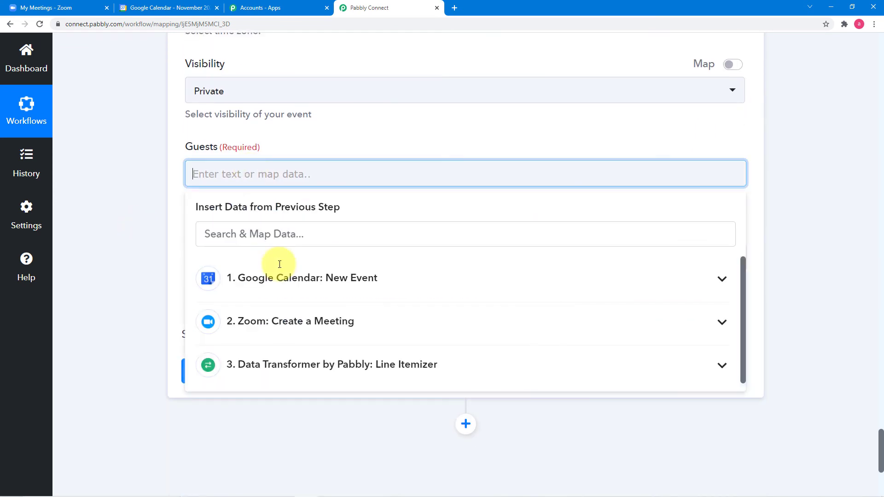
left_click(331, 376)
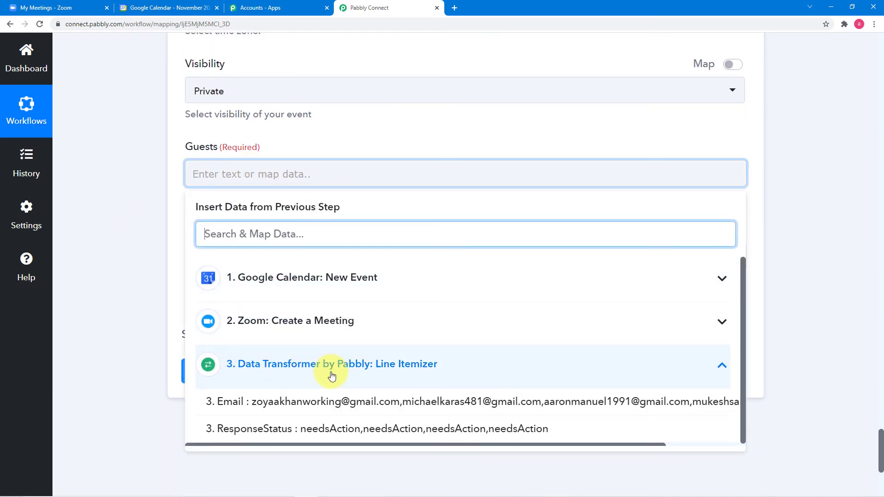
left_click(282, 408)
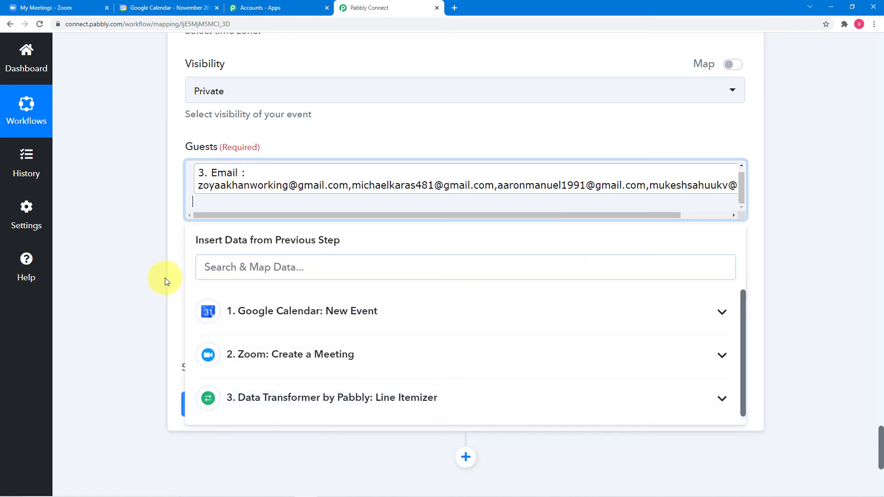
left_click(161, 275)
Step: Copy the one-time event rule from the help text into Event Recurrence Rule: RRULE:FREQ=DAILY;INTERVAL=1;COUNT=1
scroll(161, 264, "down", 2)
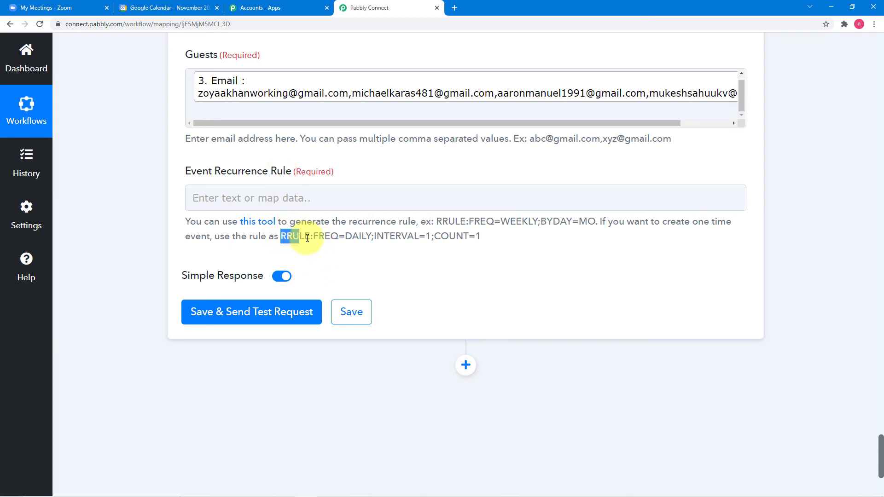
left_click_drag(307, 238, 427, 241)
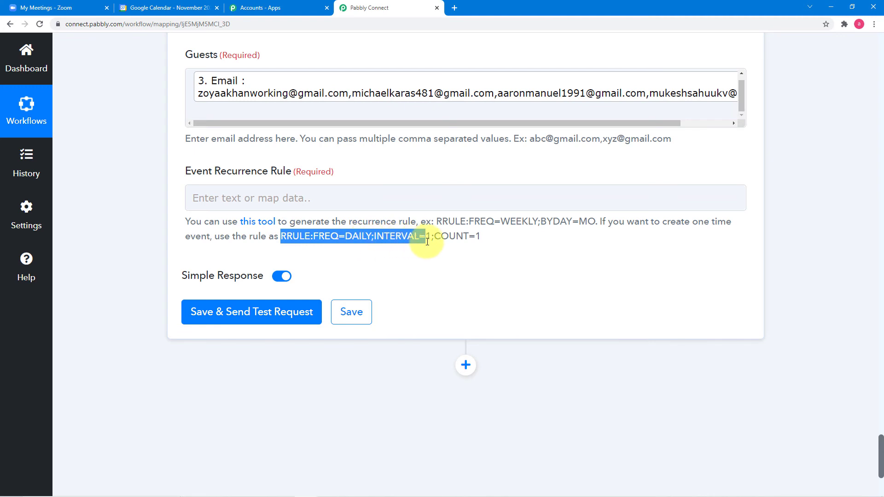
right_click(471, 240)
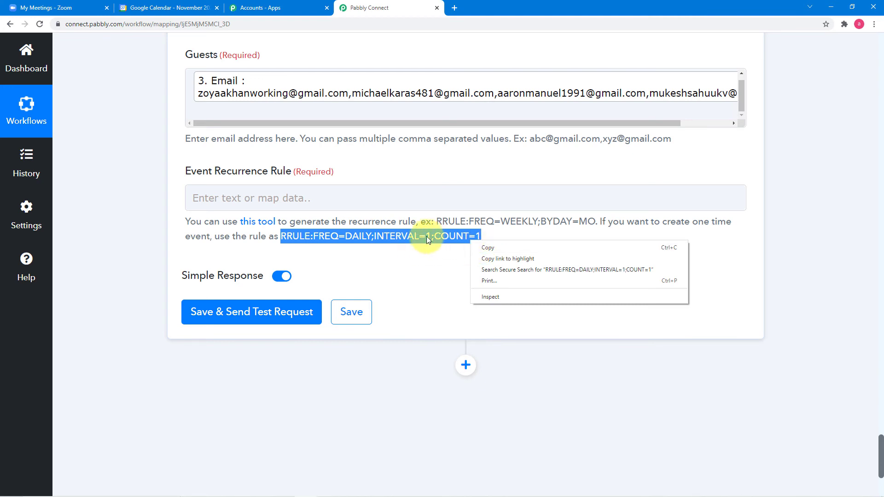
left_click(486, 249)
right_click(304, 201)
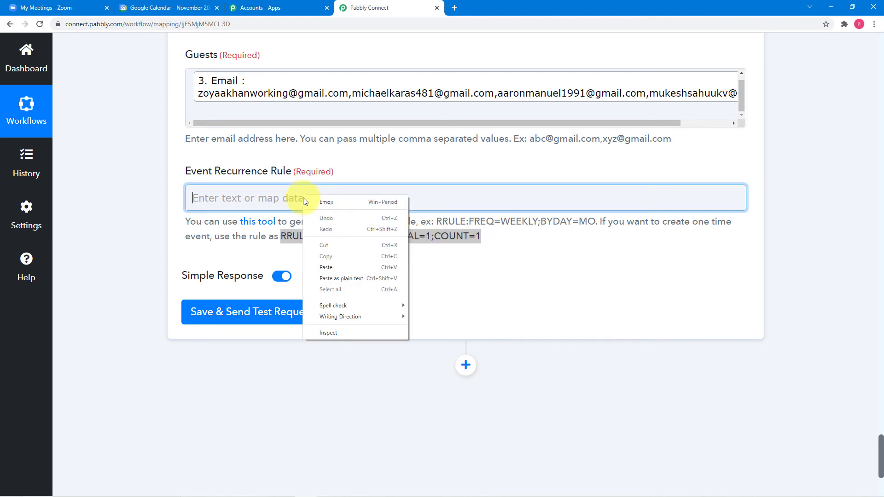
left_click(323, 267)
left_click(121, 203)
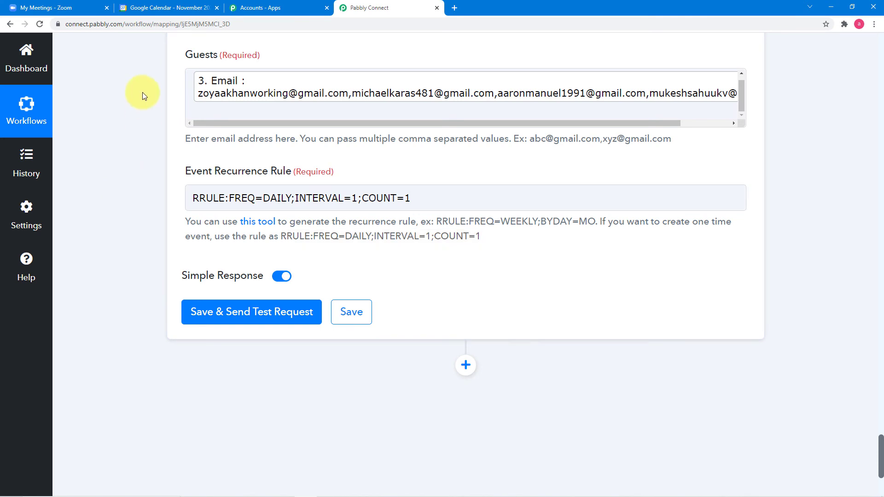
Step: Switch to Google Calendar, open a blank event draft on Monday, November 8, and view its repeat options
left_click(152, 6)
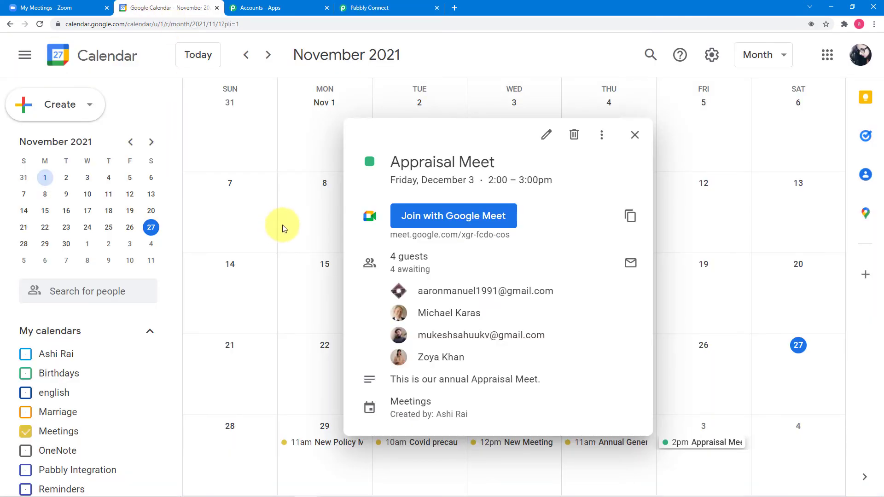
left_click(297, 224)
left_click(316, 210)
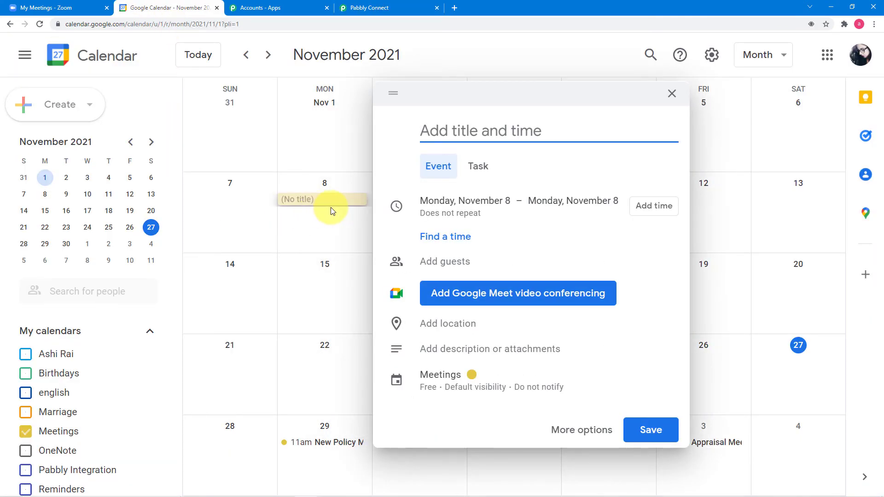
left_click(446, 227)
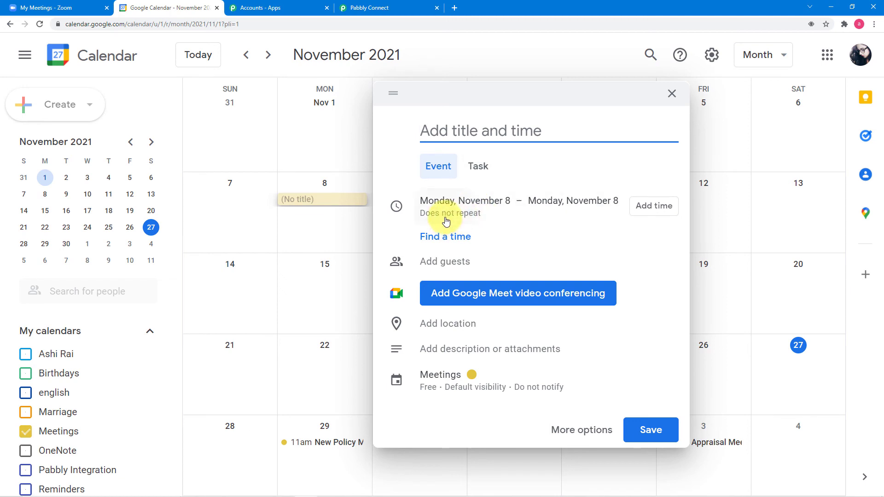
left_click(463, 232)
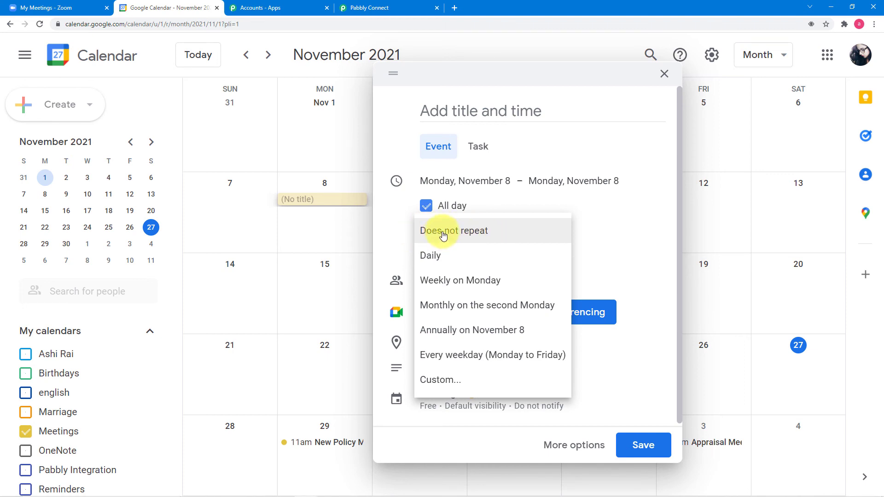
Step: Switch back to Pabbly Connect, save the Update an Event action with a test request, and review the response
left_click(363, 8)
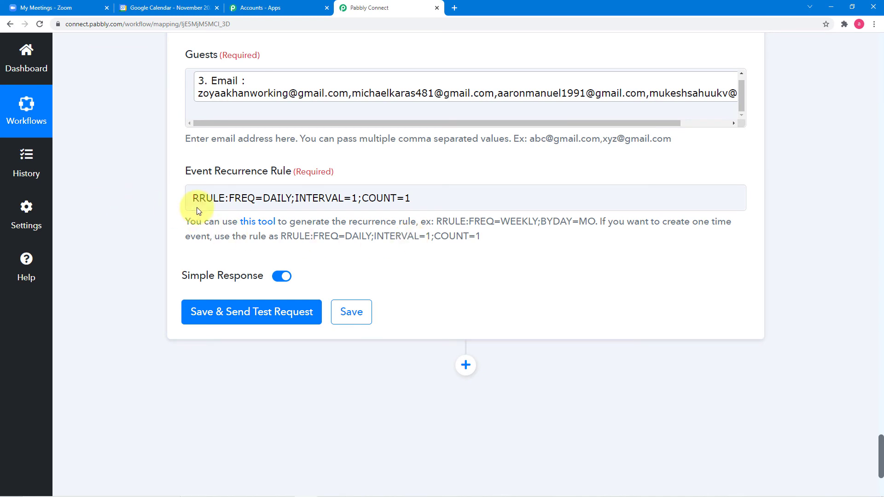
left_click(436, 198)
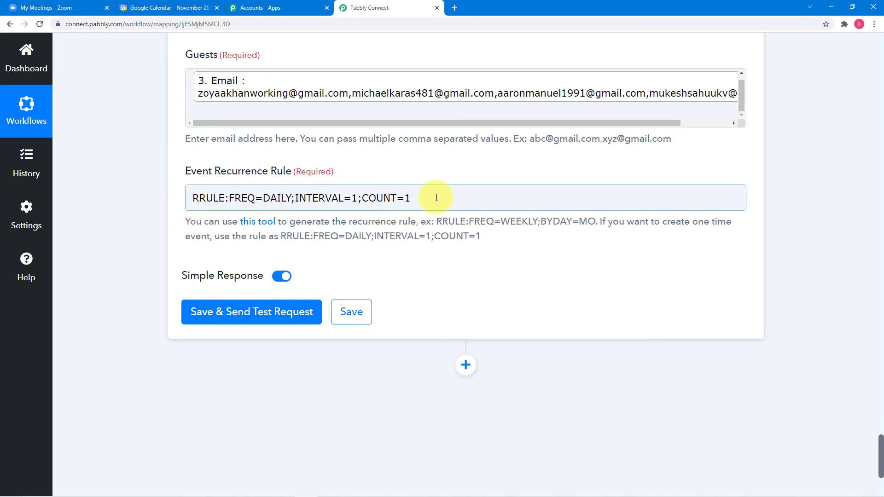
left_click(218, 312)
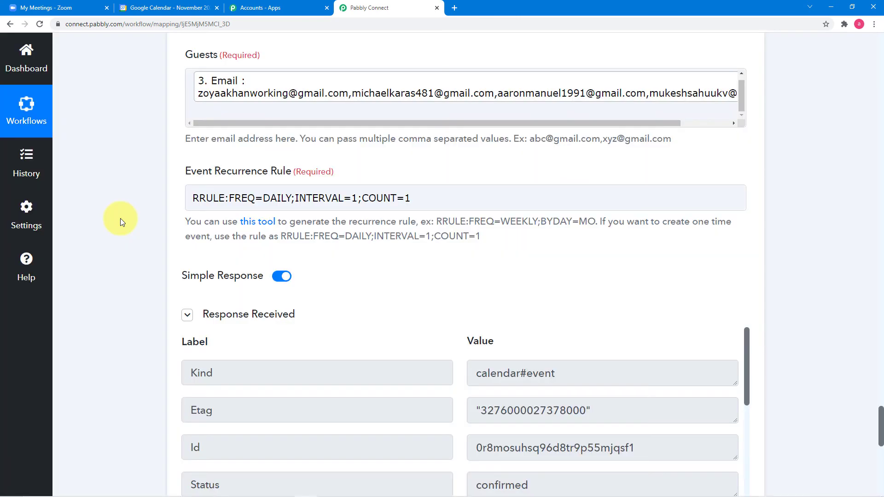
scroll(120, 219, "down", 3)
scroll(120, 219, "down", 3)
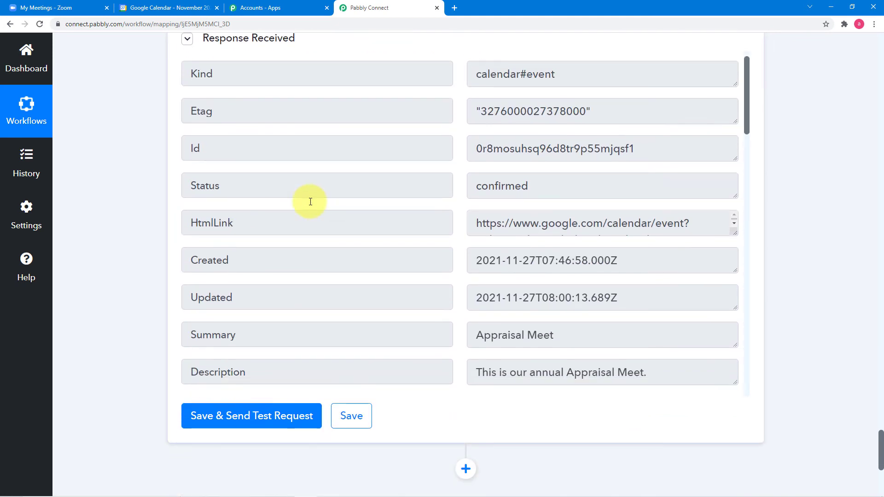
scroll(309, 199, "down", 5)
scroll(311, 201, "down", 3)
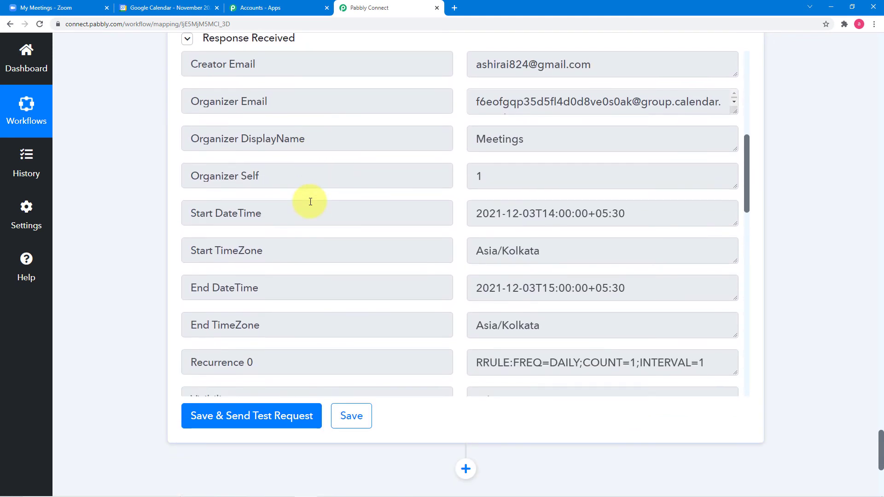
scroll(310, 202, "up", 9)
scroll(310, 202, "down", 2)
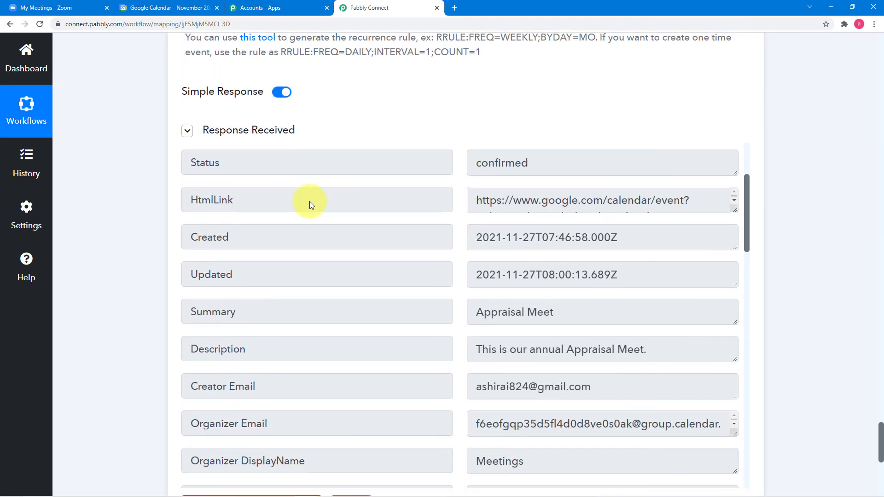
scroll(310, 201, "up", 3)
Step: Add the Zoom Create a Meeting step's Join Url on a new line in the Update an Event action's Description field
scroll(170, 160, "up", 9)
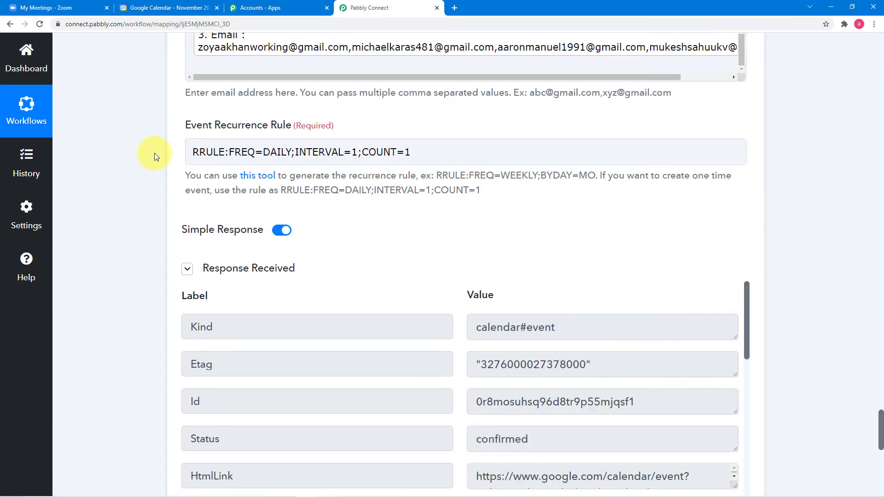
scroll(154, 153, "up", 10)
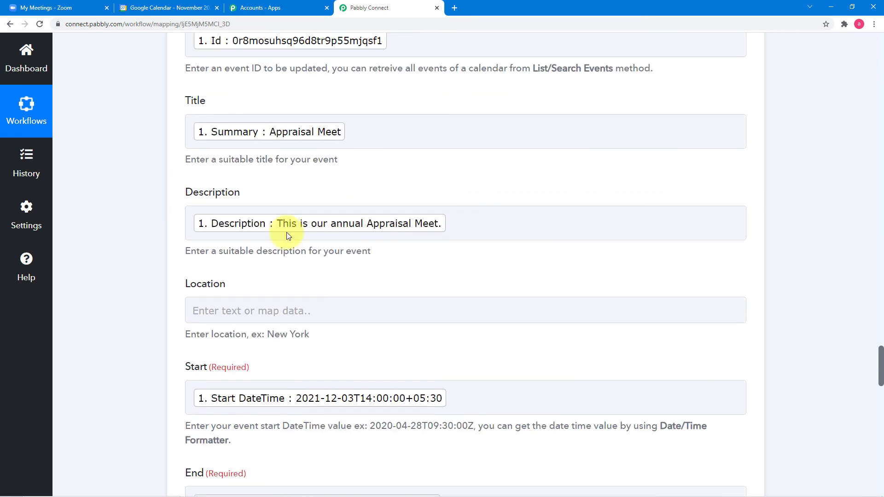
left_click(468, 226)
key("Return")
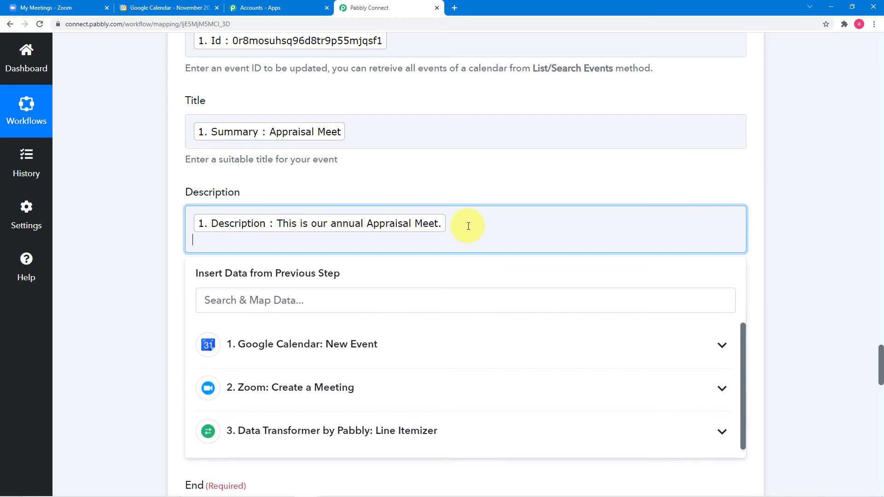
scroll(468, 226, "down", 2)
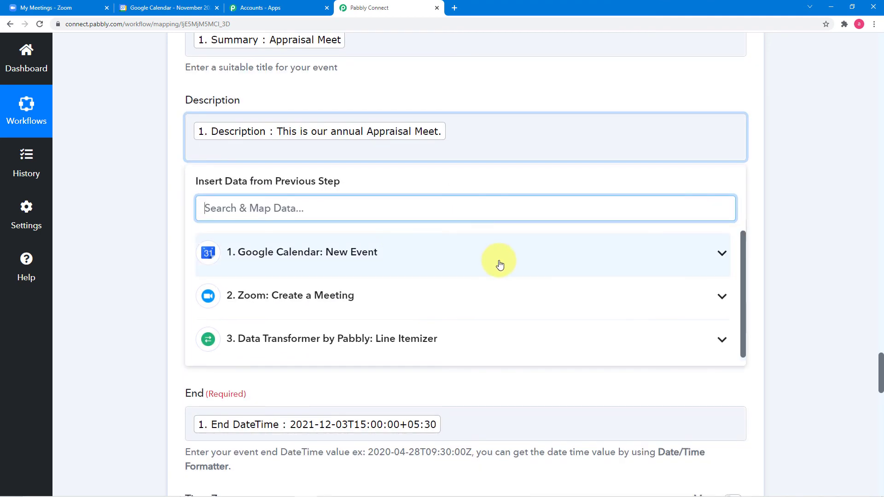
left_click(291, 263)
scroll(336, 351, "down", 2)
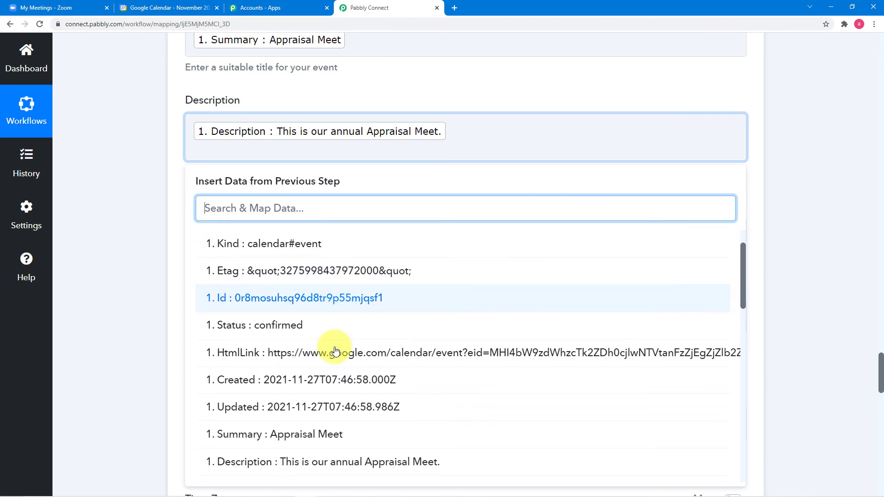
scroll(335, 351, "down", 8)
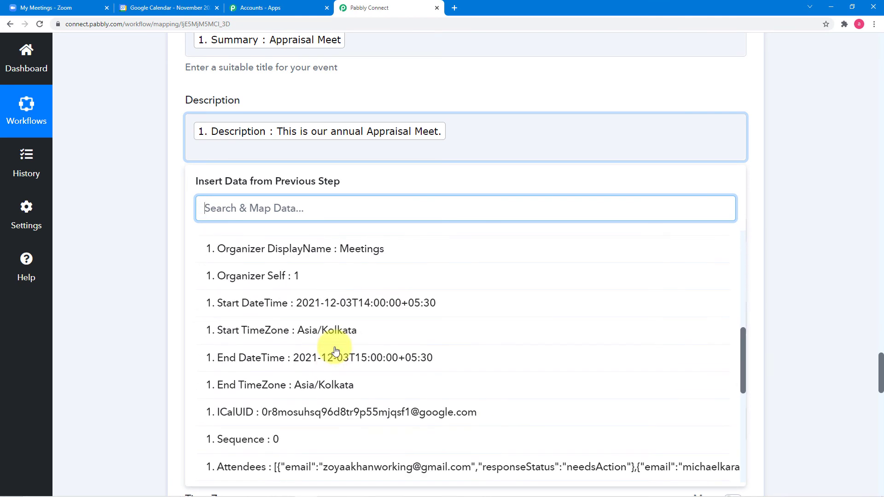
scroll(335, 351, "down", 5)
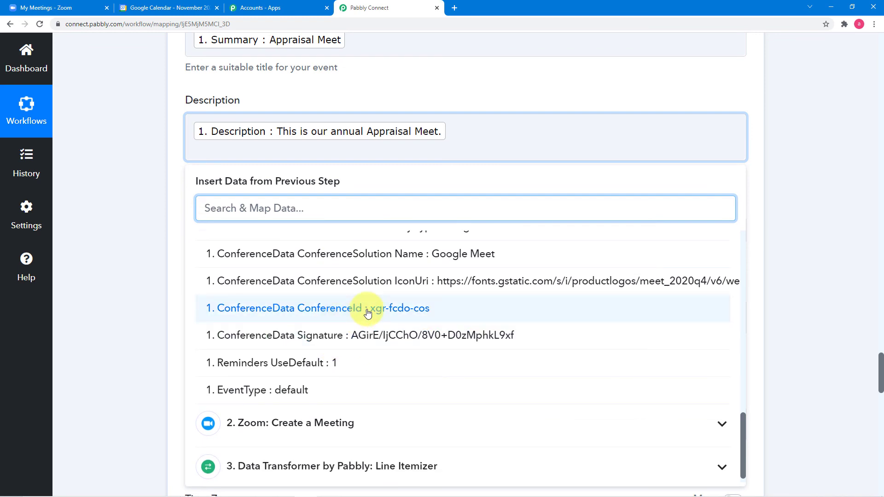
scroll(367, 313, "up", 1)
scroll(372, 303, "down", 1)
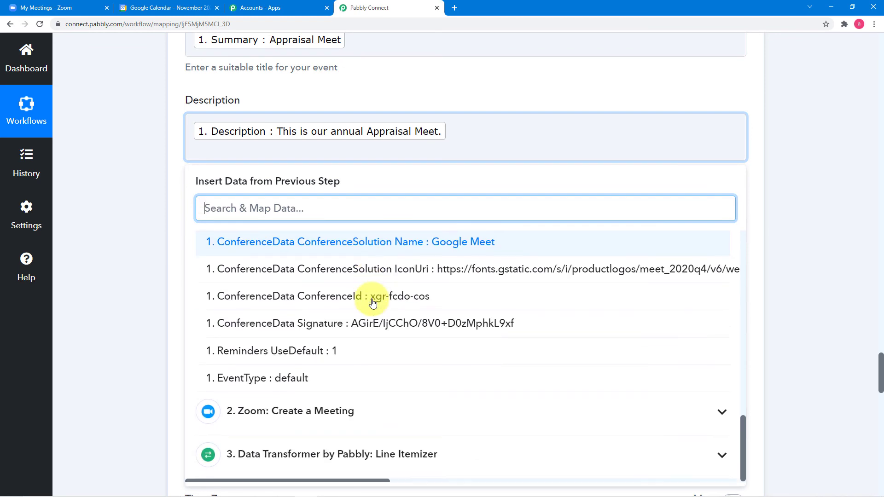
scroll(345, 299, "down", 2)
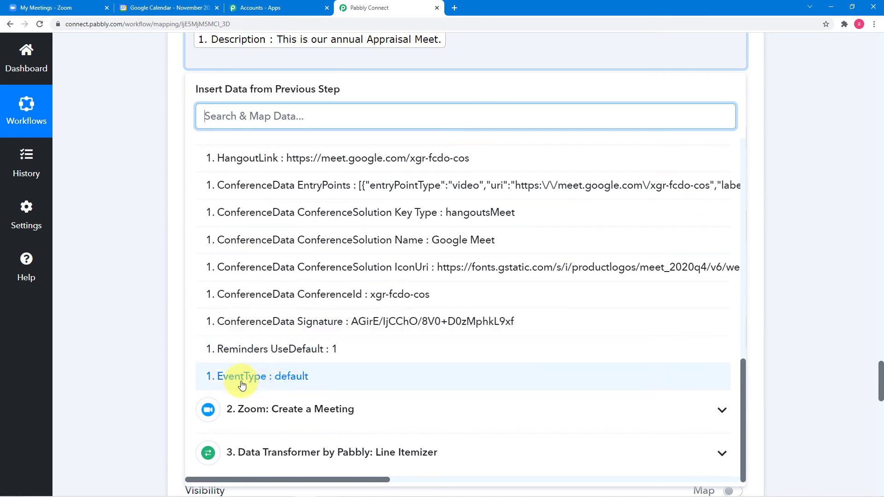
left_click(249, 410)
scroll(304, 354, "down", 3)
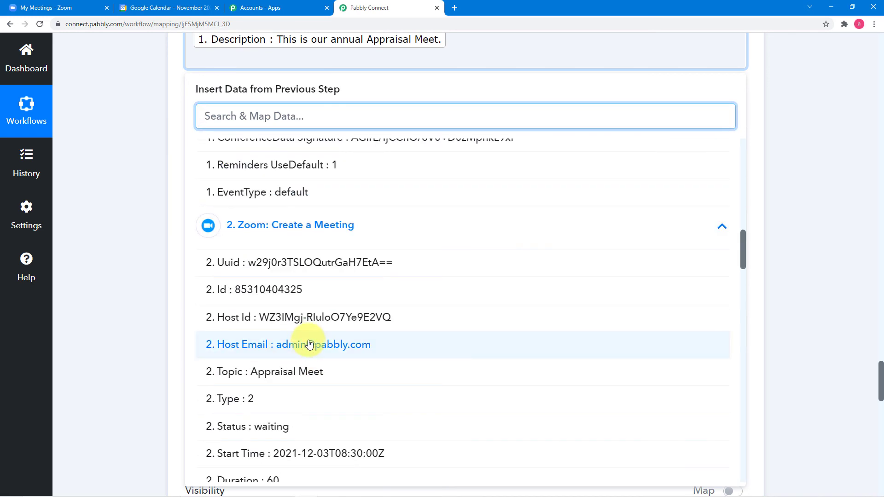
scroll(308, 343, "down", 5)
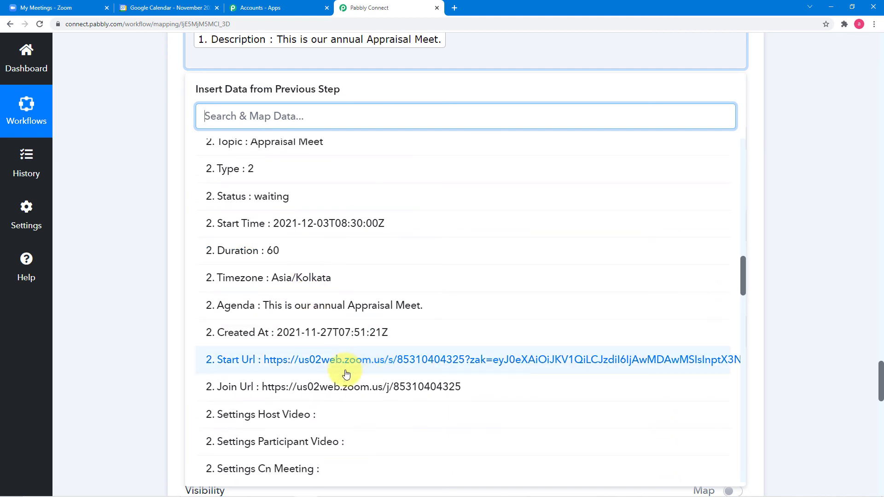
left_click(392, 387)
left_click(165, 236)
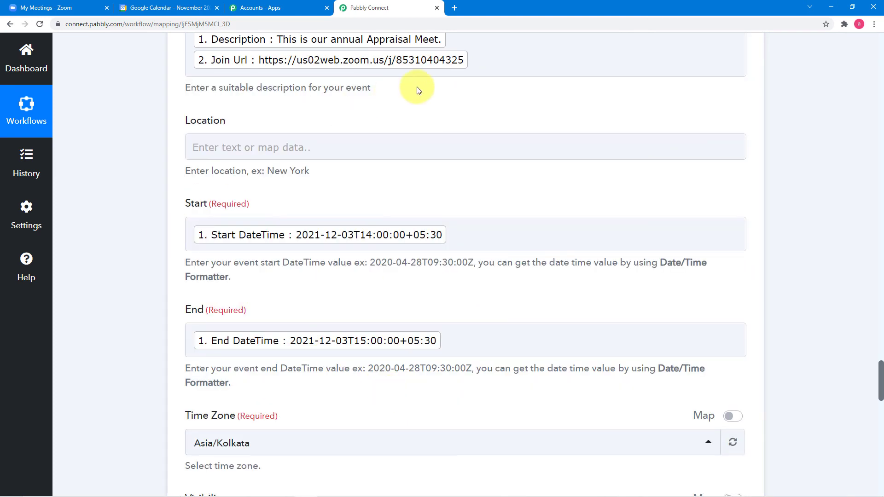
Step: Save the Update an Event action with a new test request and review the received response
scroll(140, 103, "down", 15)
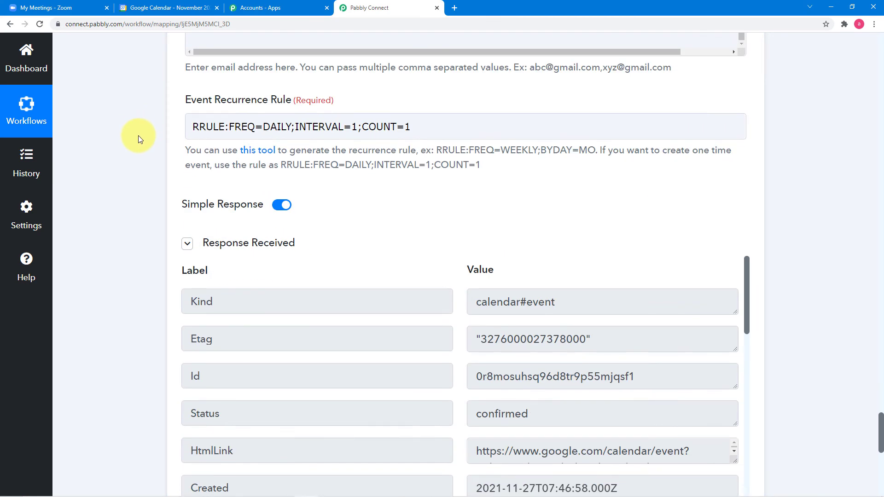
scroll(115, 189, "down", 4)
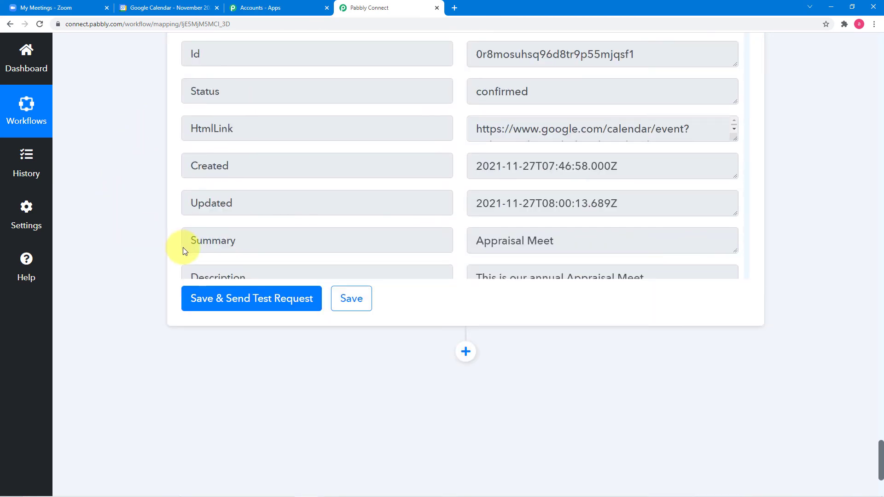
left_click(196, 299)
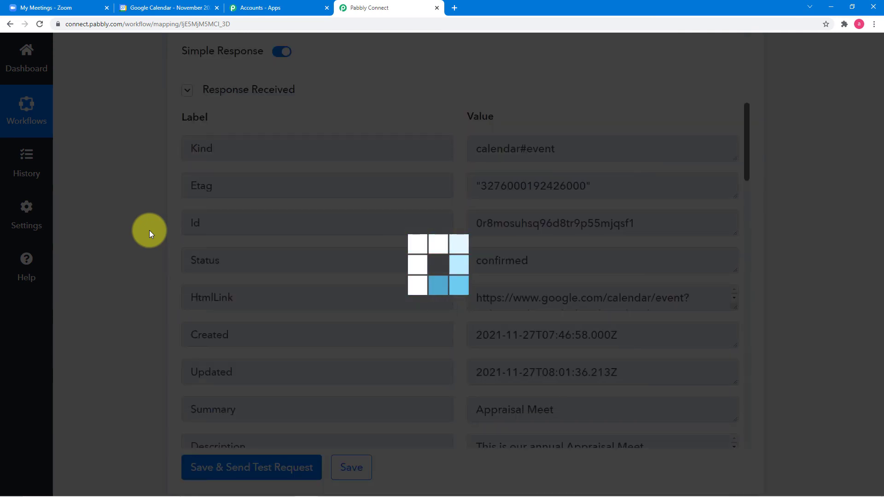
scroll(306, 254, "down", 3)
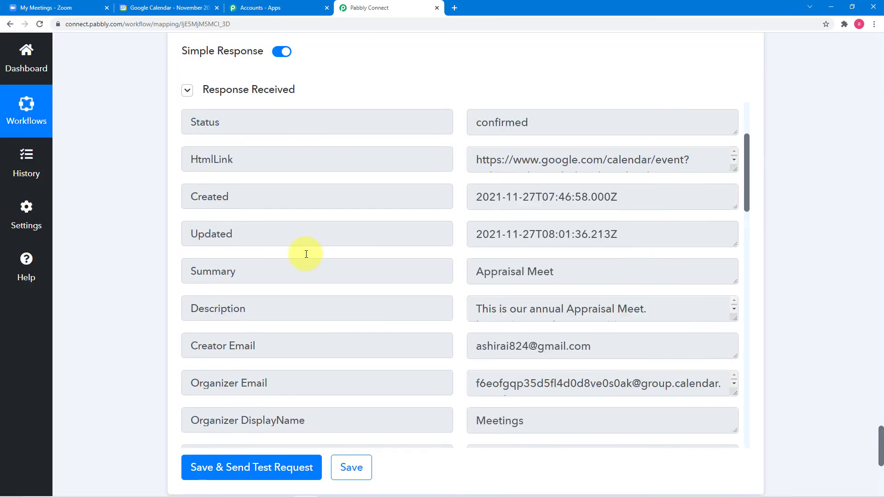
scroll(306, 254, "down", 3)
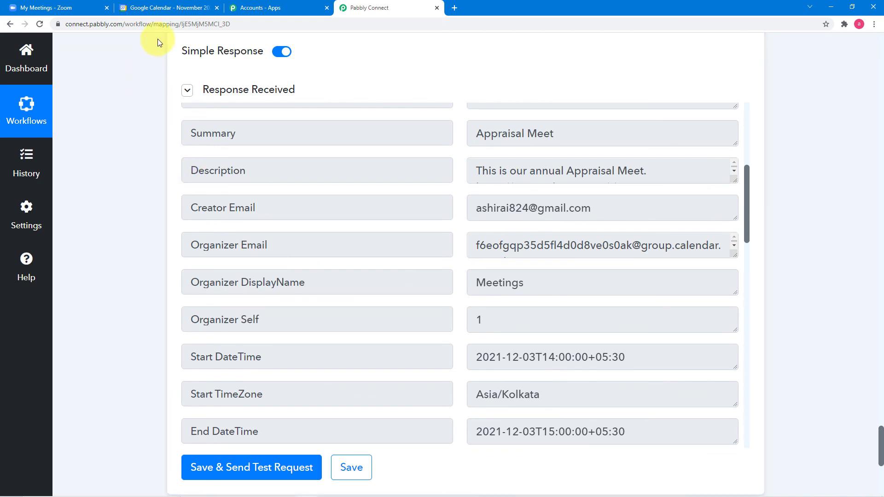
Step: Switch to Google Calendar, dismiss the blank event draft, and open the Appraisal Meet event on December 3 to check its details
left_click(162, 9)
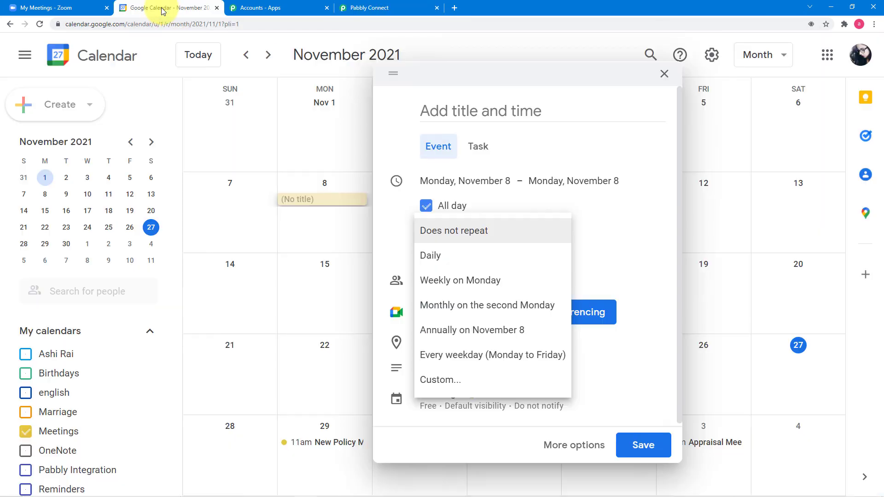
left_click(353, 183)
scroll(407, 215, "down", 1)
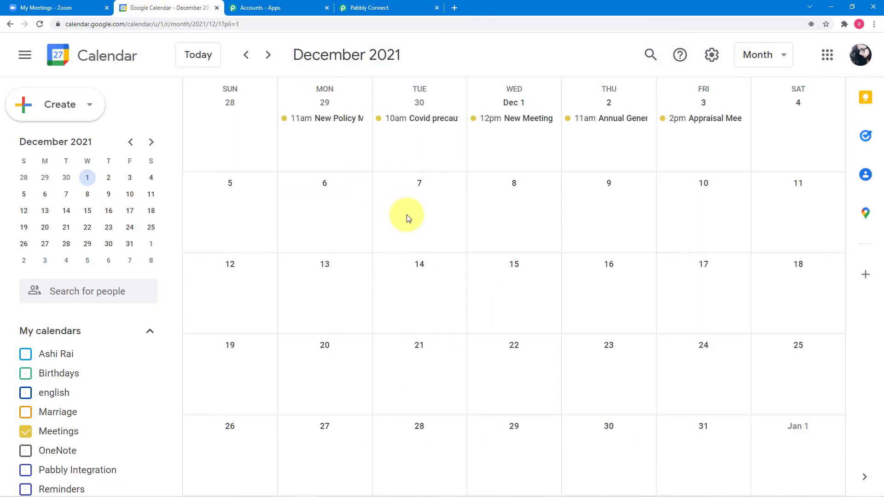
scroll(407, 216, "up", 1)
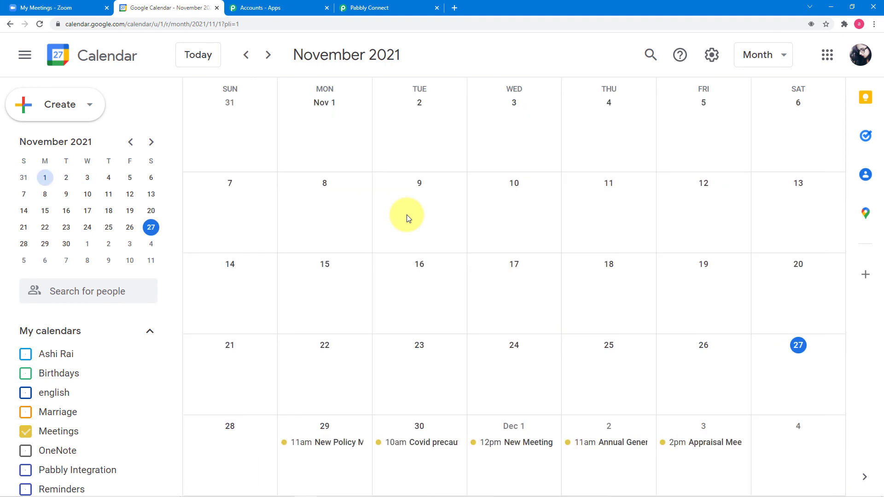
left_click(697, 445)
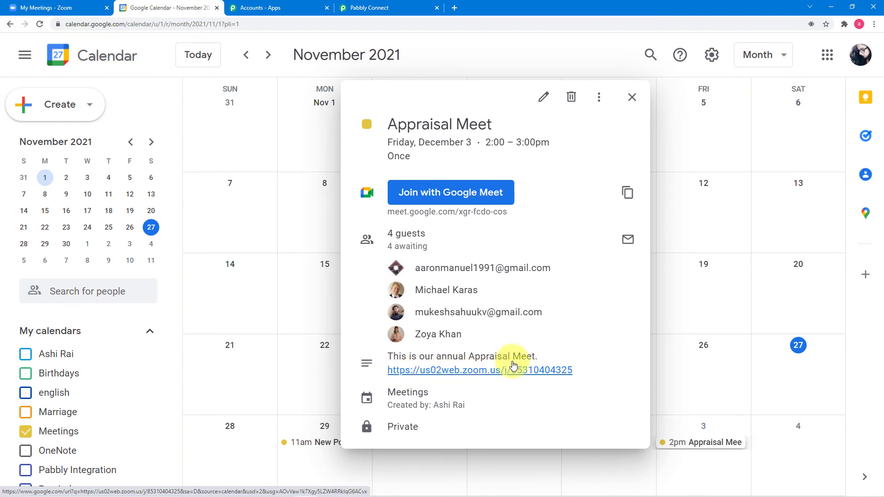
Step: Switch back to Pabbly Connect and review the Google Calendar New Event trigger's setup and received response
left_click(379, 11)
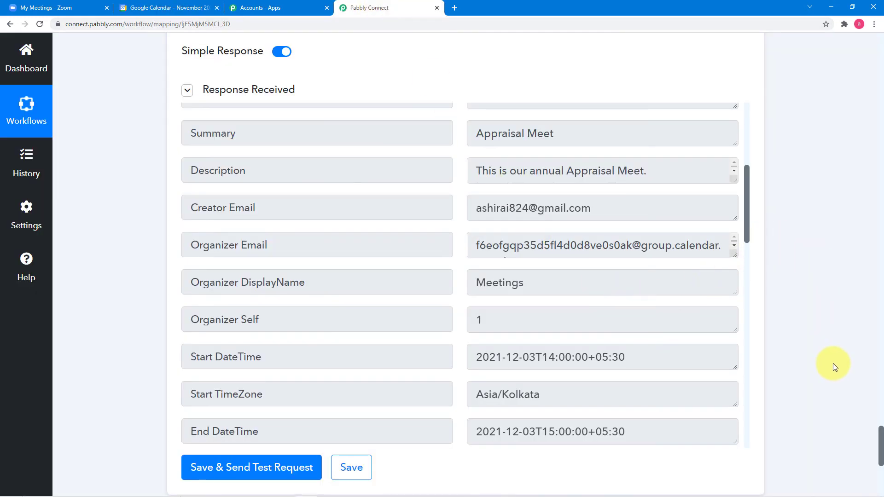
scroll(833, 381, "up", 15)
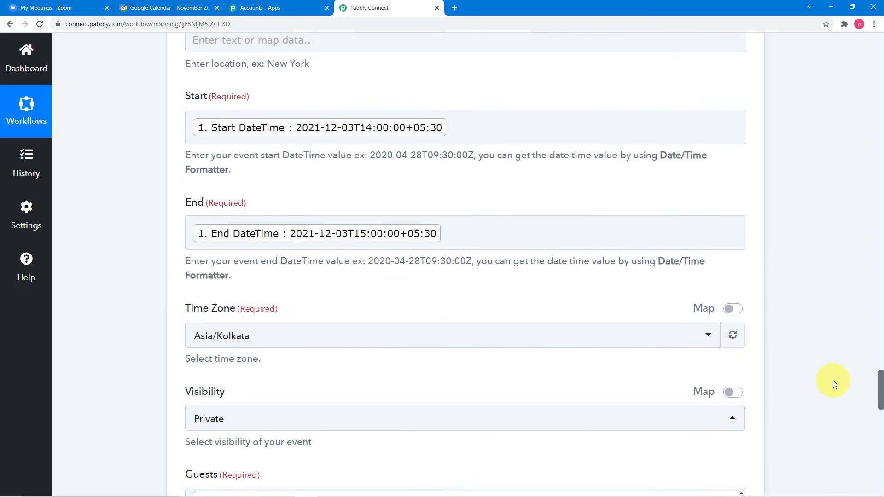
scroll(833, 380, "up", 5)
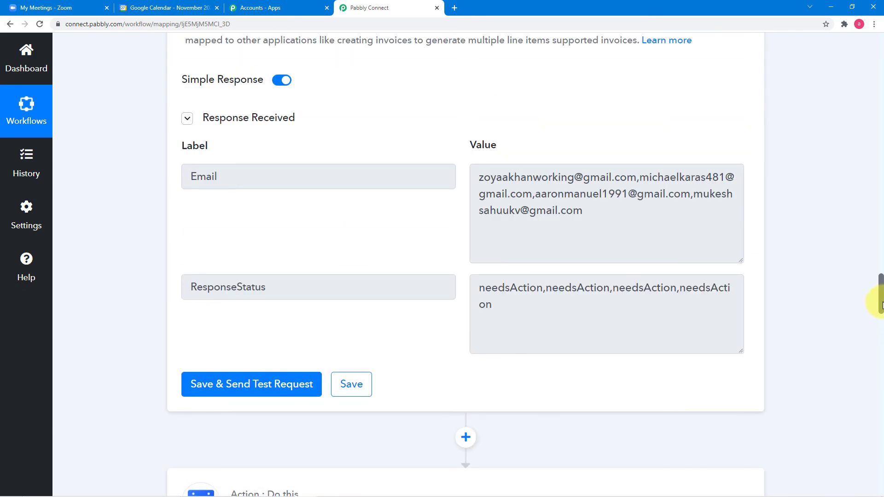
scroll(881, 277, "up", 1)
left_click_drag(882, 276, 881, 16)
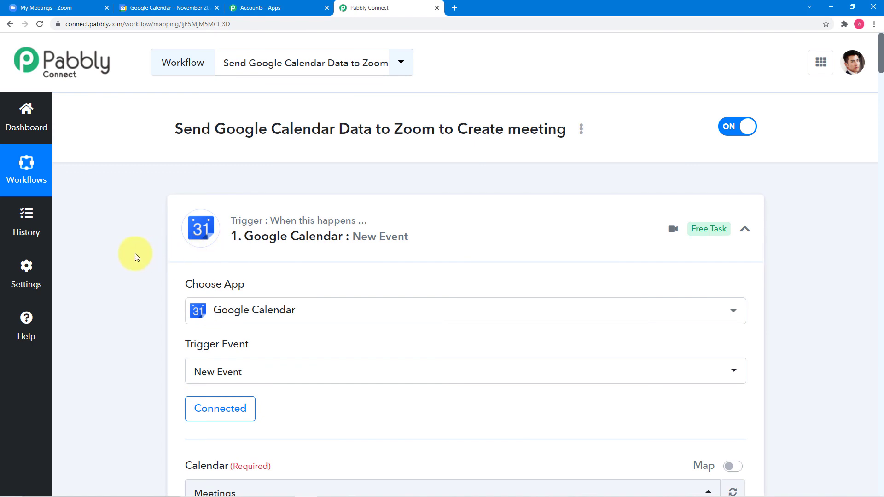
scroll(135, 256, "down", 3)
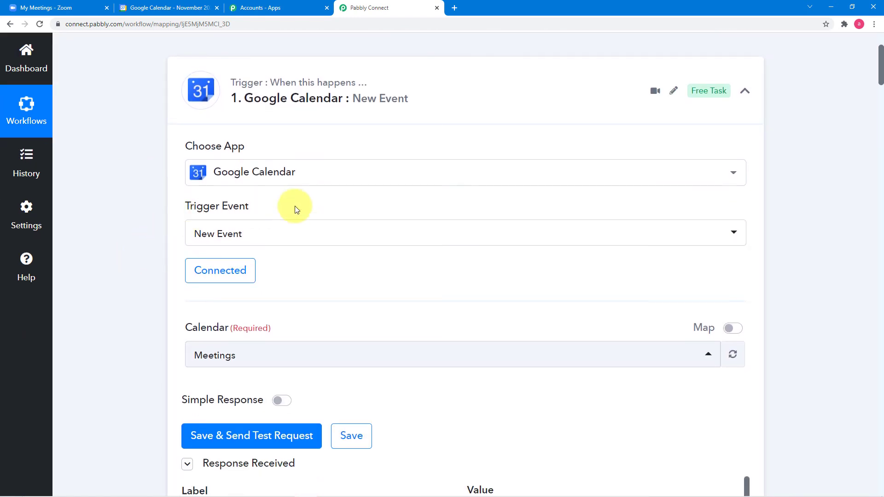
scroll(154, 245, "down", 2)
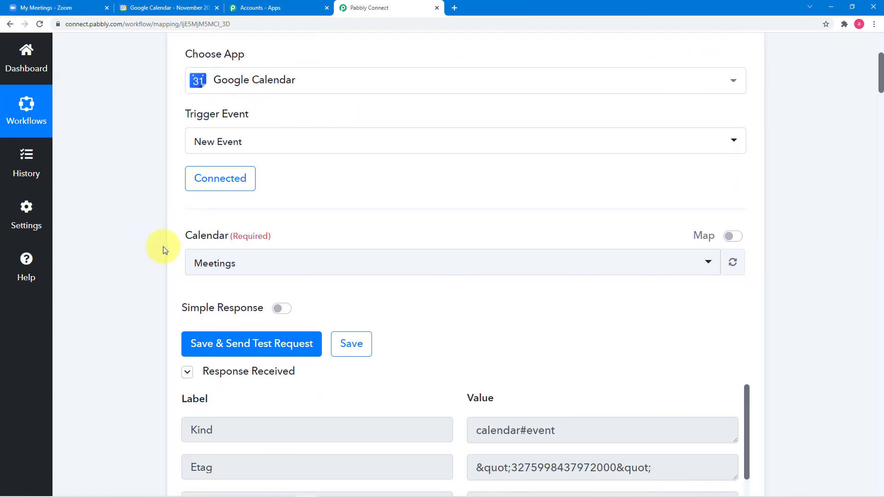
scroll(148, 269, "down", 3)
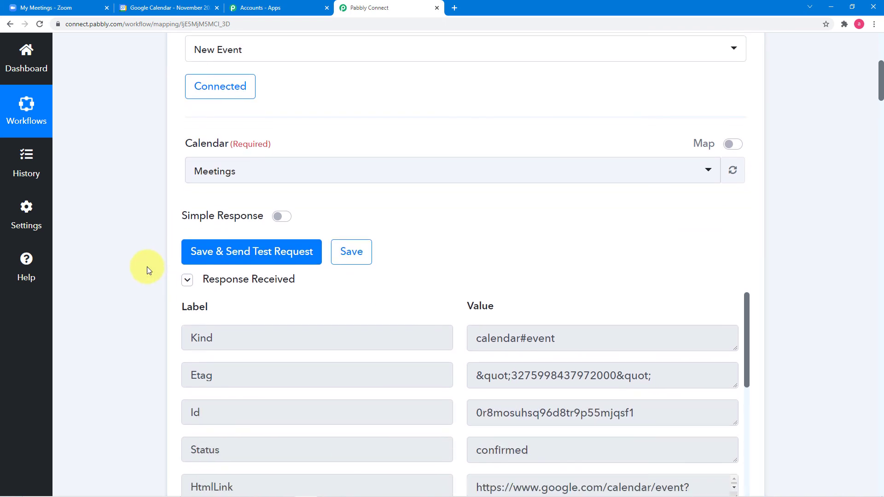
scroll(147, 269, "down", 1)
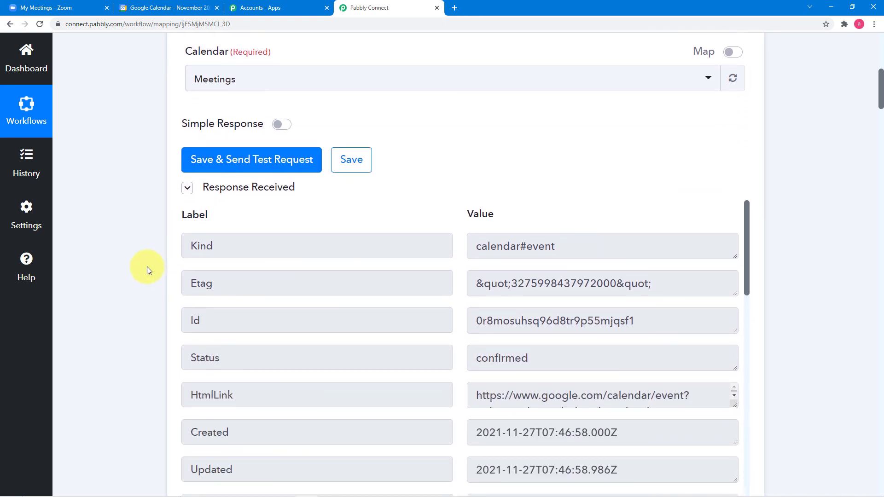
scroll(147, 269, "down", 3)
scroll(372, 252, "down", 2)
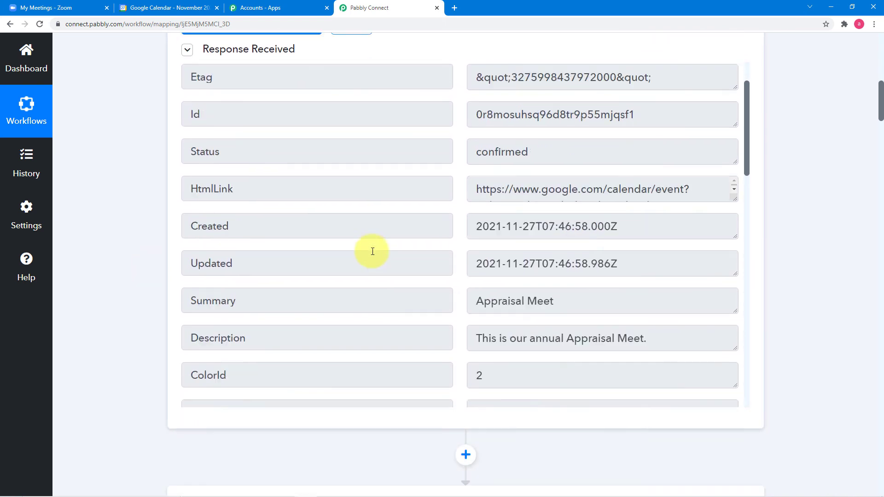
scroll(372, 251, "down", 6)
scroll(145, 255, "down", 3)
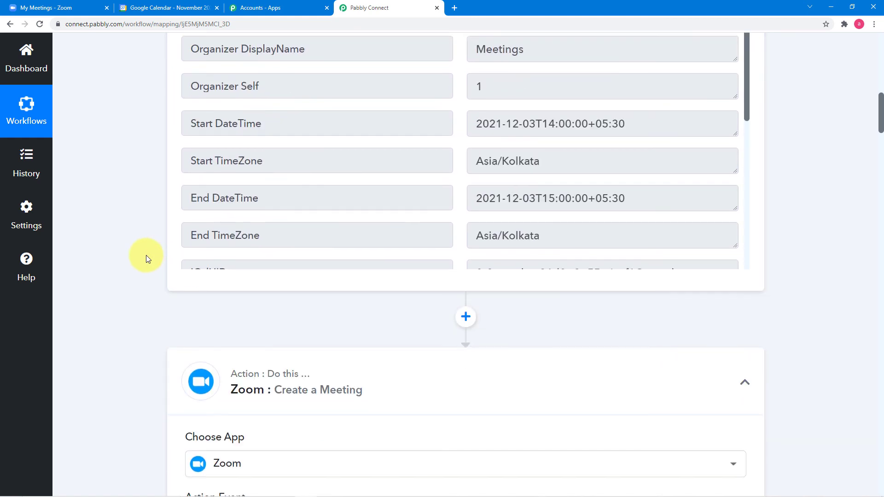
Step: Review the Zoom Create a Meeting action's field mappings, from Topic to Agenda, and its received response
scroll(145, 255, "down", 8)
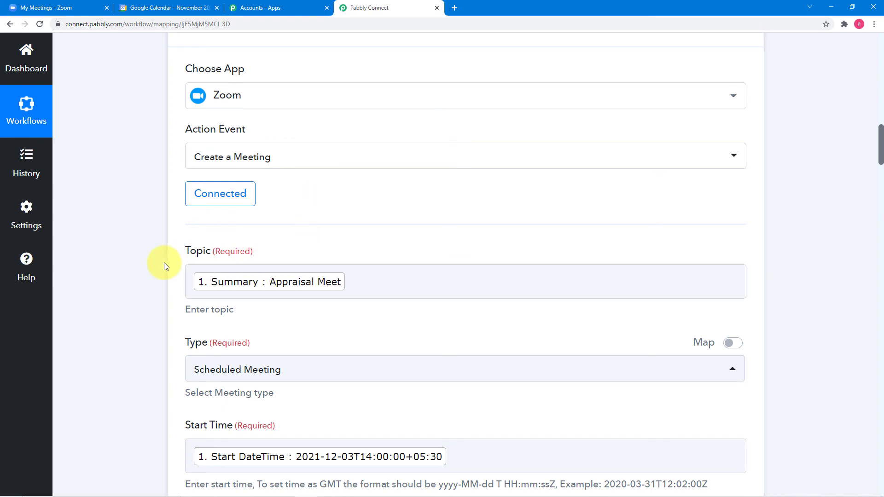
scroll(165, 266, "down", 2)
scroll(166, 266, "down", 1)
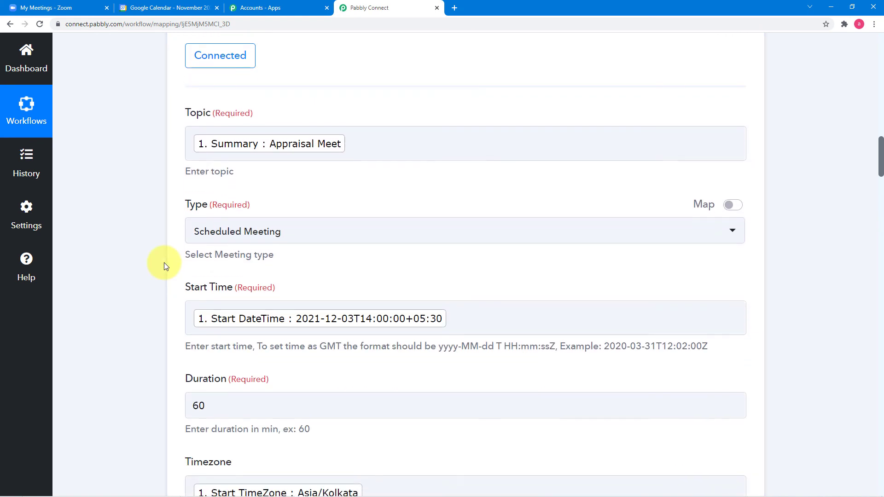
scroll(164, 265, "down", 6)
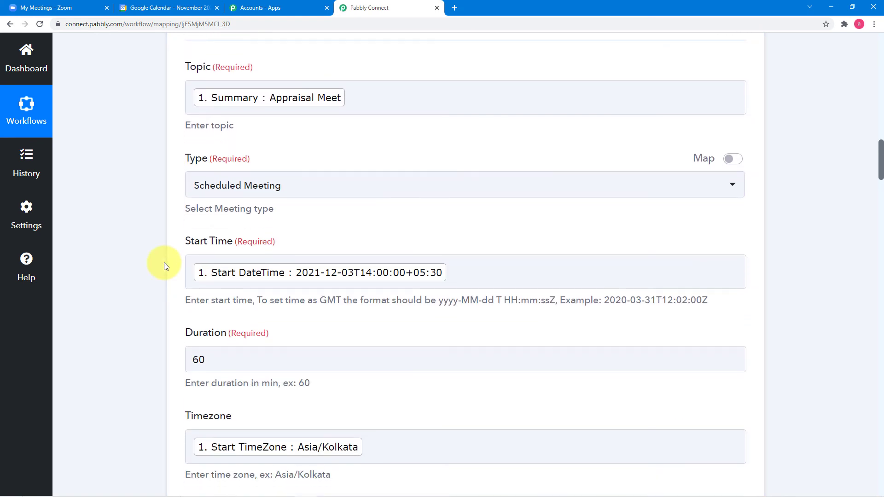
scroll(165, 266, "down", 6)
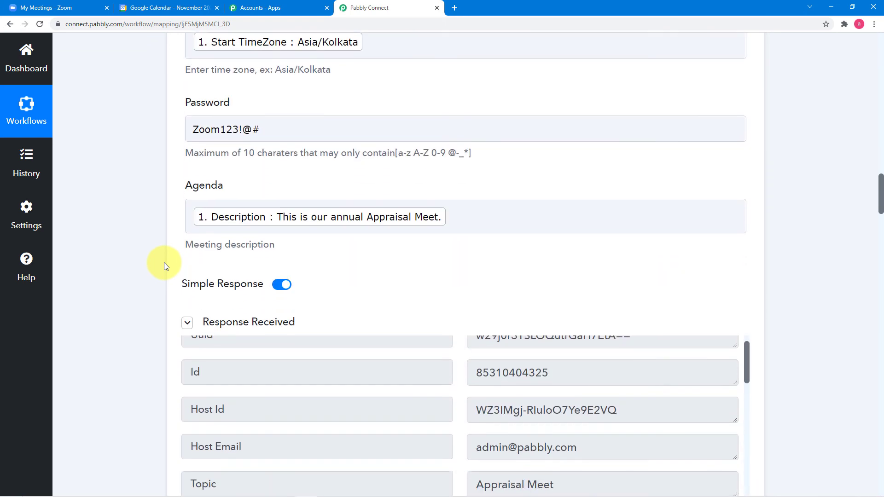
scroll(245, 350, "down", 4)
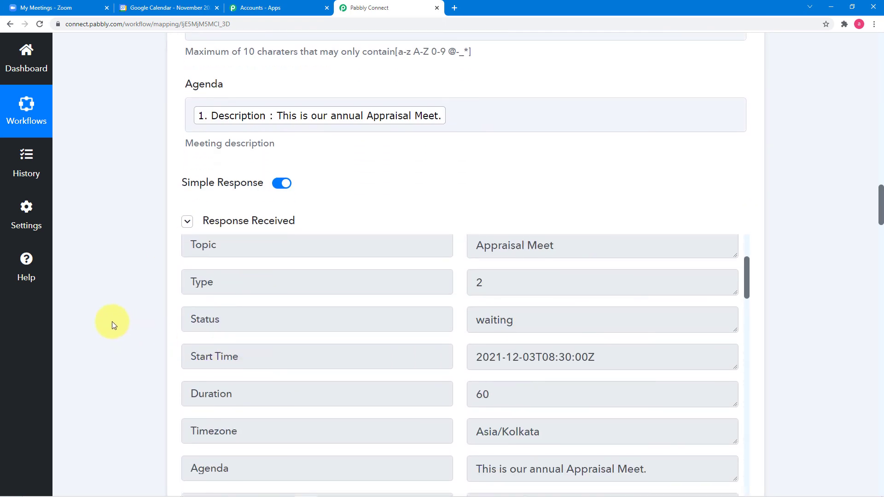
scroll(112, 322, "down", 3)
scroll(198, 331, "down", 5)
scroll(137, 300, "down", 1)
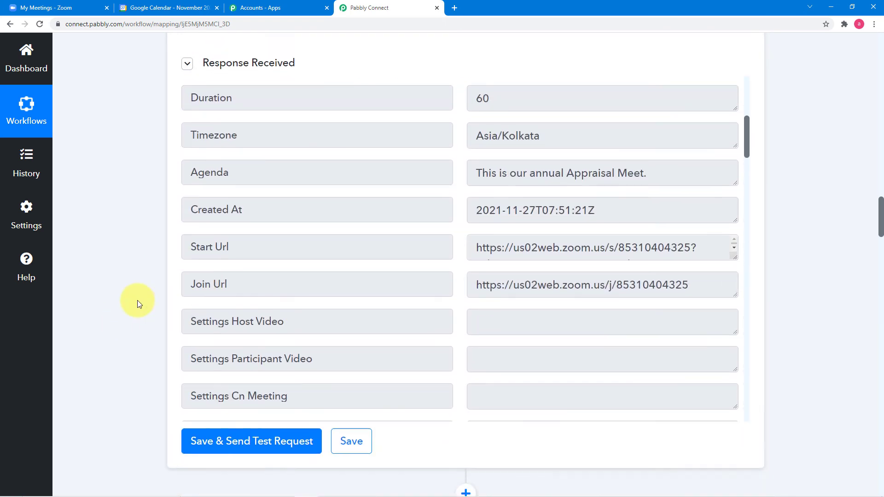
Step: Review the Data Transformer Line Itemizer action's Line Items Array mapping and its received response
scroll(138, 300, "down", 8)
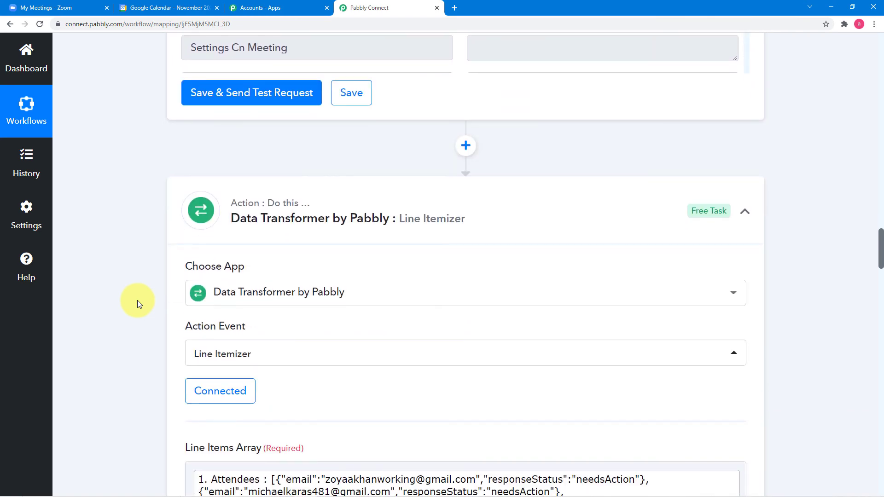
scroll(449, 257, "down", 2)
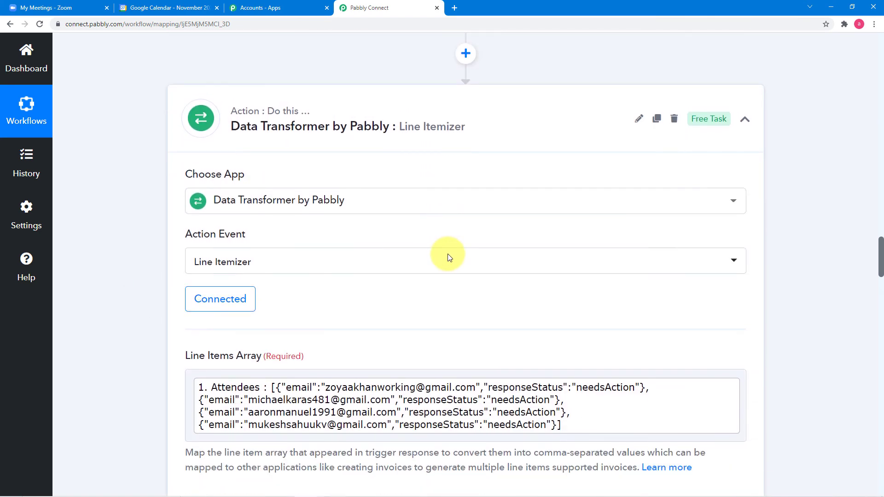
scroll(449, 257, "up", 13)
scroll(449, 257, "down", 18)
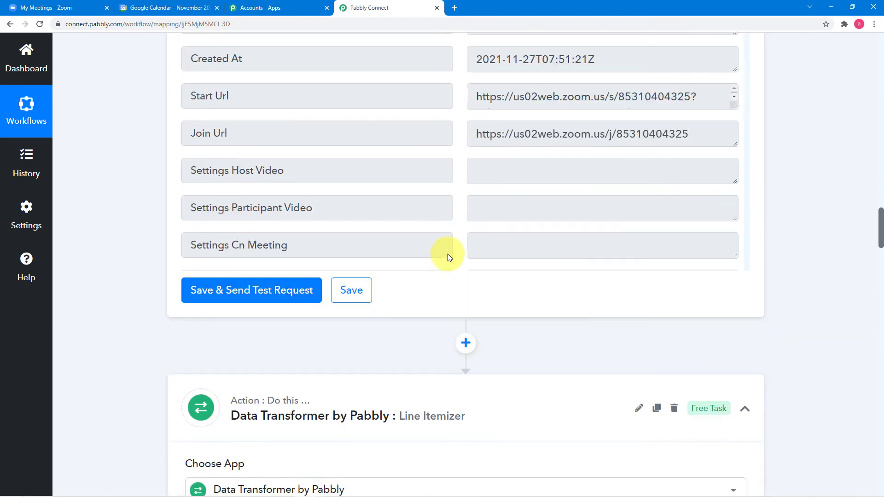
scroll(437, 339, "down", 3)
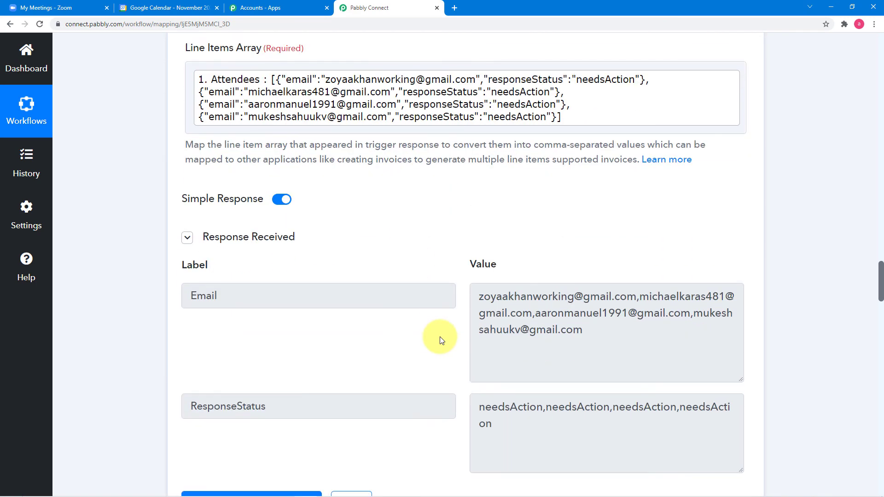
Step: Review the Google Calendar Update an Event action's mapped description, times, guests and recurrence rule, along with its received response
scroll(368, 300, "down", 7)
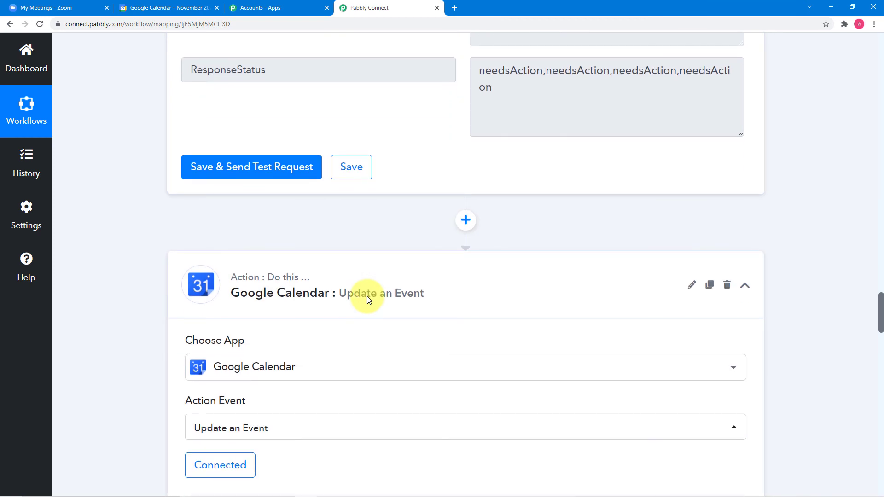
scroll(257, 300, "down", 3)
scroll(257, 304, "down", 7)
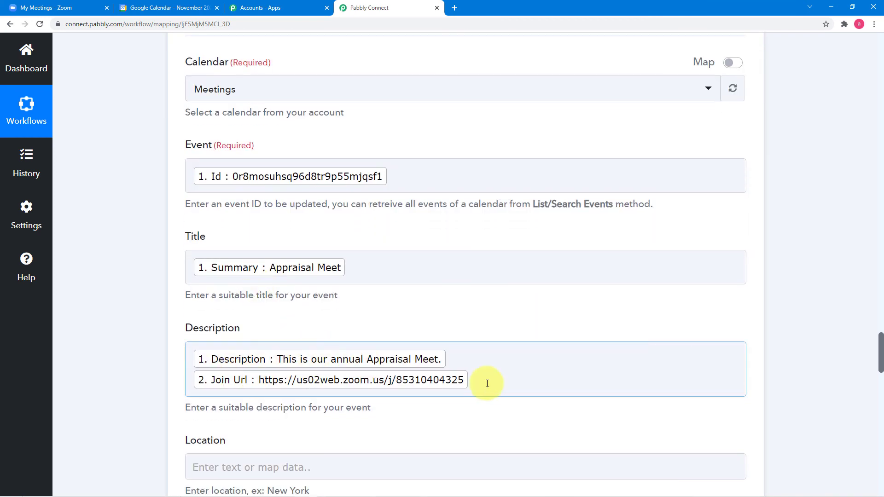
scroll(411, 384, "down", 6)
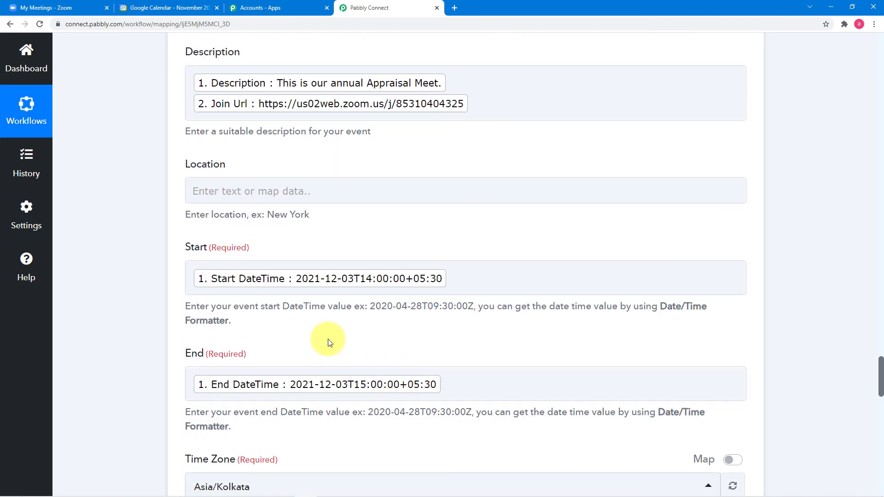
scroll(186, 148, "down", 6)
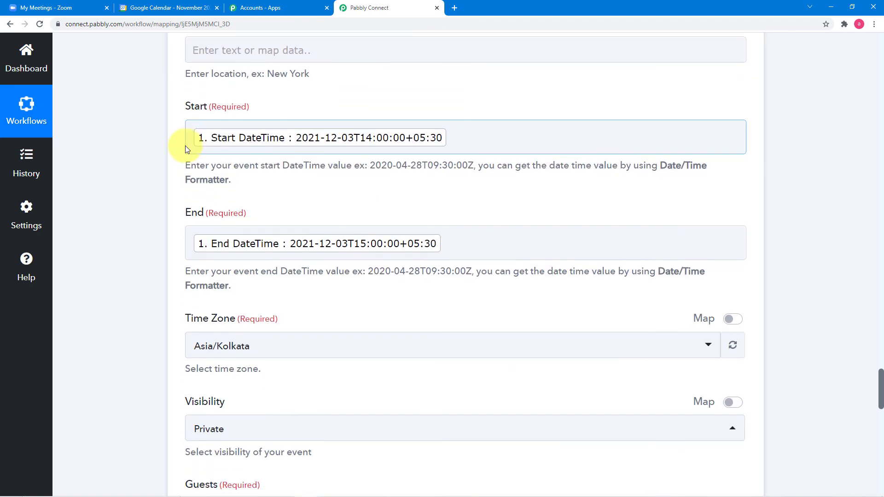
scroll(185, 146, "down", 3)
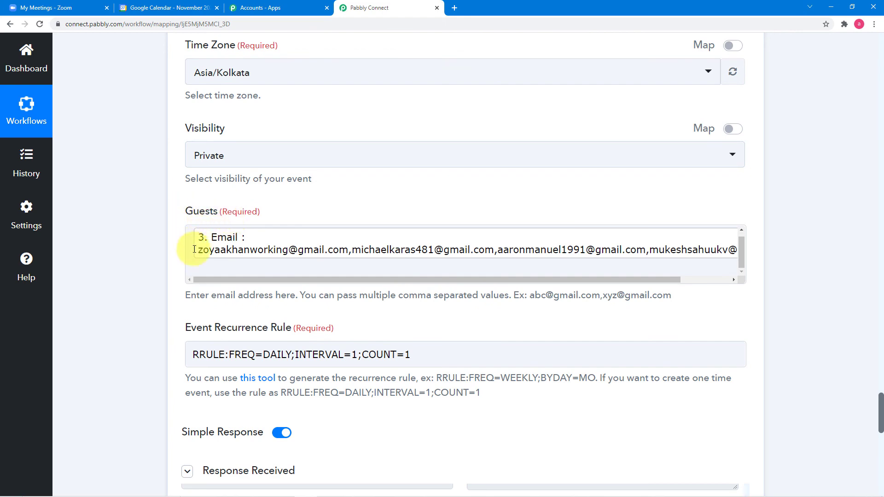
left_click(253, 262)
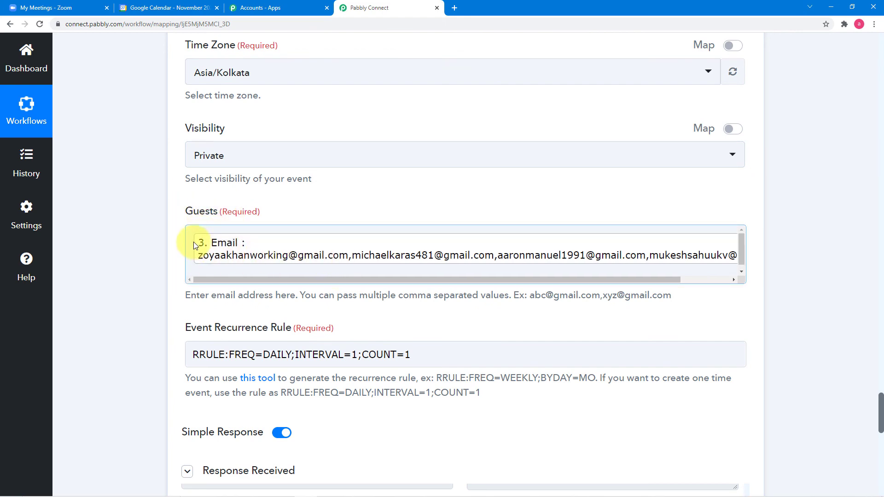
scroll(162, 218, "up", 9)
scroll(161, 217, "up", 17)
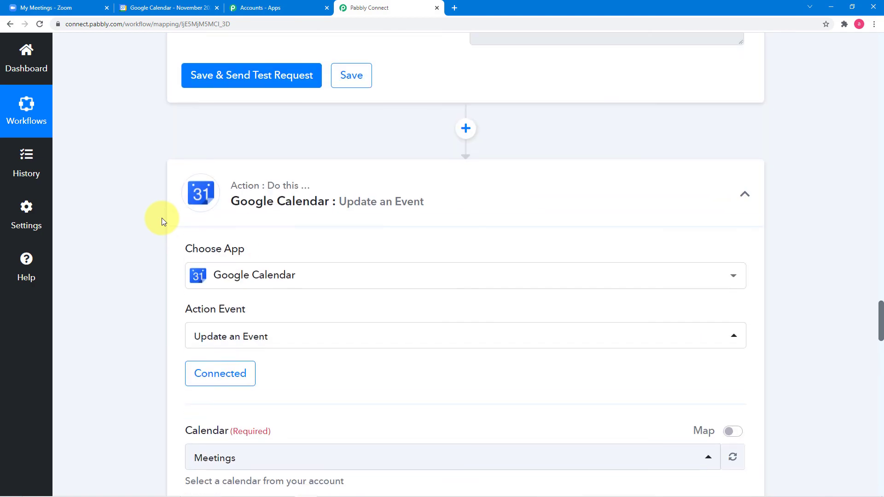
scroll(243, 192, "down", 20)
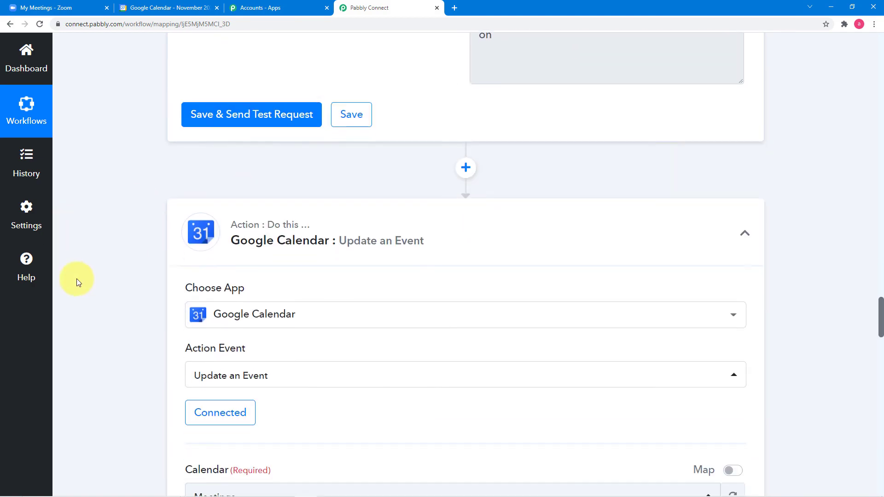
scroll(120, 301, "down", 14)
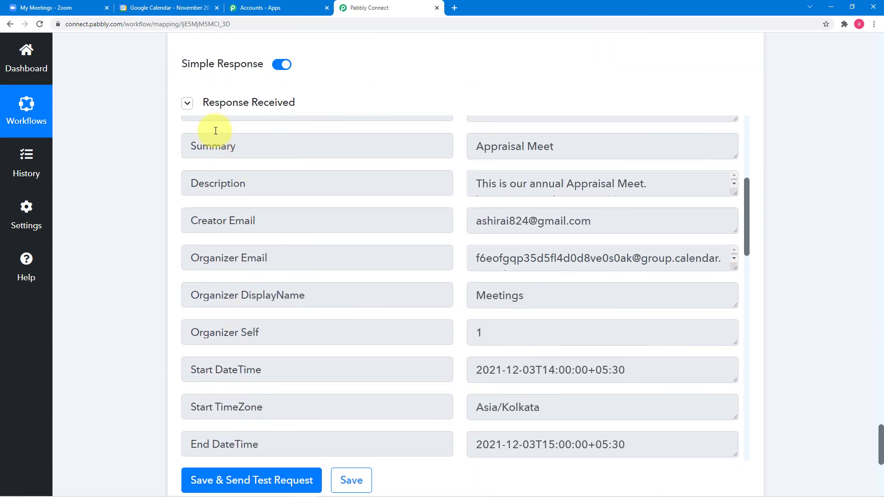
Step: Check the Appraisal Meet event in Google Calendar, and return to Pabbly Connect to save the Update an Event action
left_click(192, 14)
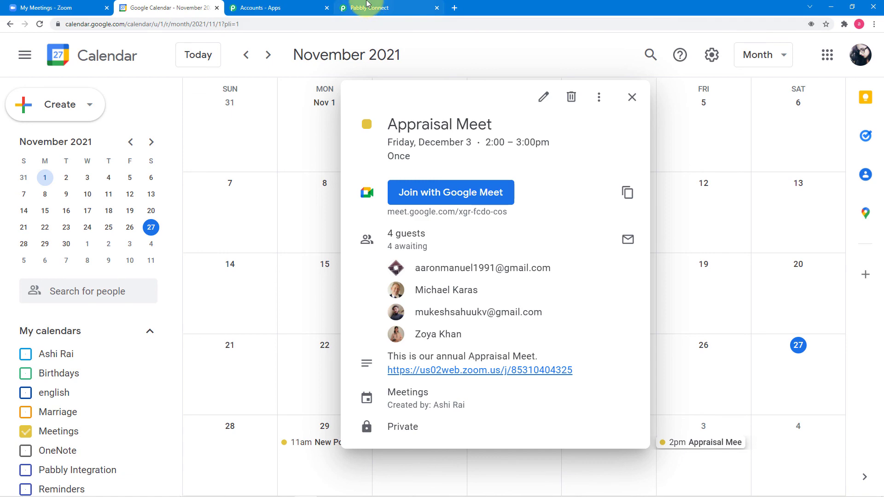
left_click(367, 6)
scroll(501, 285, "down", 3)
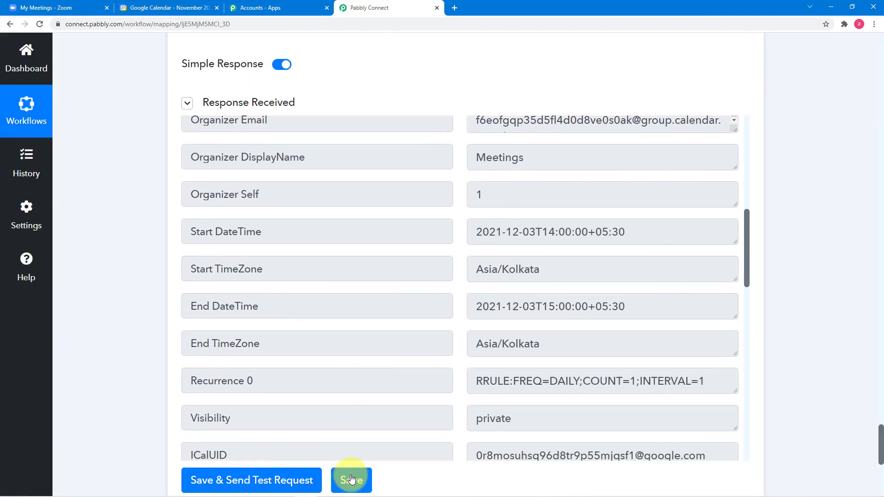
left_click(351, 480)
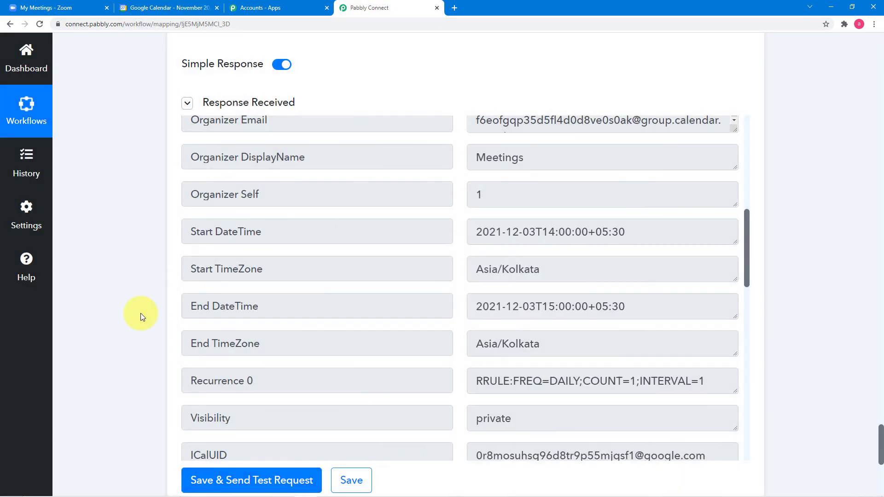